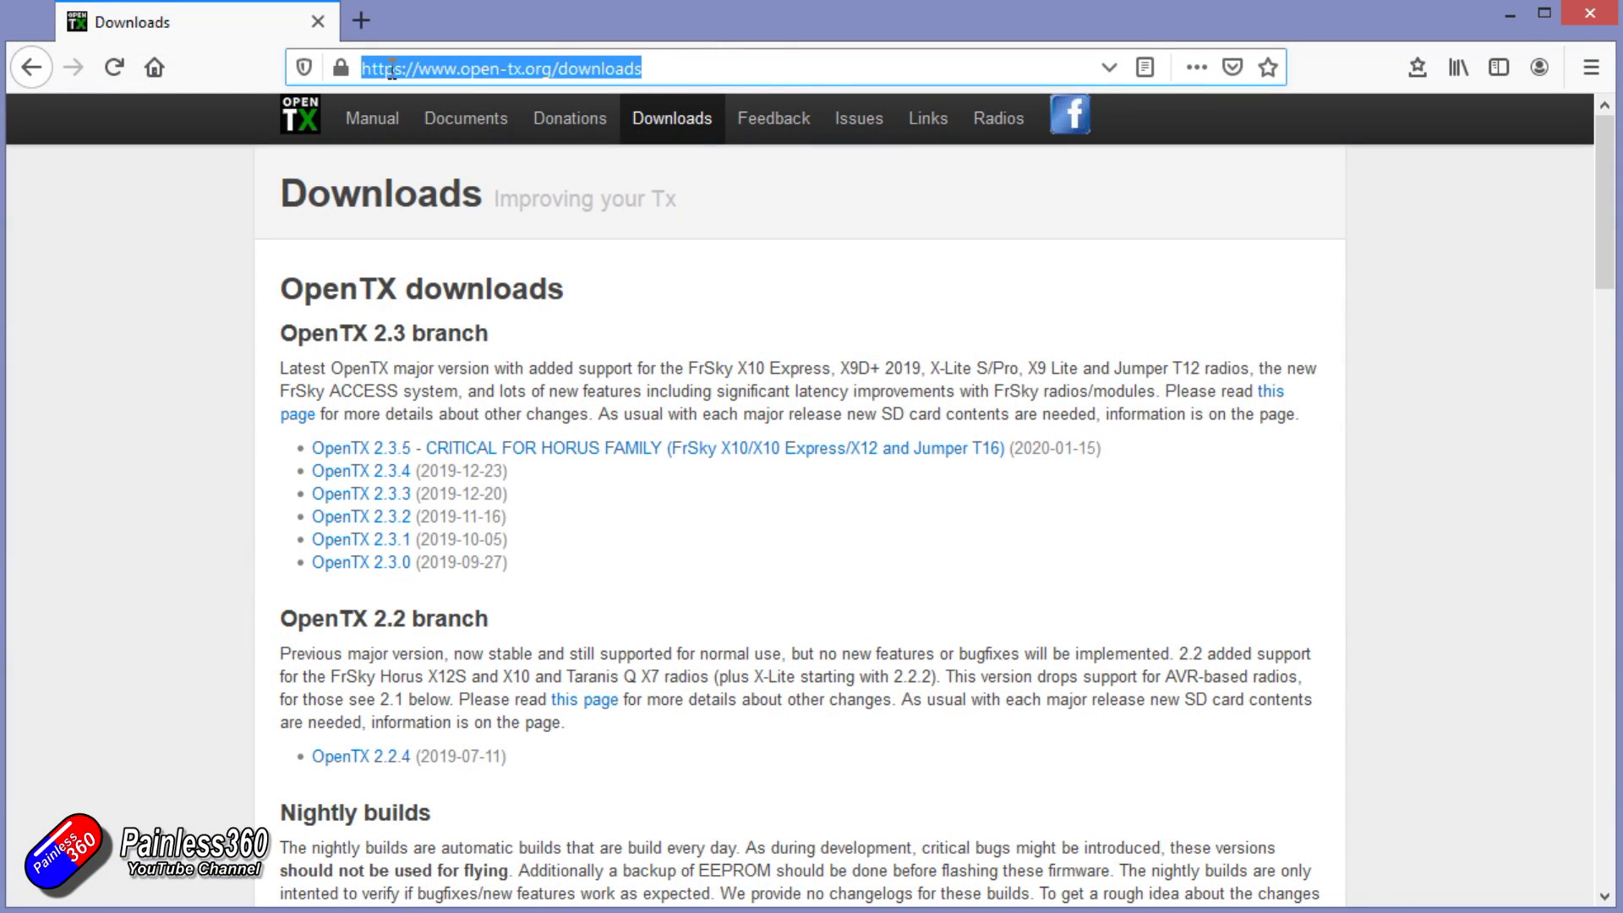
Look through the OpenTX downloads page for the available release branches, from the 2.3 branch down to the sound packs.
click(693, 257)
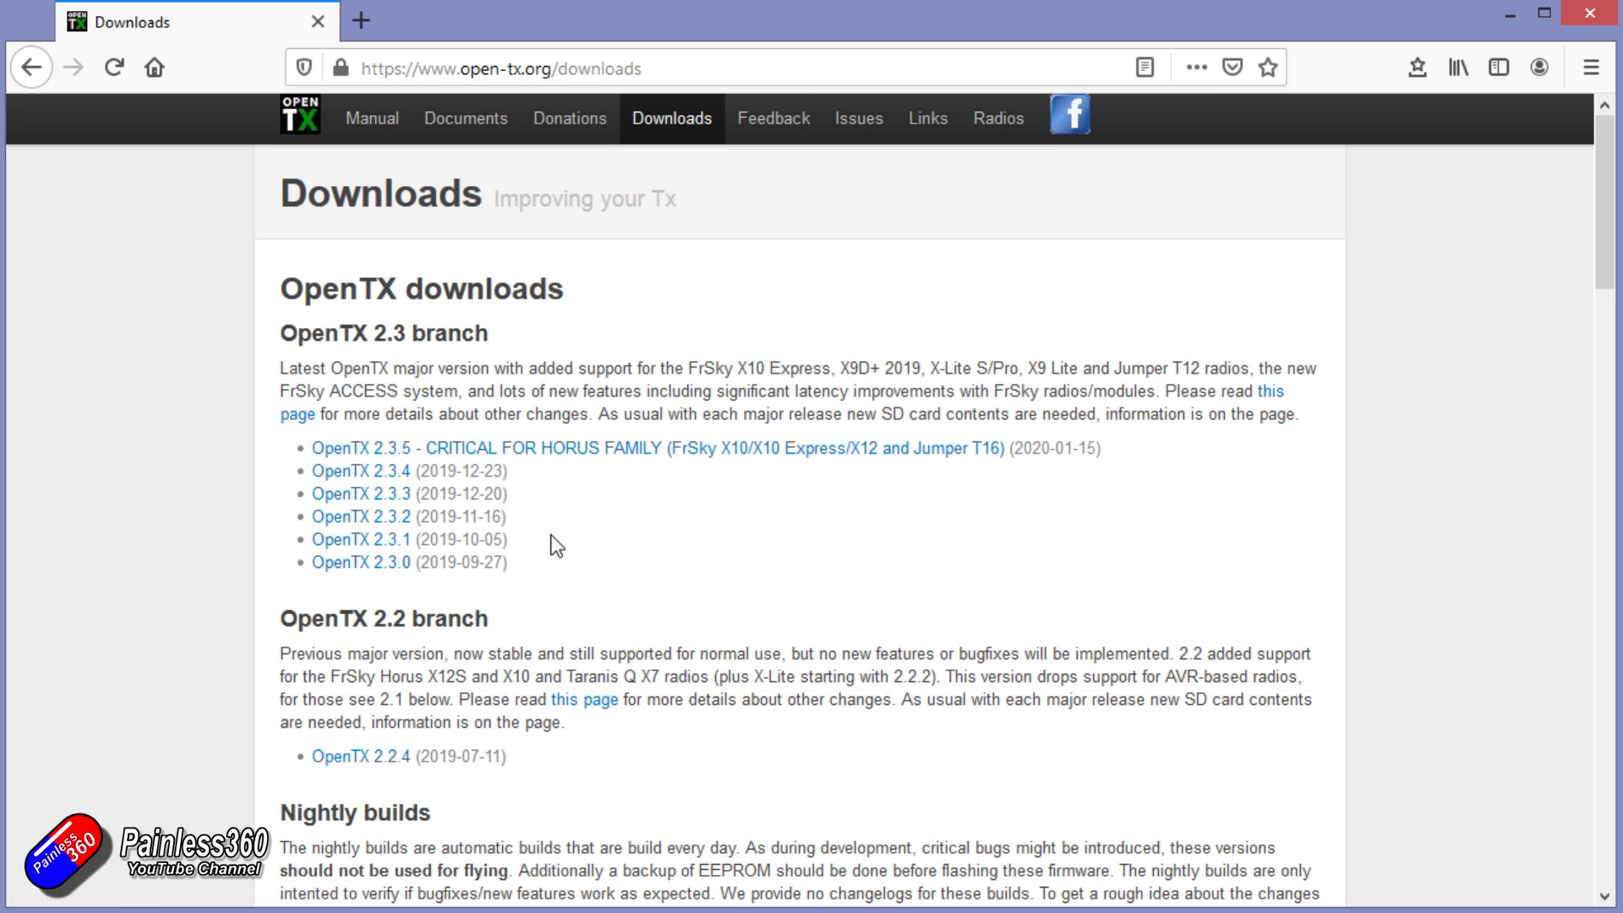
scroll(553, 543, down, 5)
scroll(564, 544, down, 2)
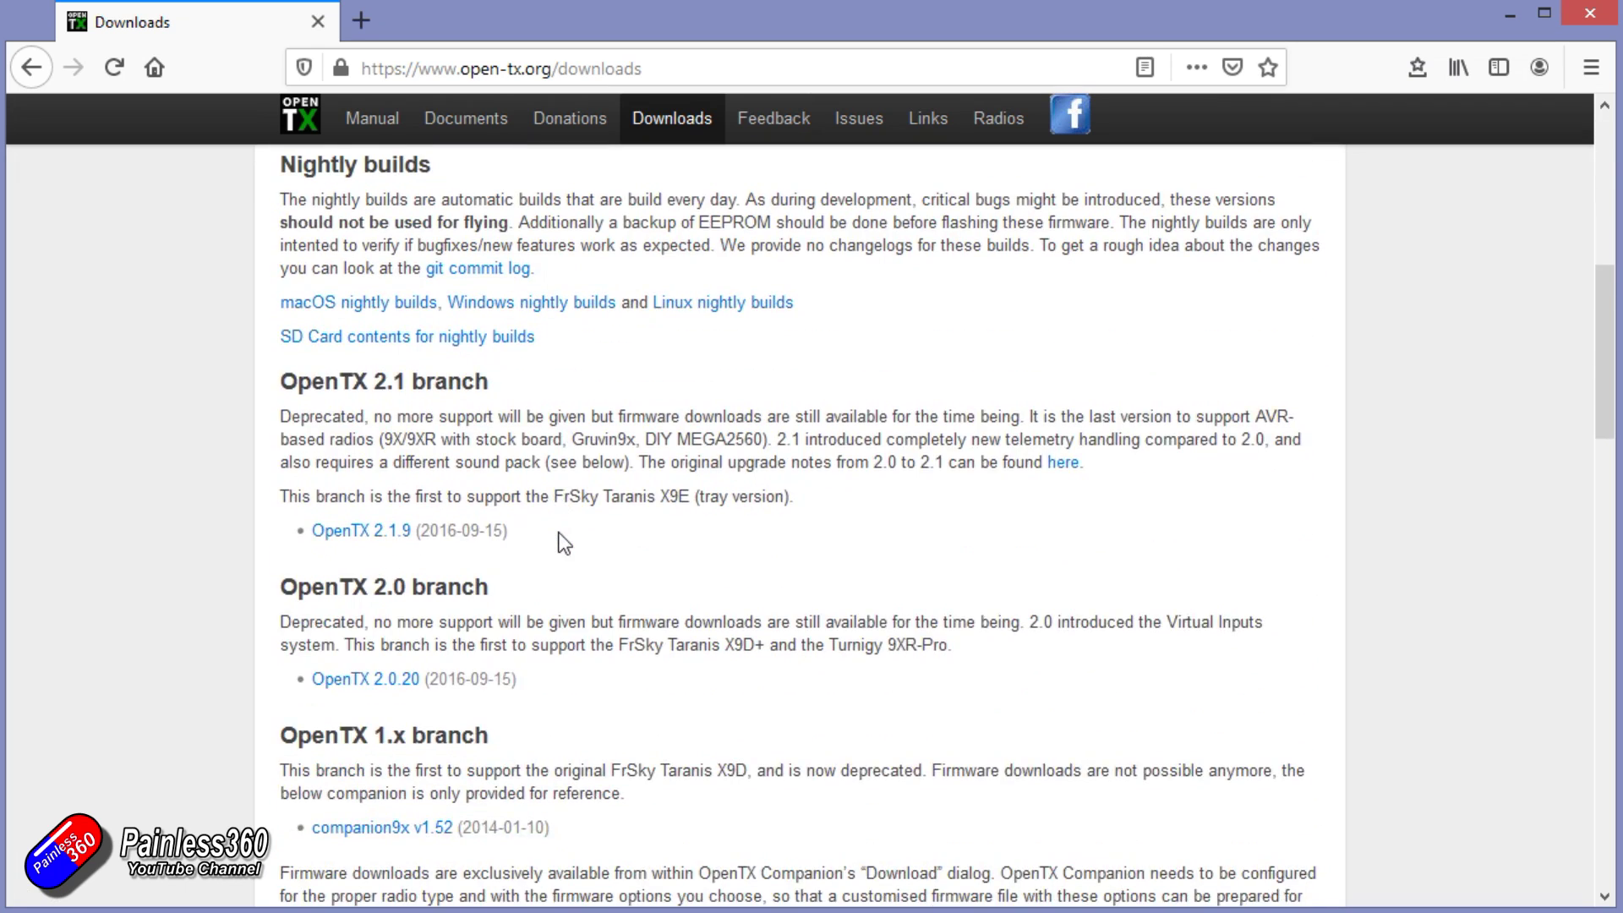
scroll(564, 543, up, 3)
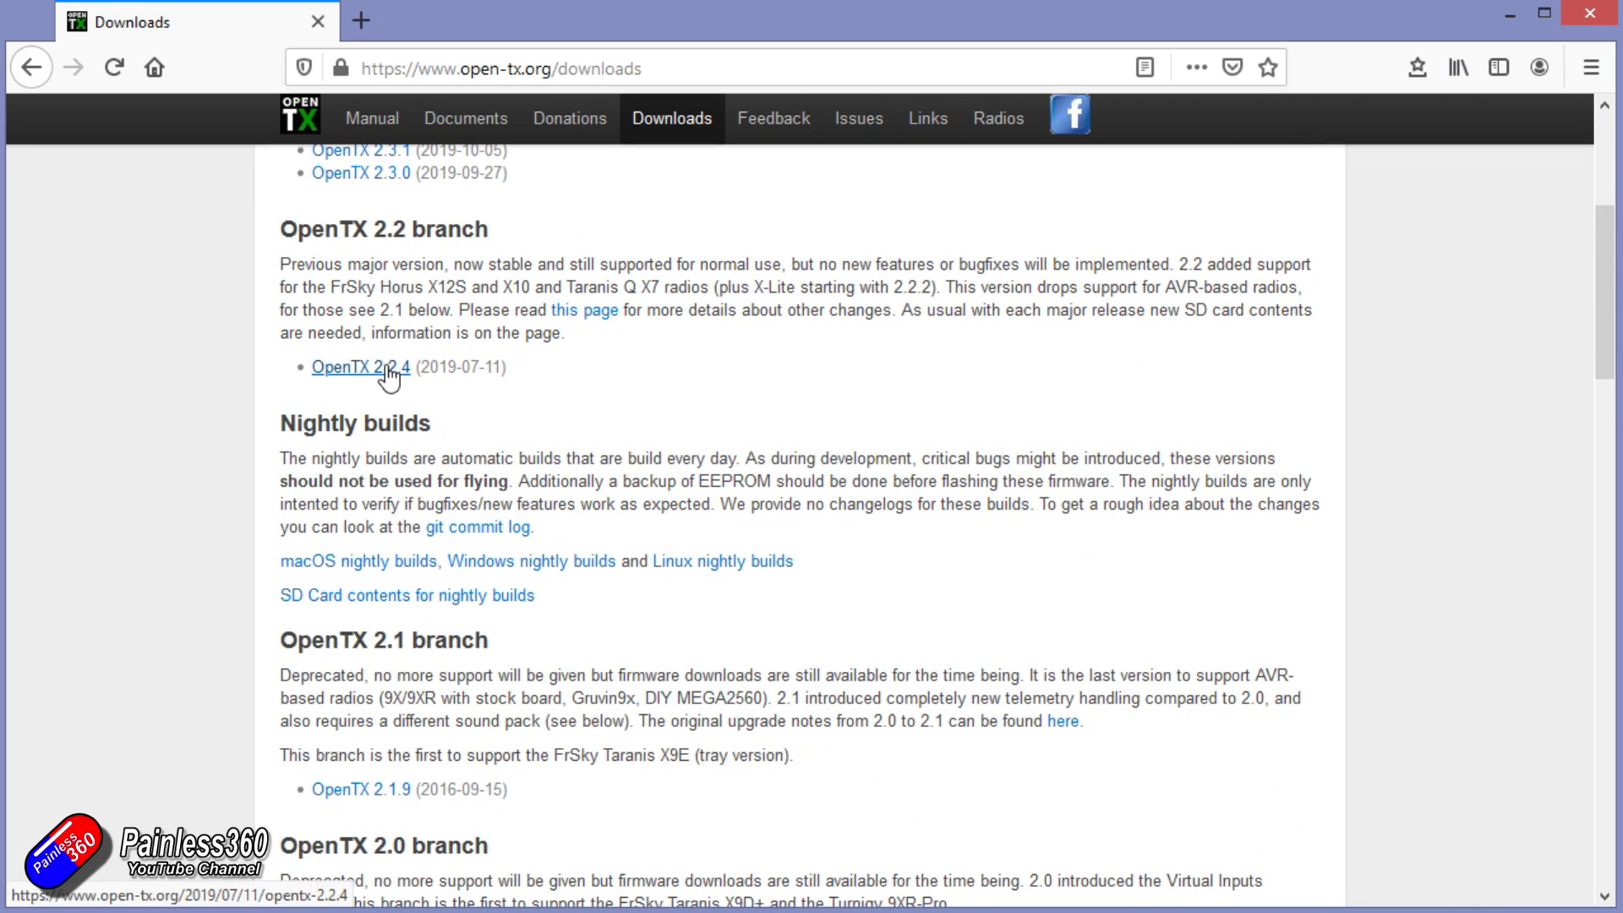
scroll(389, 379, down, 2)
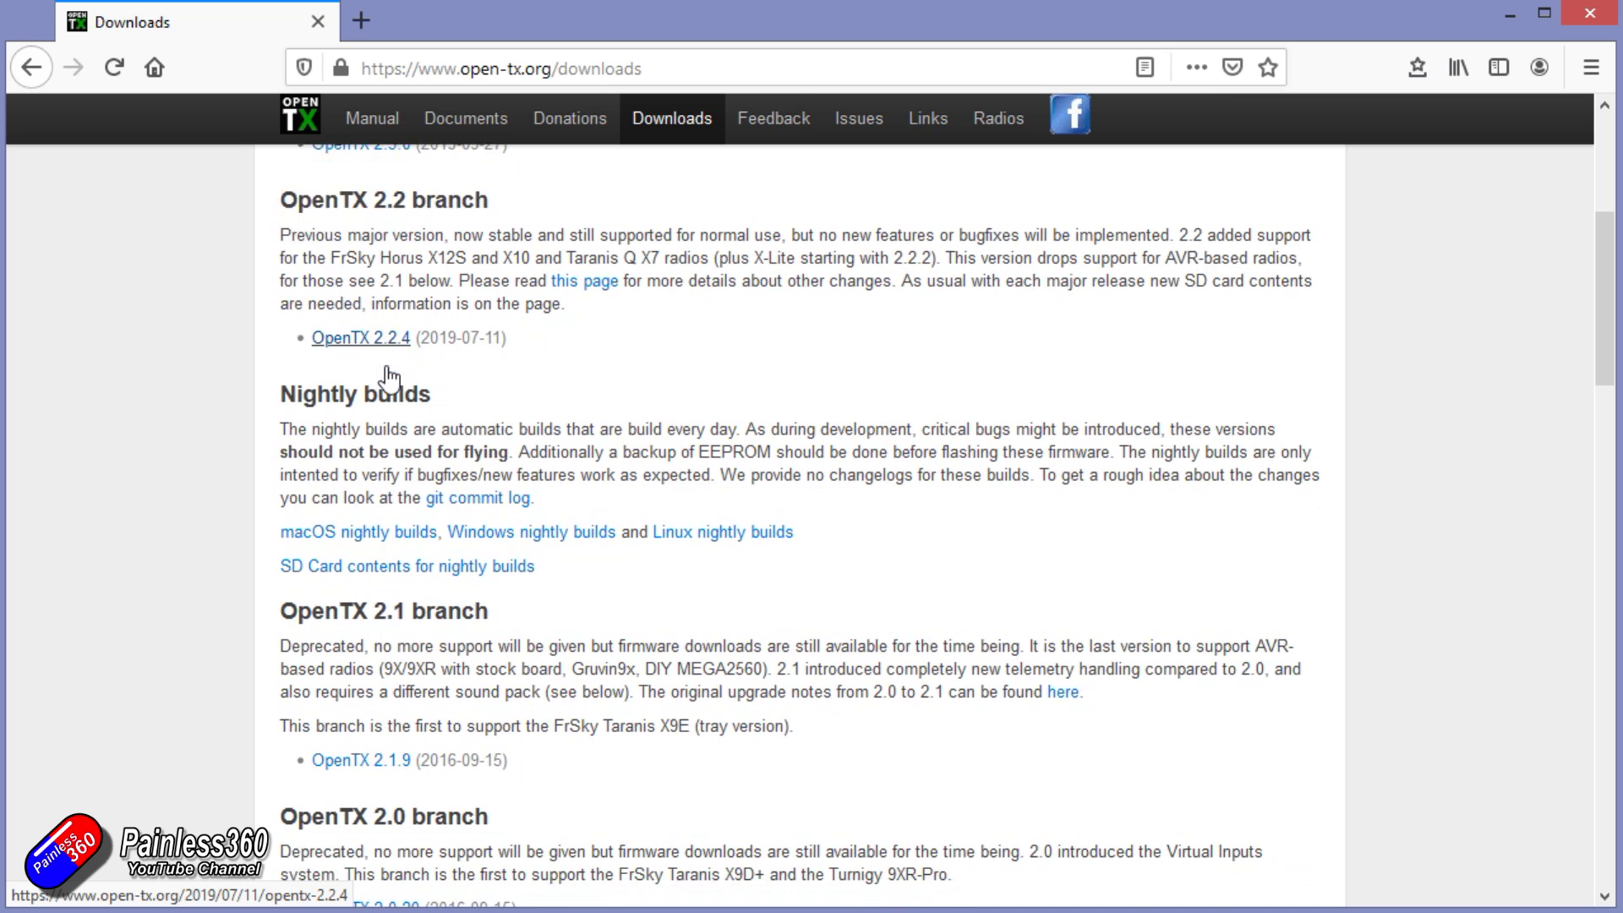
scroll(394, 541, down, 3)
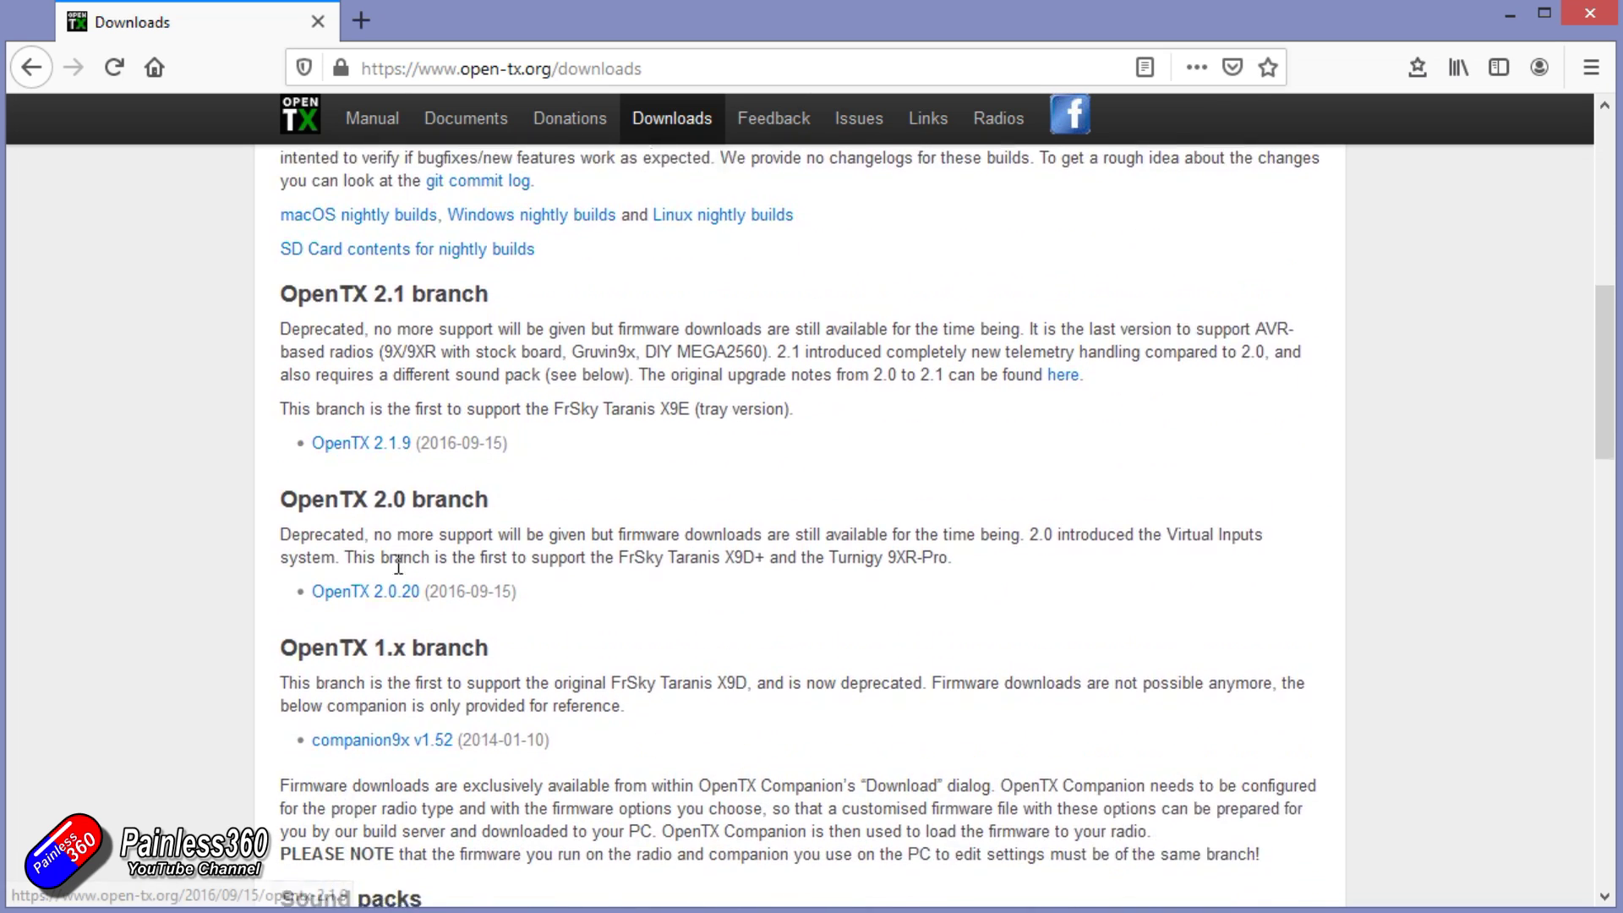
scroll(383, 490, down, 1)
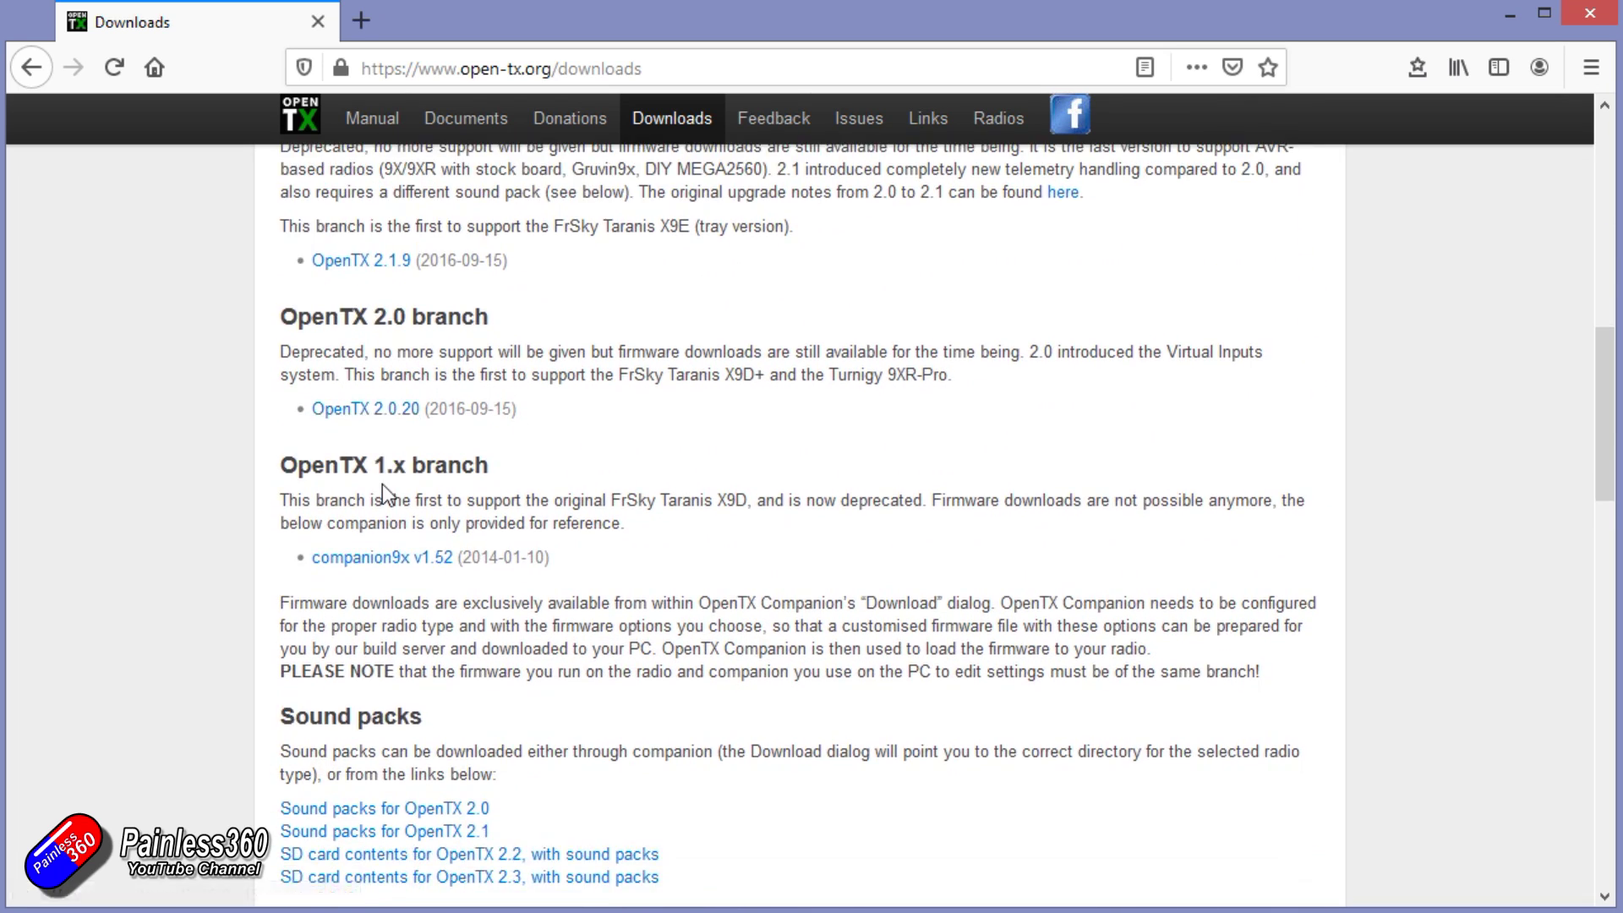
scroll(383, 483, up, 3)
scroll(384, 484, up, 2)
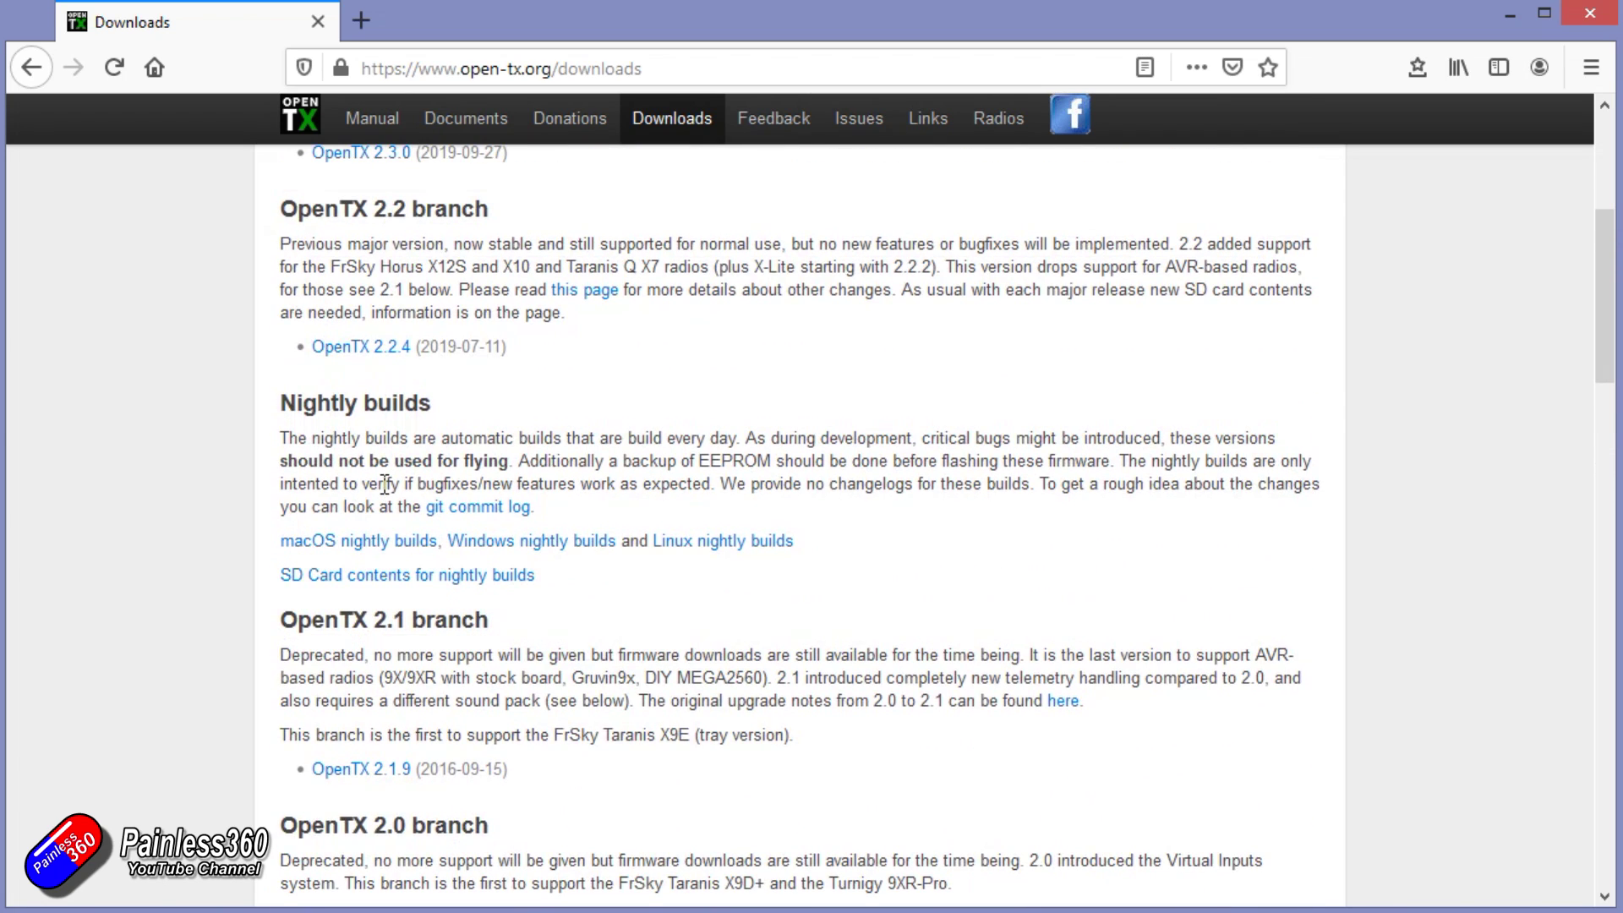
scroll(385, 484, up, 1)
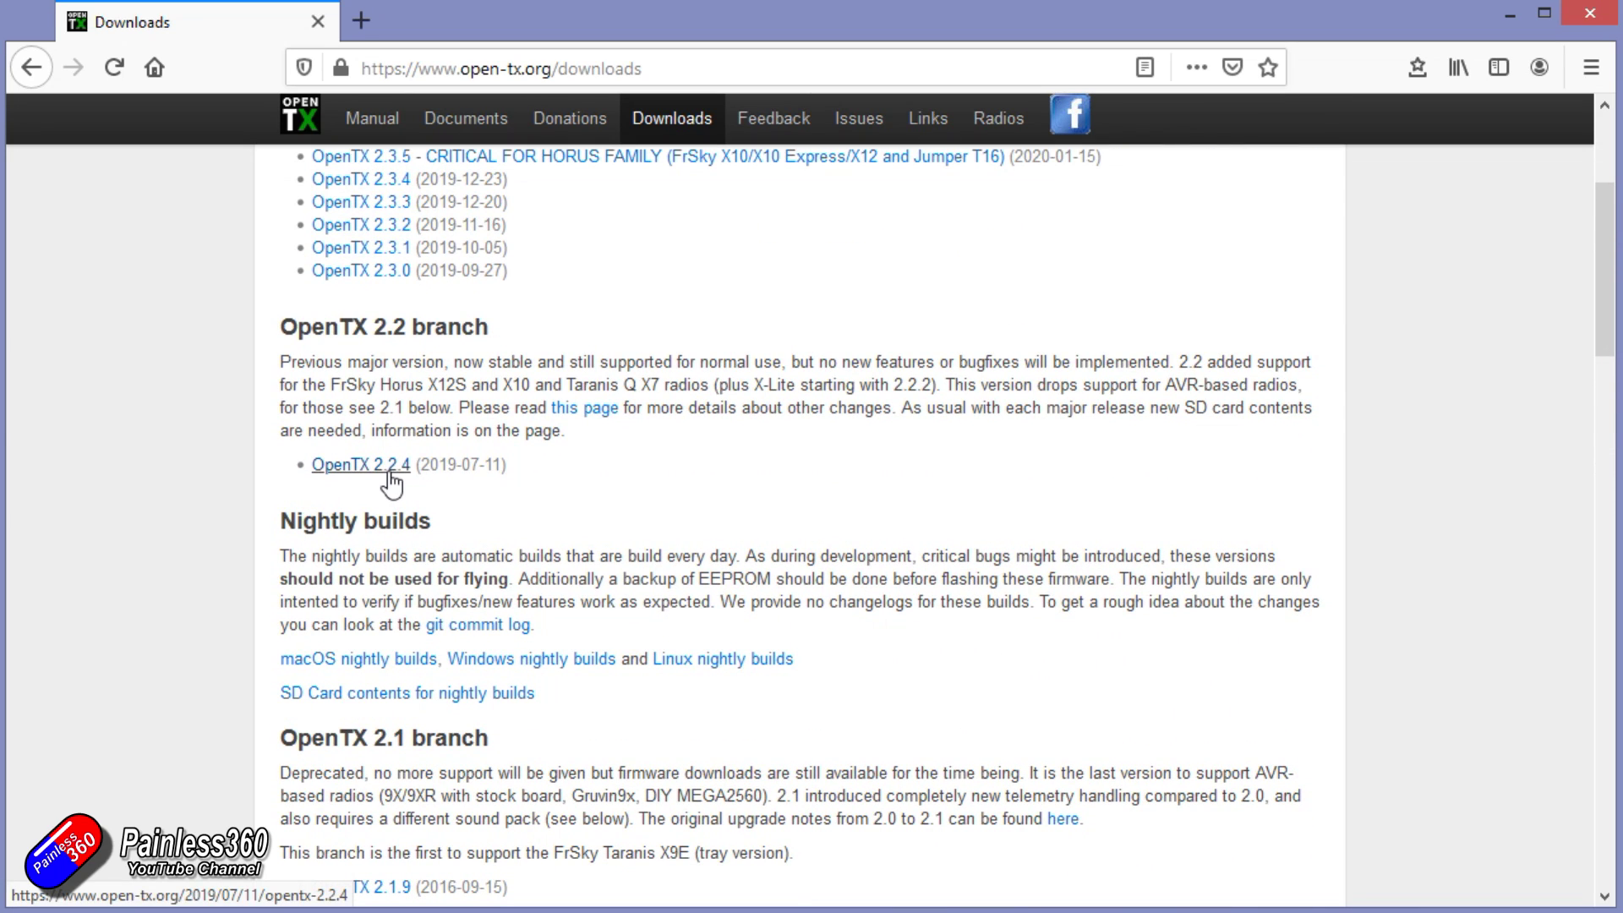
Open the OpenTX 2.2.4 release page and review its warnings, known issues and Companion download information.
click(389, 473)
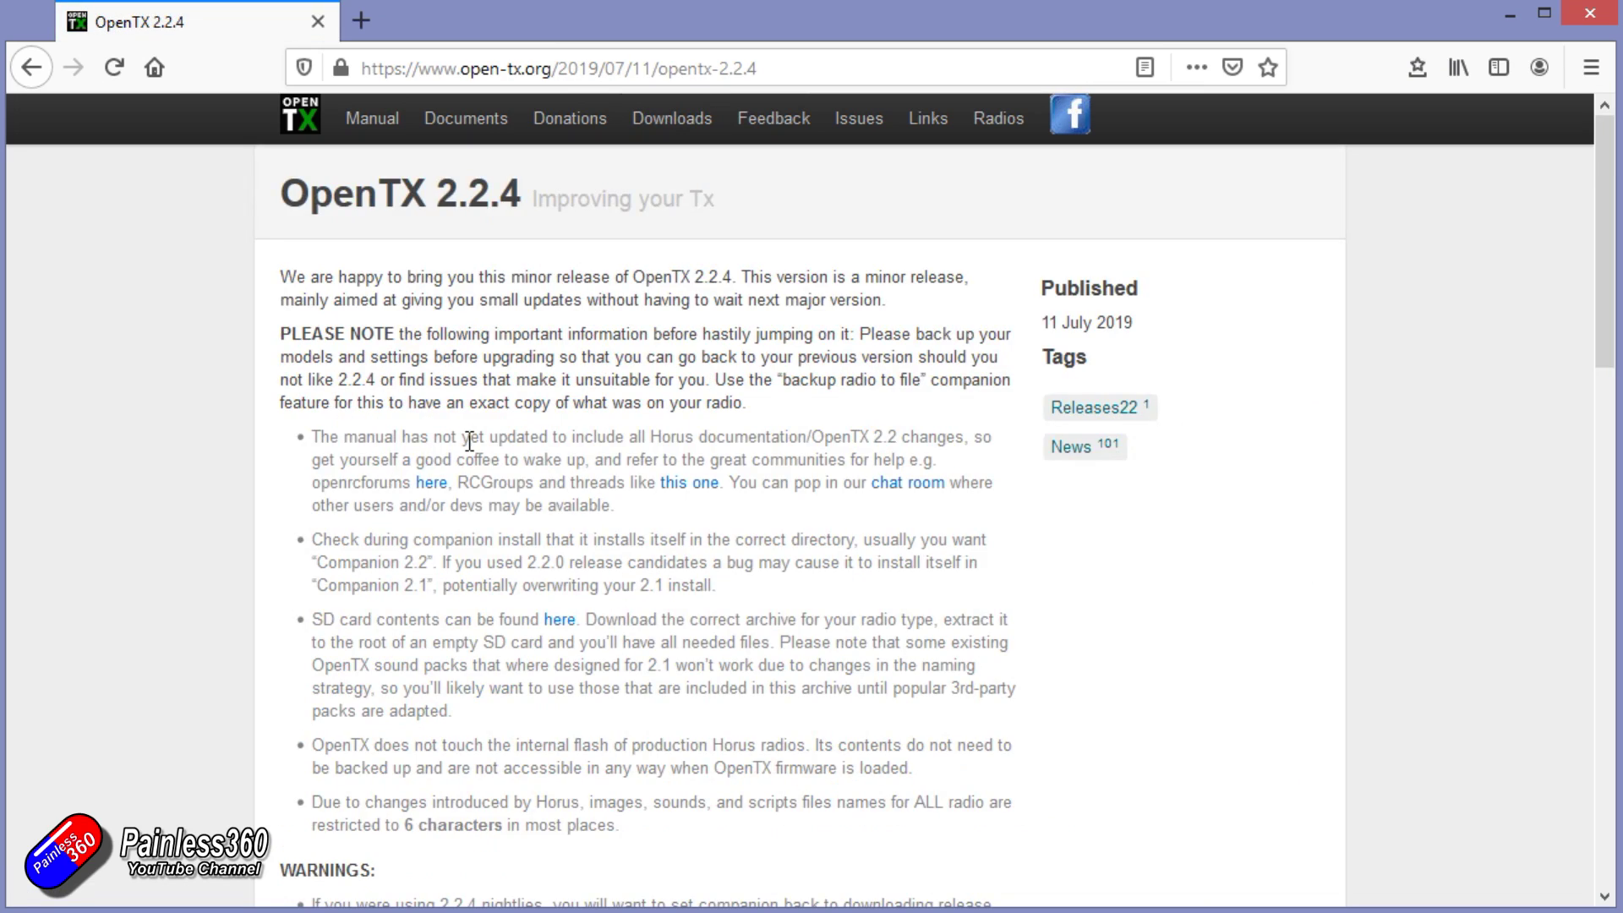
scroll(470, 442, down, 3)
scroll(470, 443, down, 8)
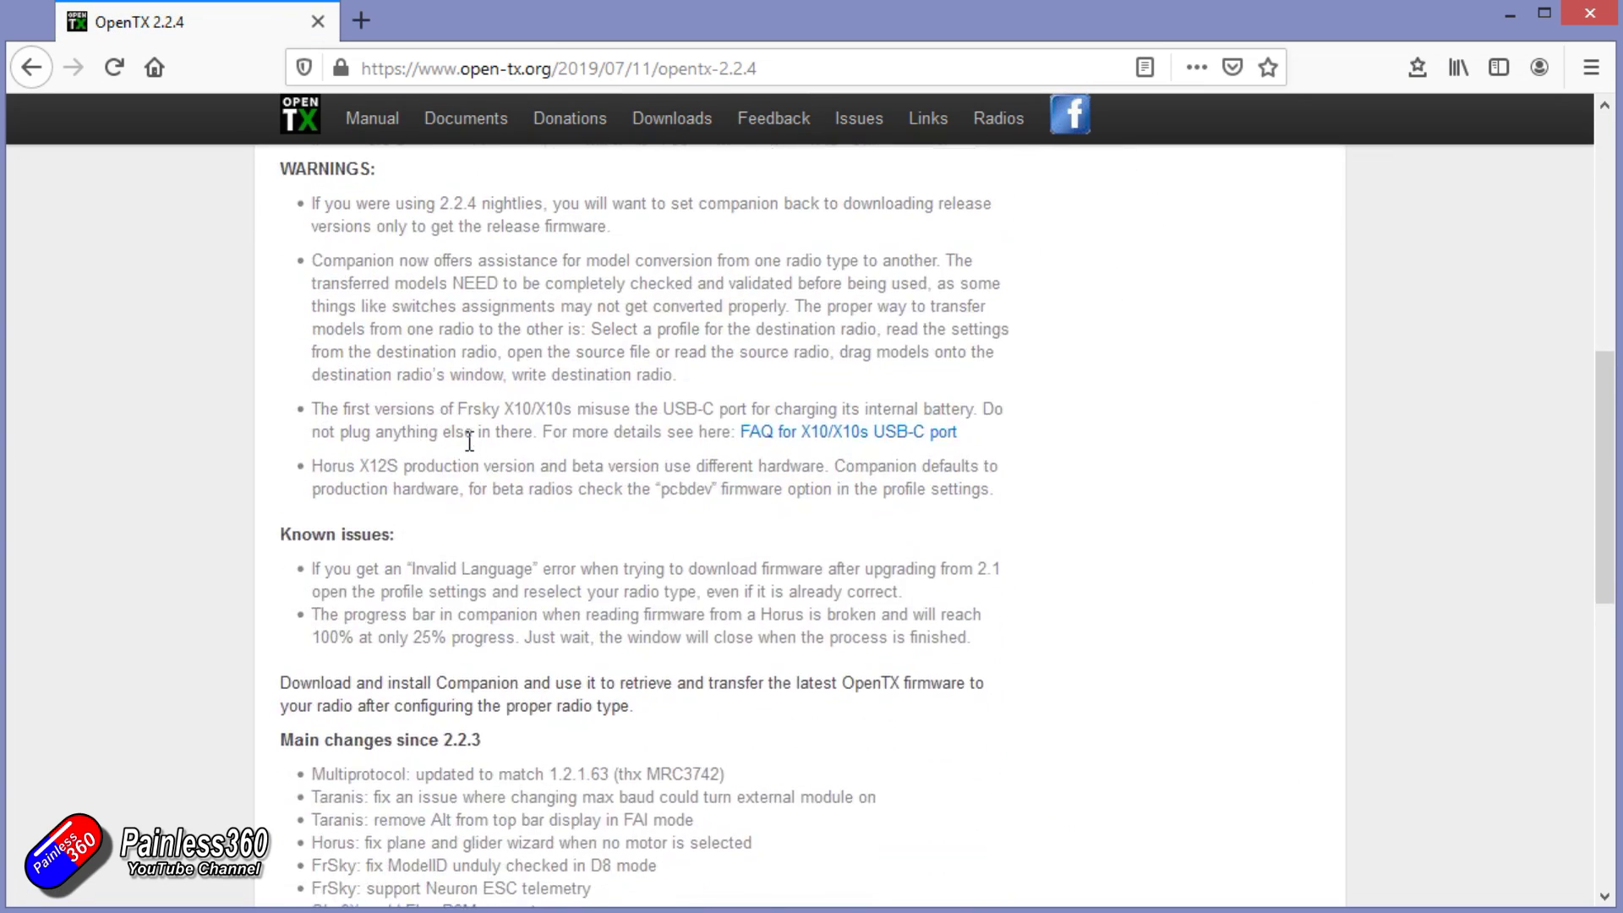
scroll(470, 442, down, 4)
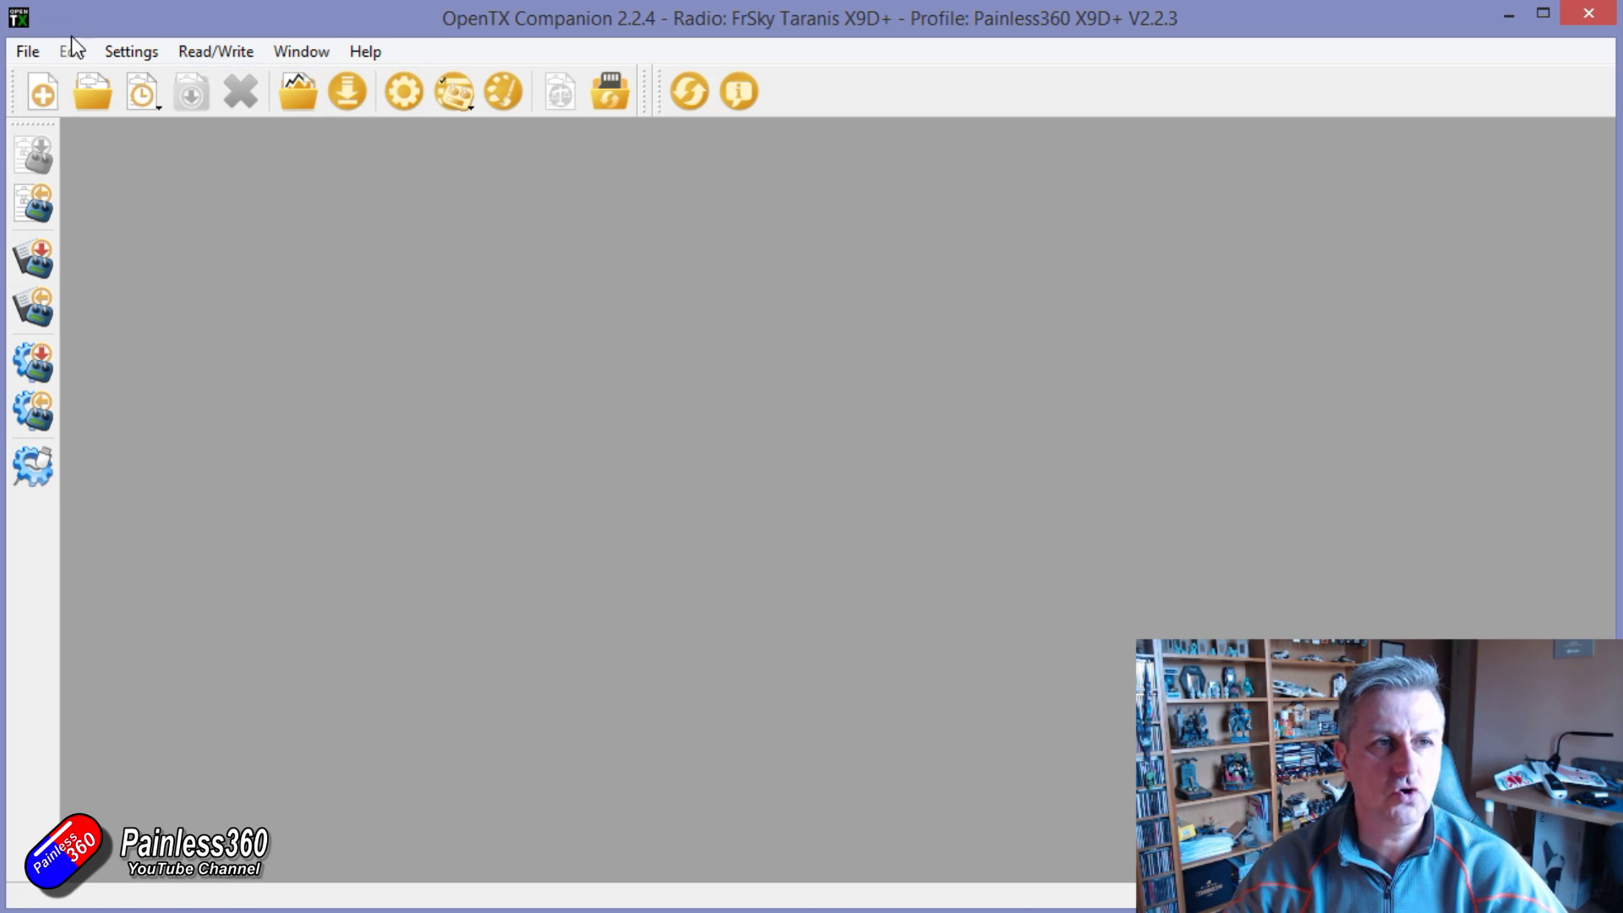
In OpenTX Companion, switch the active radio profile to Painless360 Q X7.
click(140, 54)
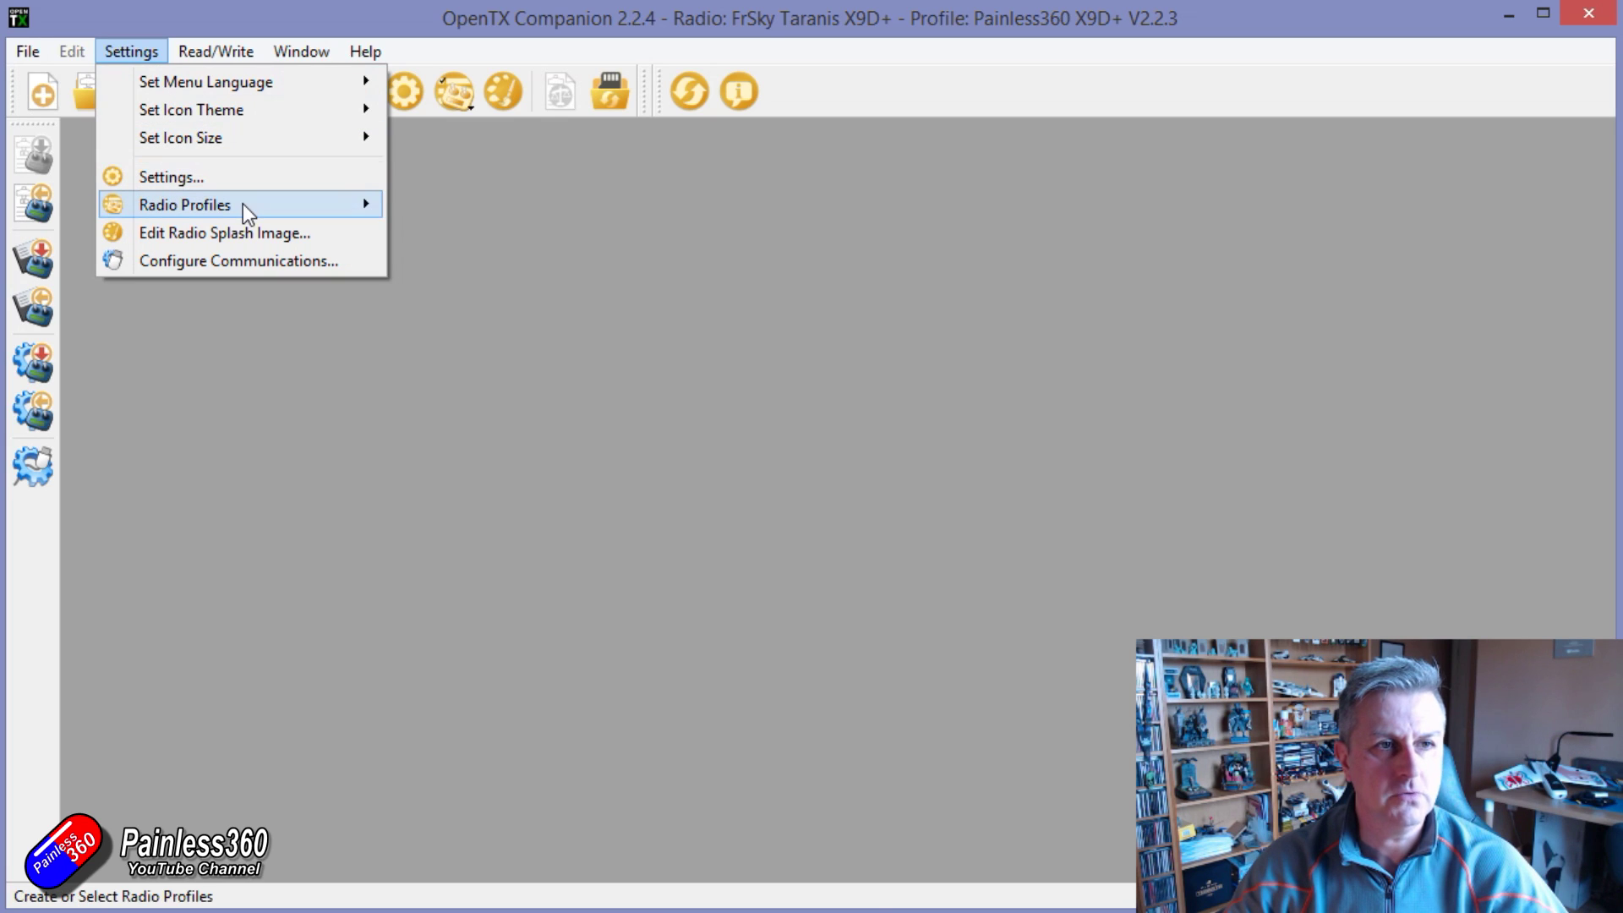
mouse_move(243, 207)
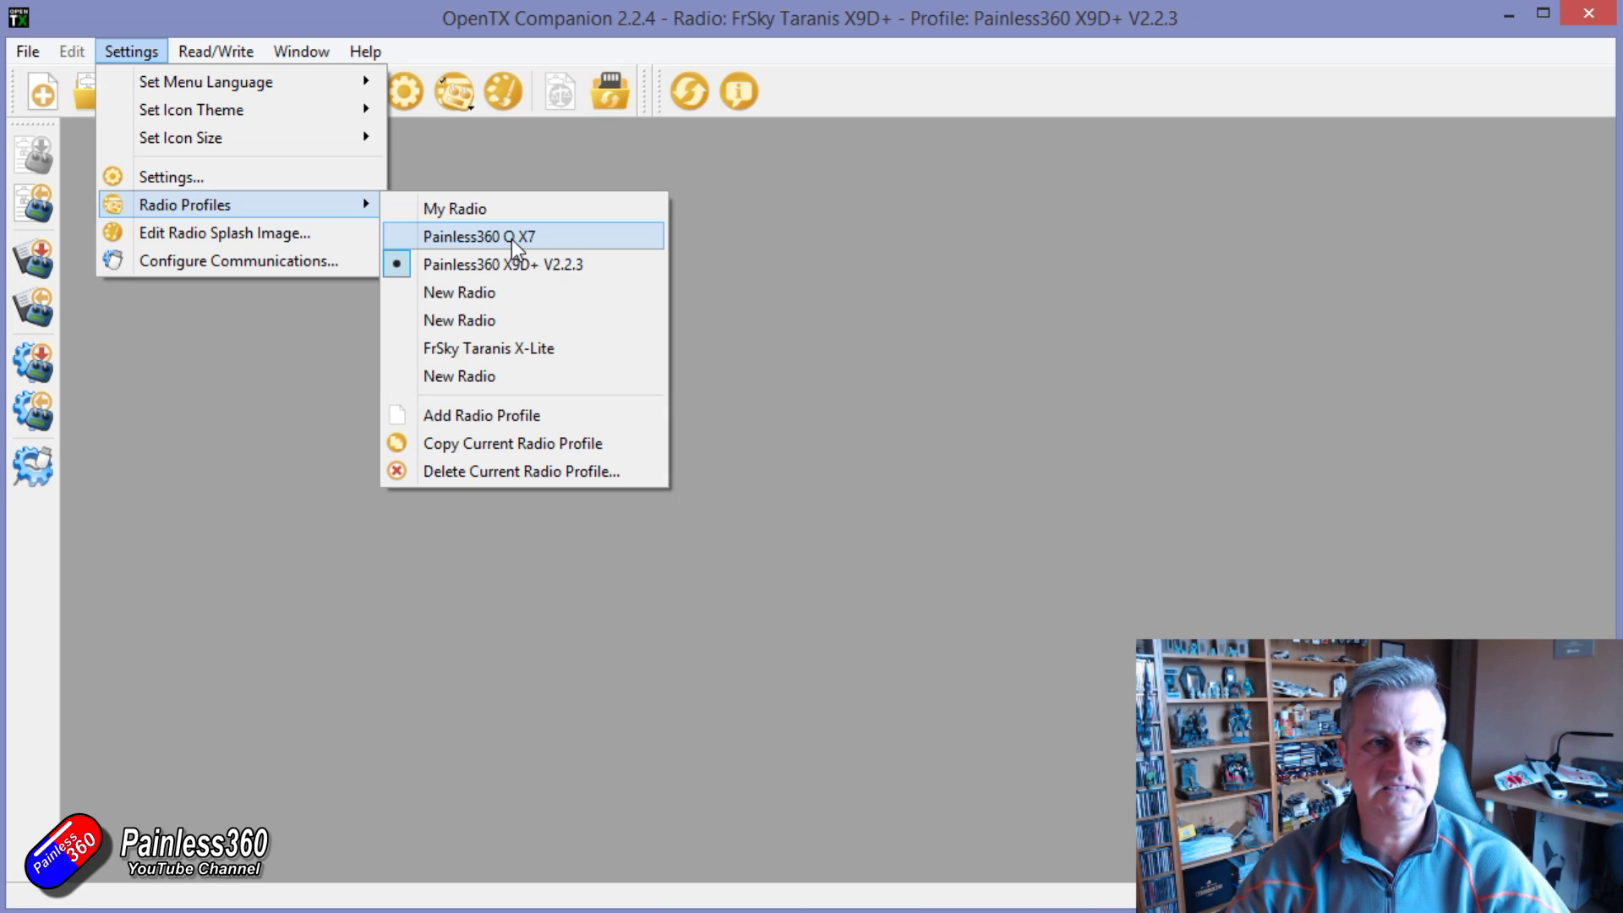
click(556, 239)
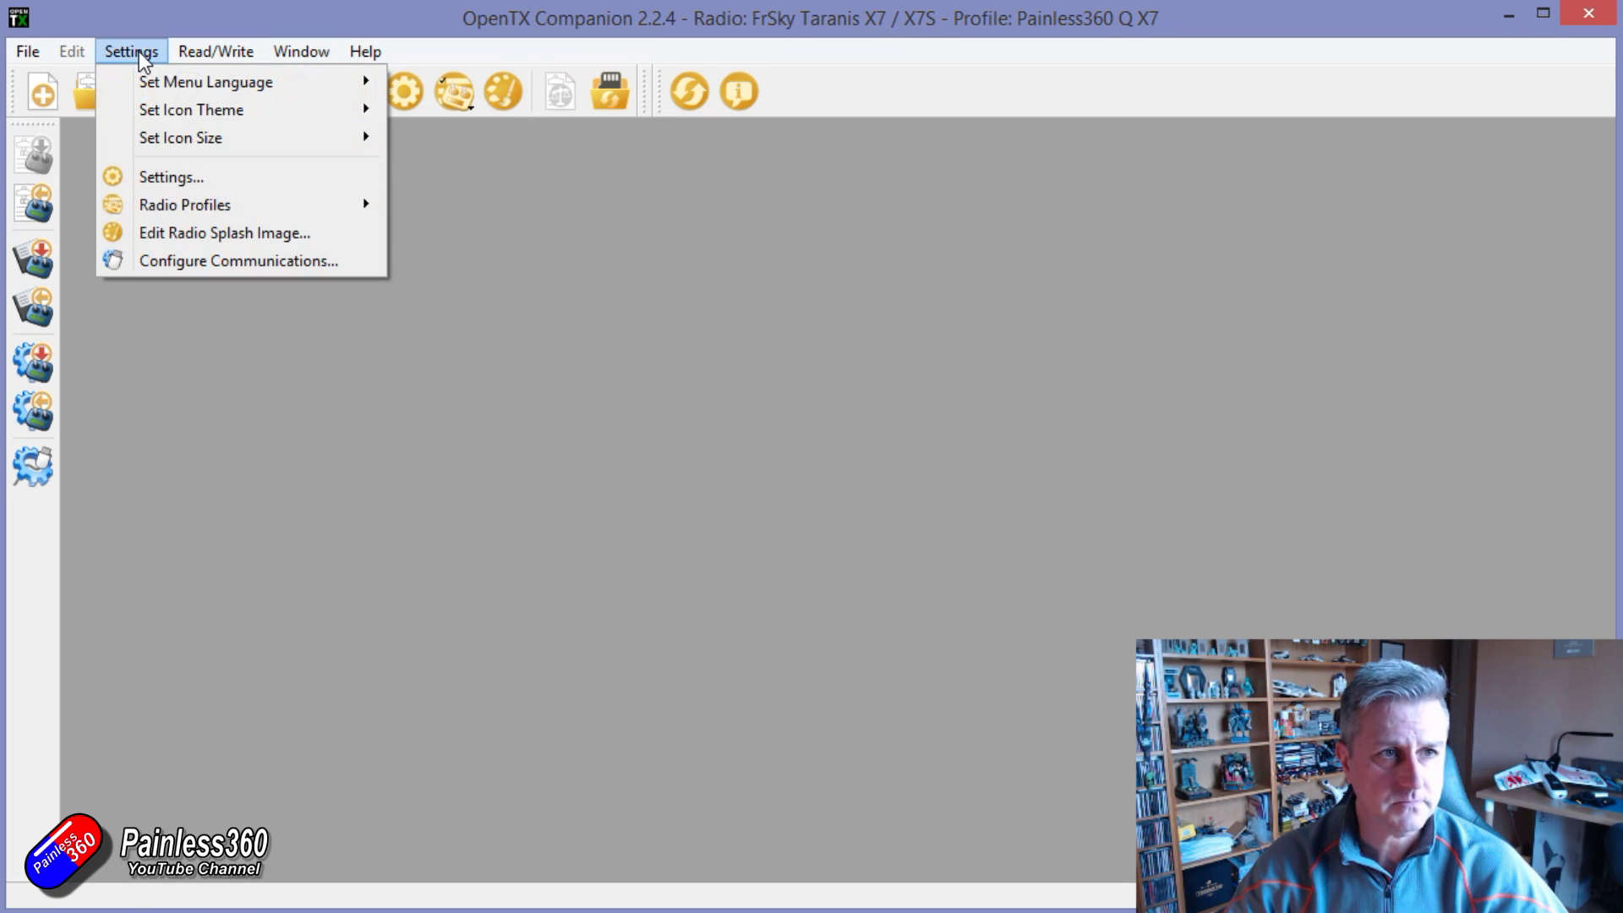
mouse_move(279, 206)
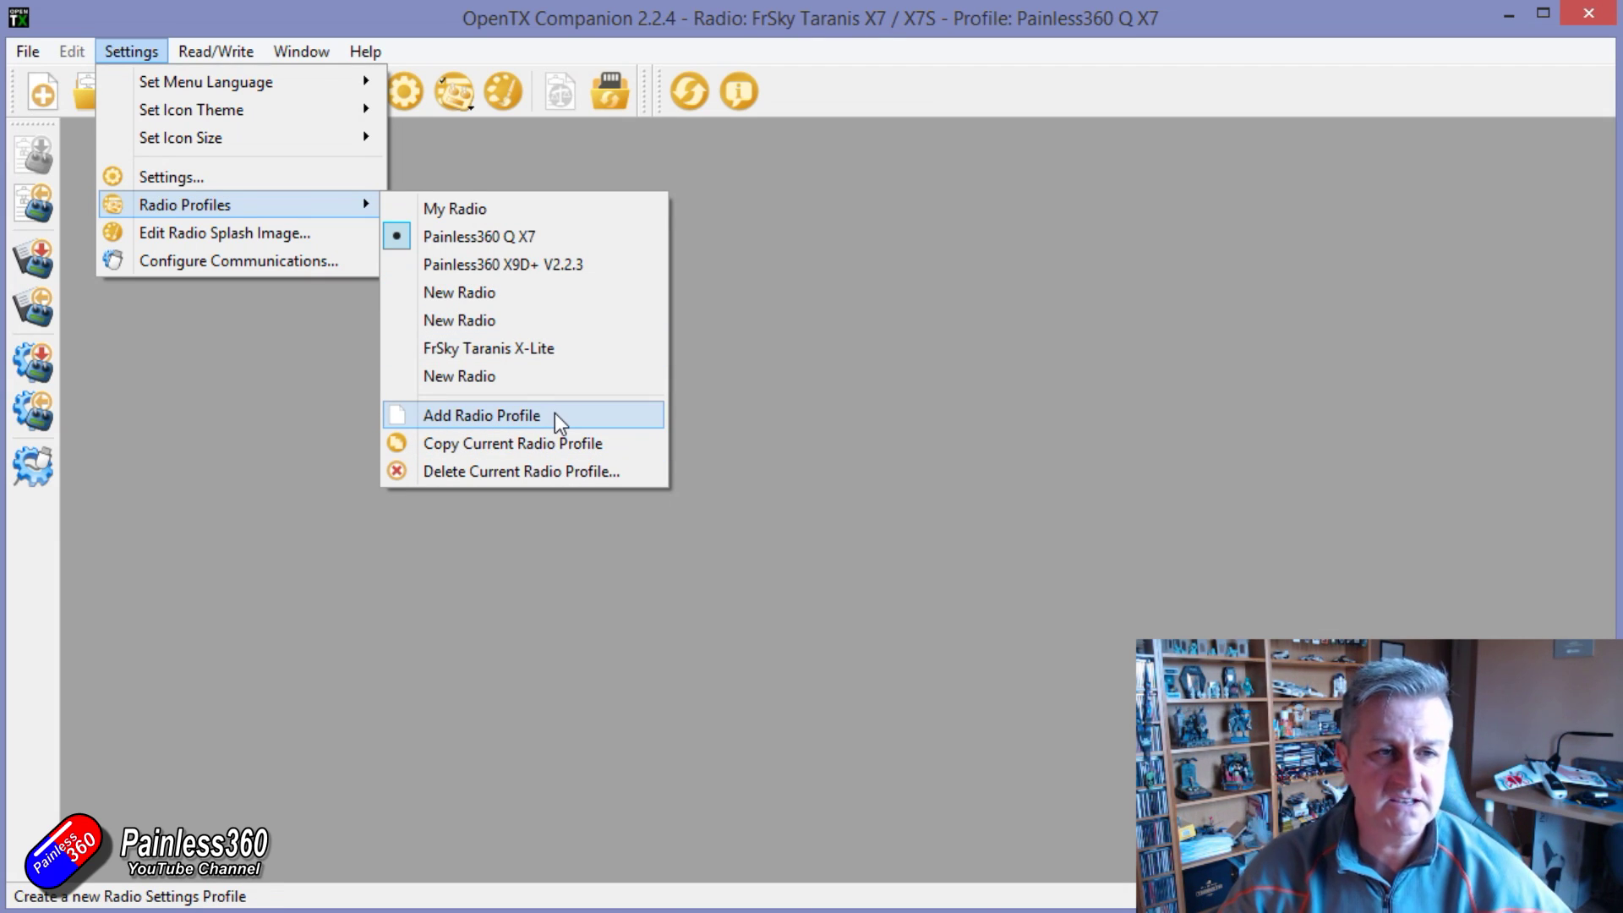
key(Escape)
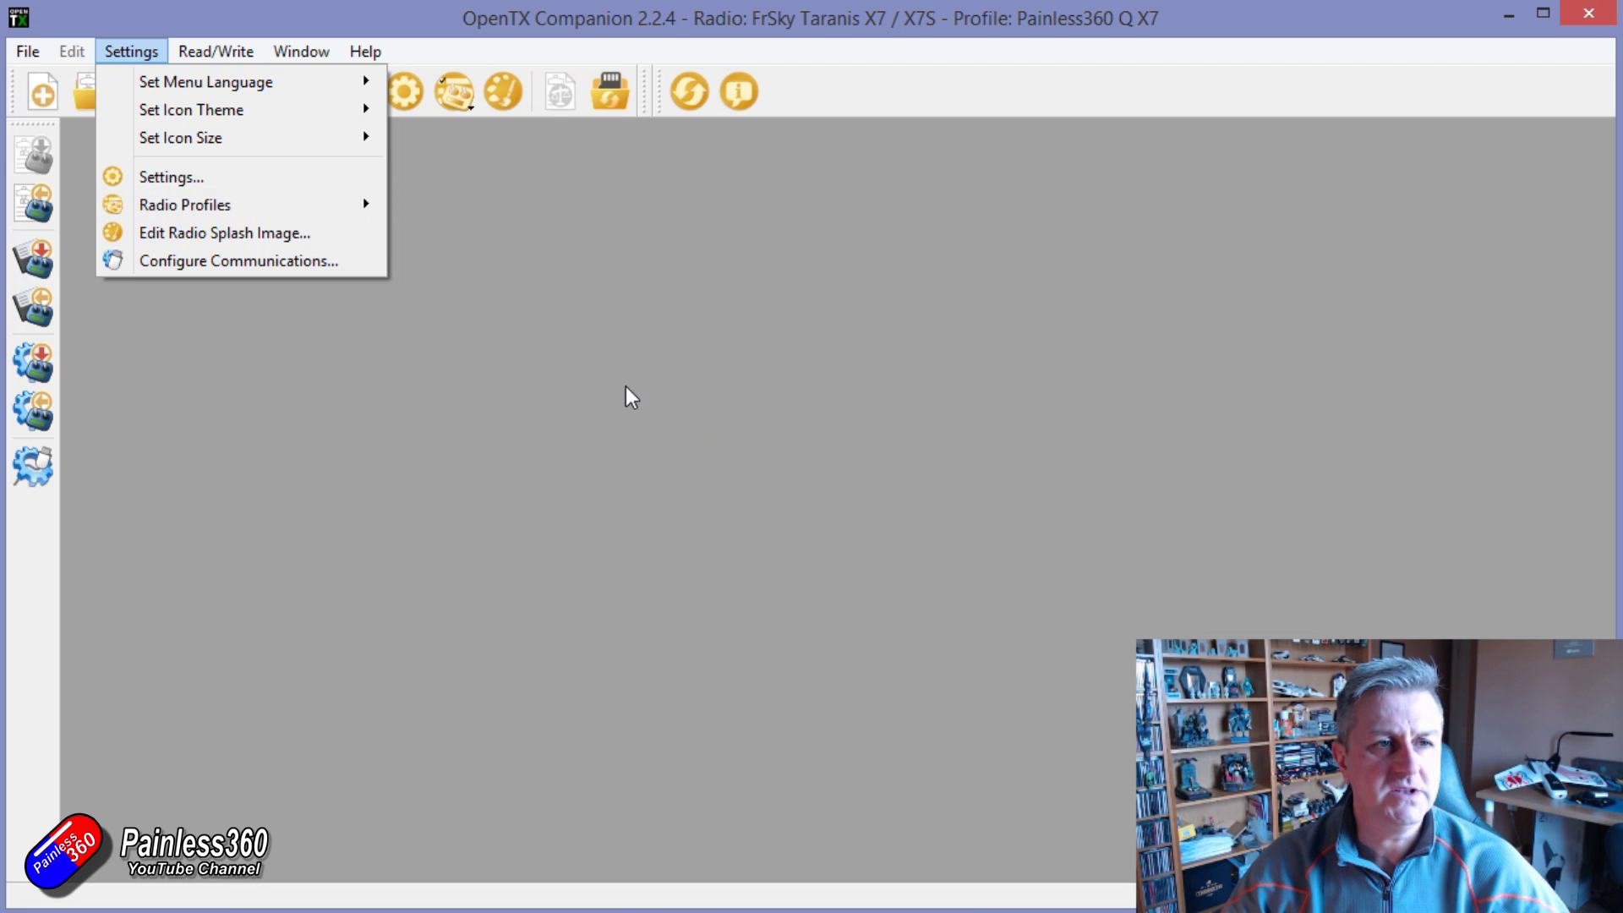
key(Escape)
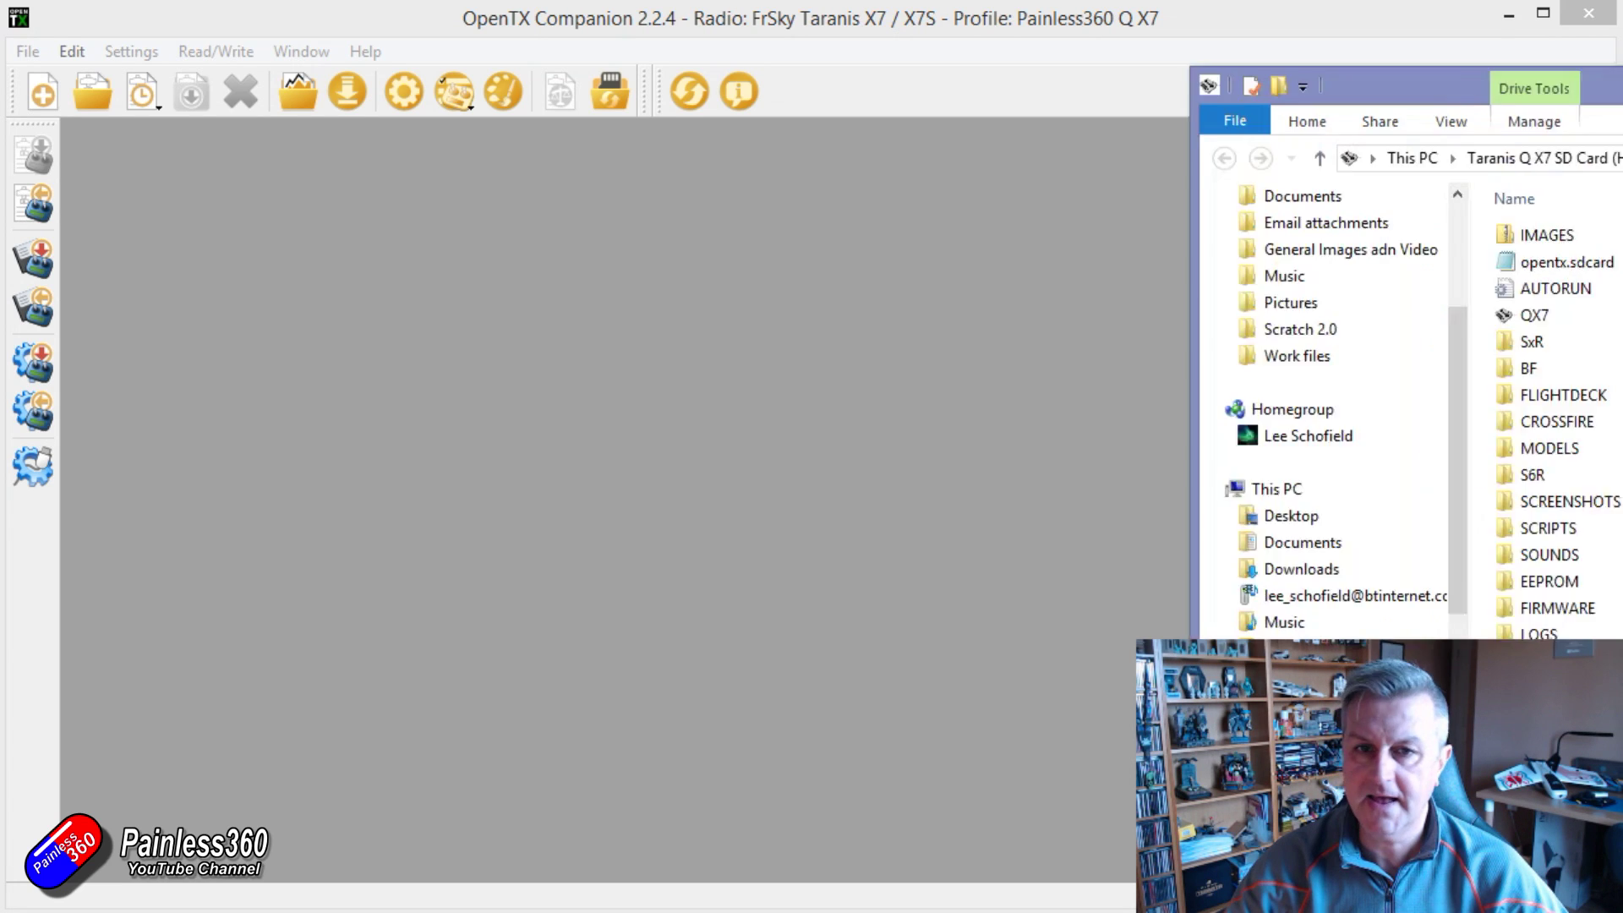
Bring the radio's two drive windows into view, inspect the files on the Taranis (J:) drive, and close that drive's window.
drag(1622, 68, 1180, 63)
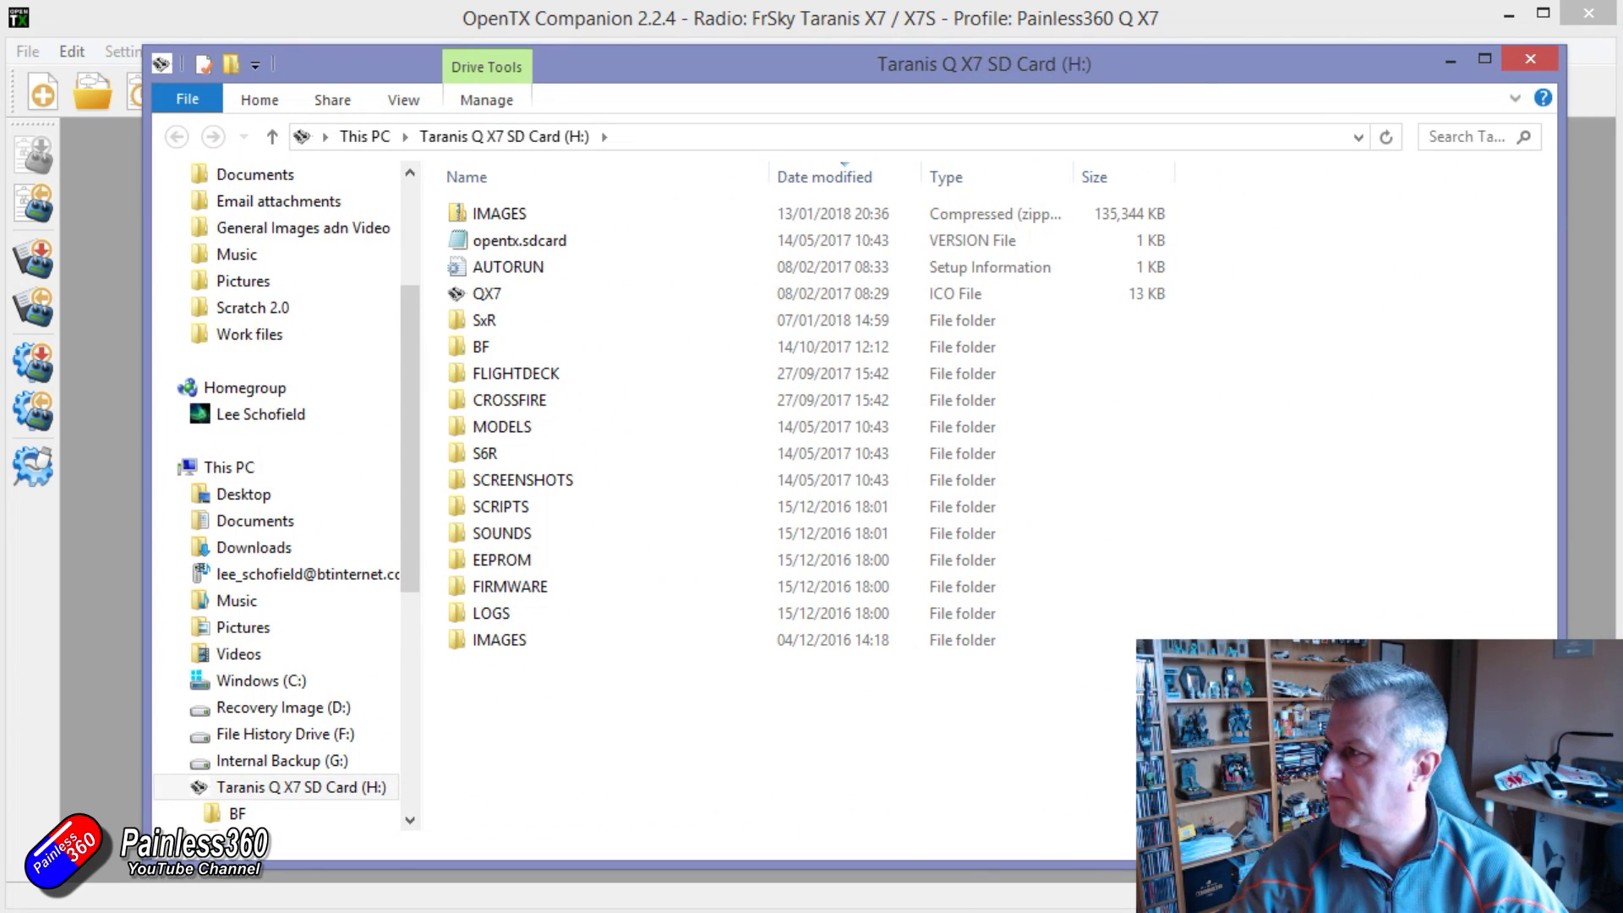
drag(1622, 225, 1179, 69)
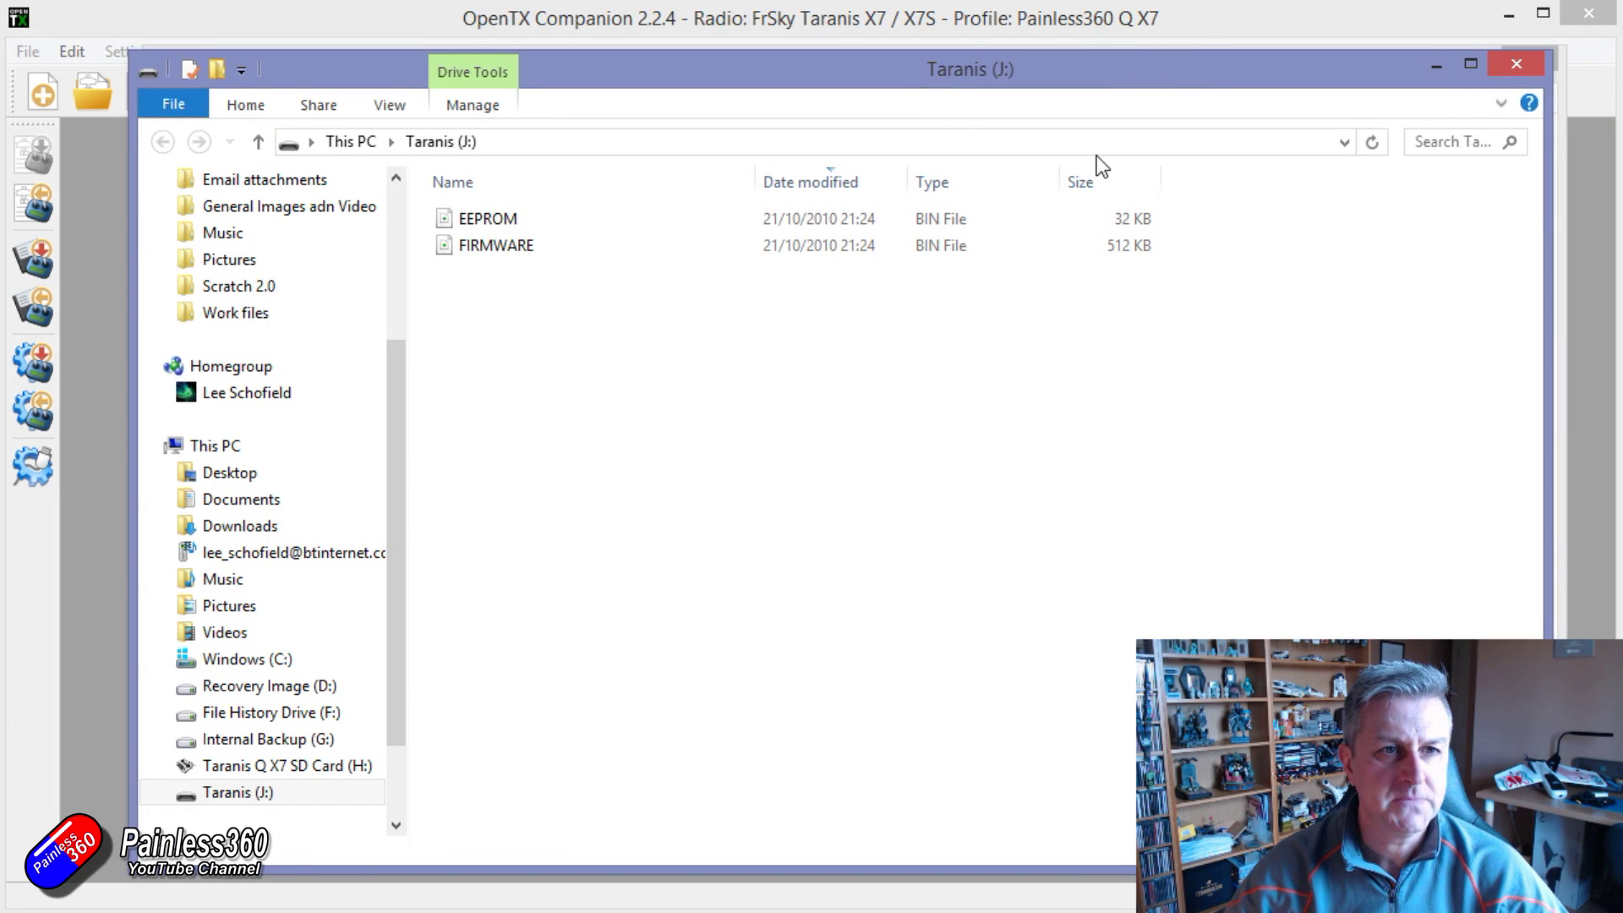
click(534, 254)
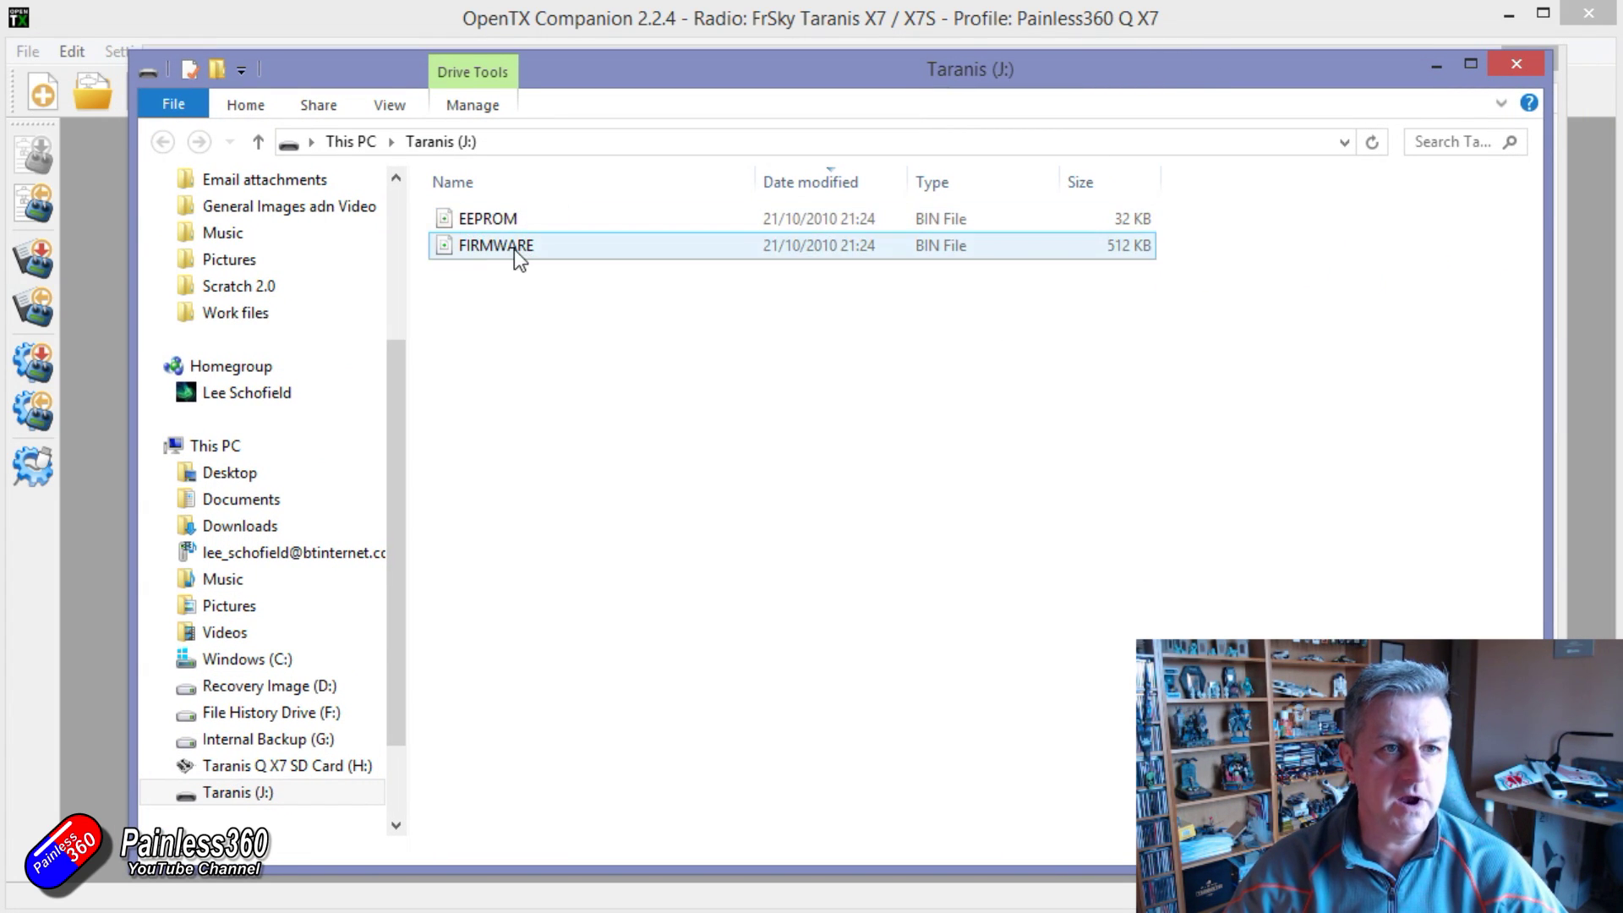
click(511, 267)
click(1517, 66)
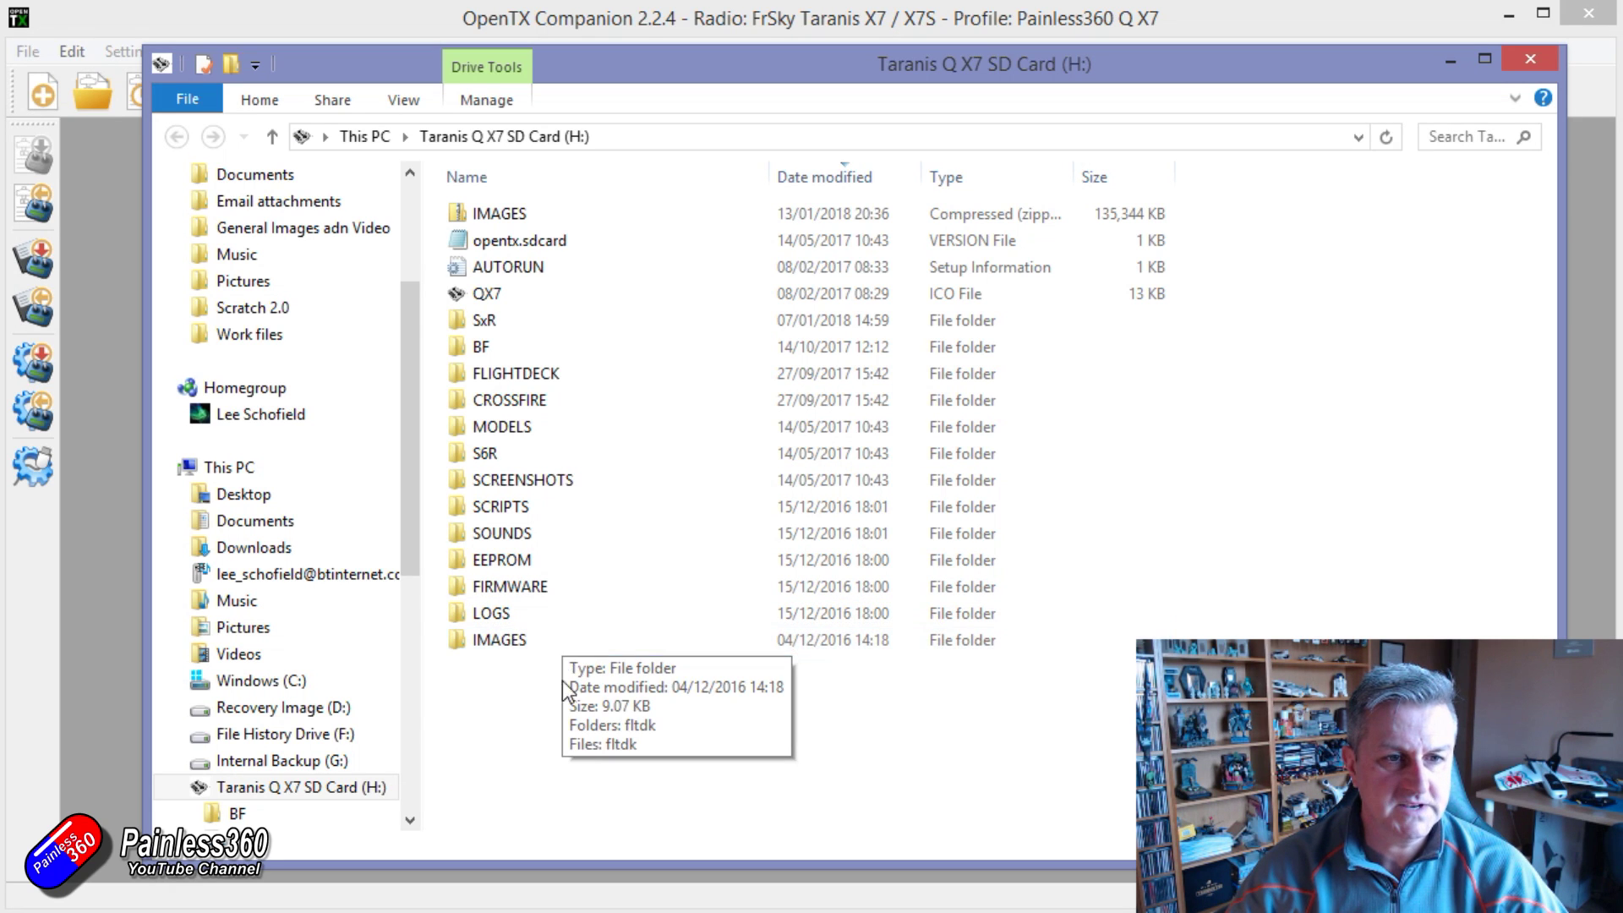
Copy all files and folders from the root of the Taranis Q X7 SD Card (H:) and close its window.
drag(529, 709, 484, 221)
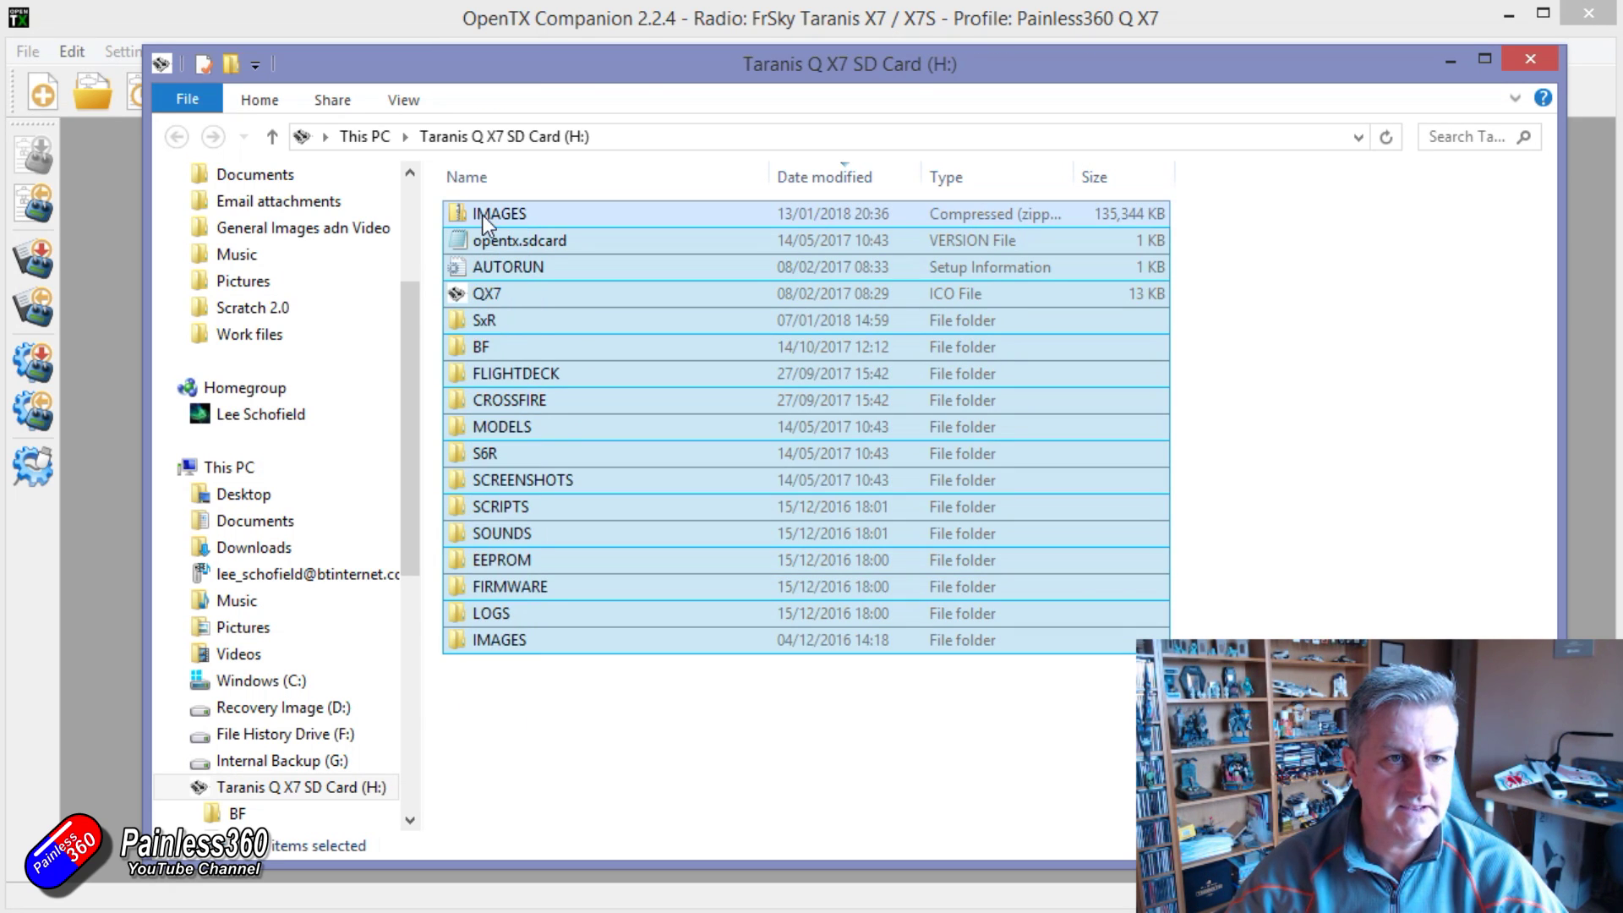
right_click(484, 213)
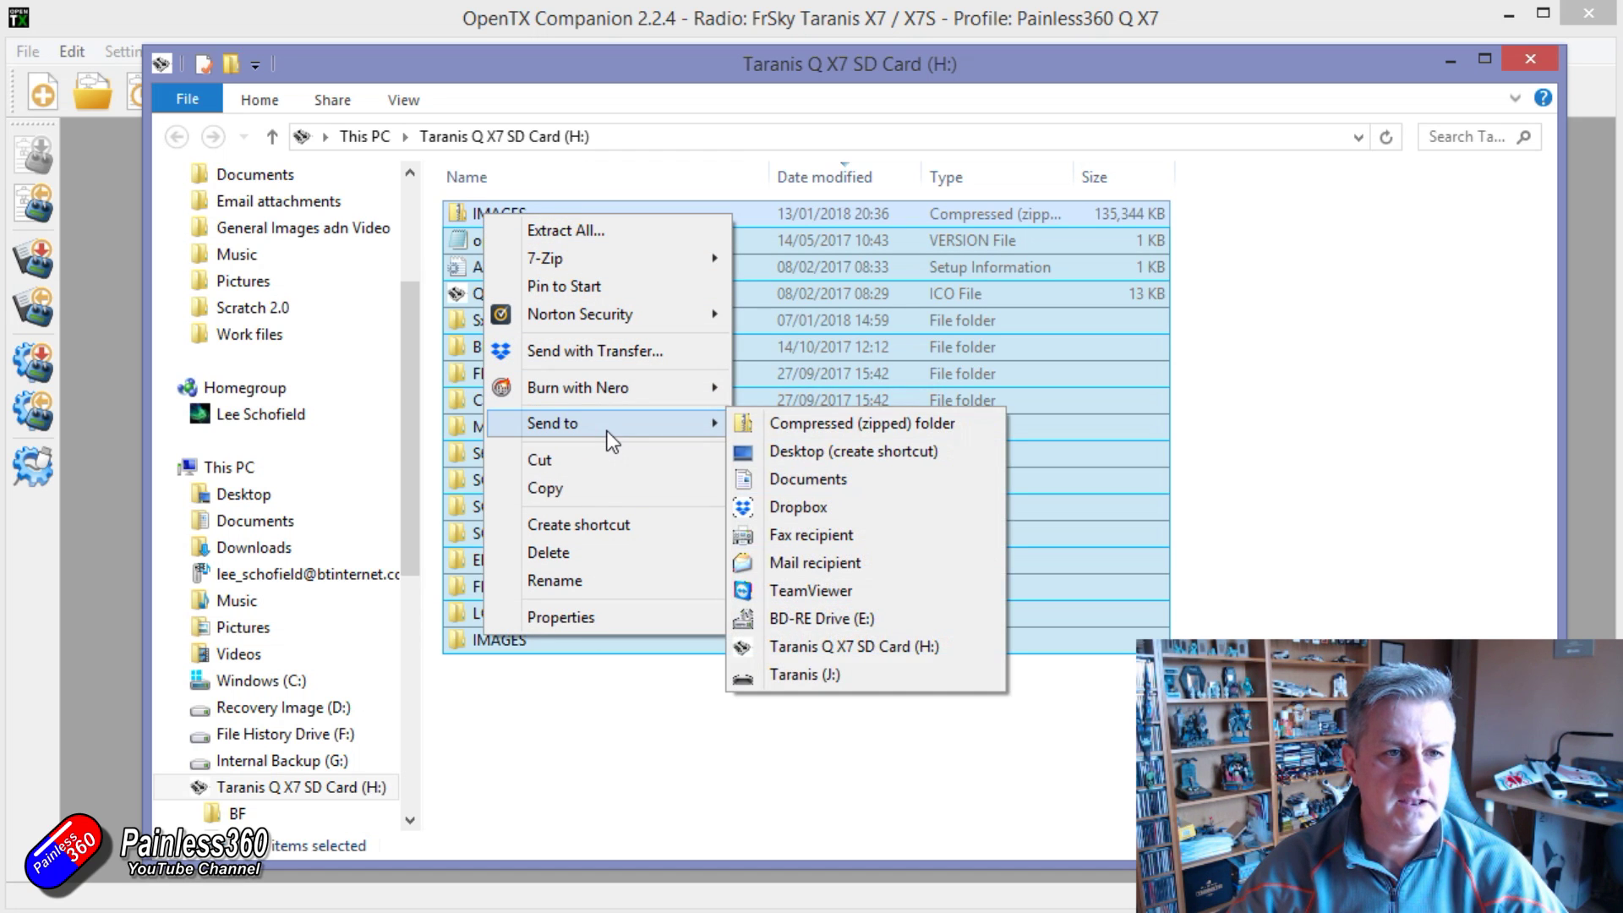
click(595, 490)
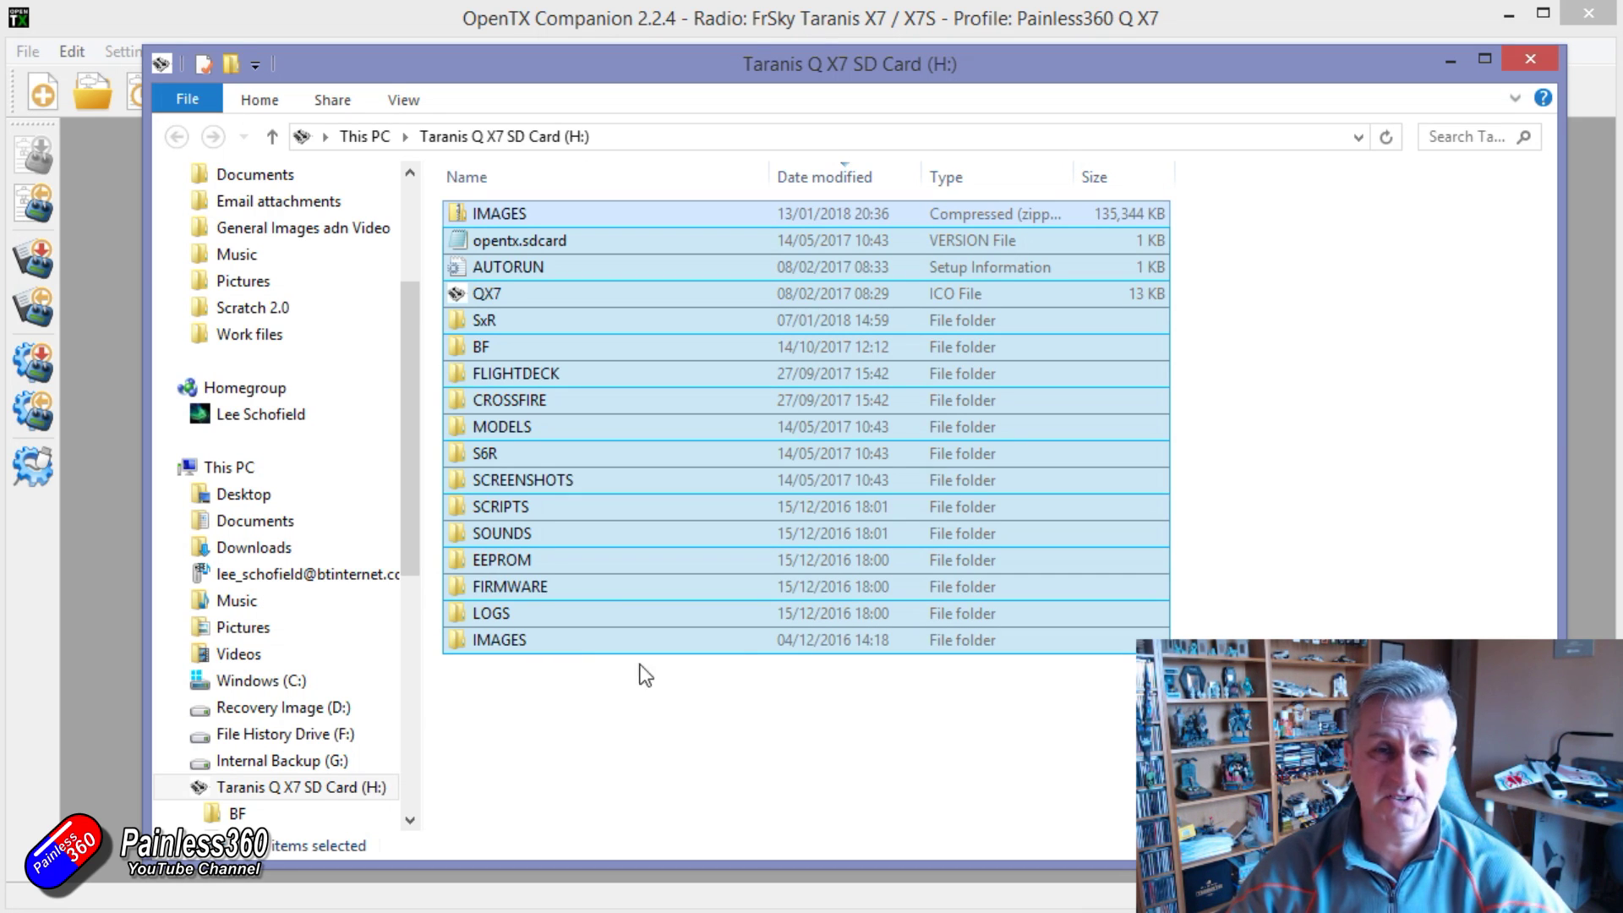
click(1532, 59)
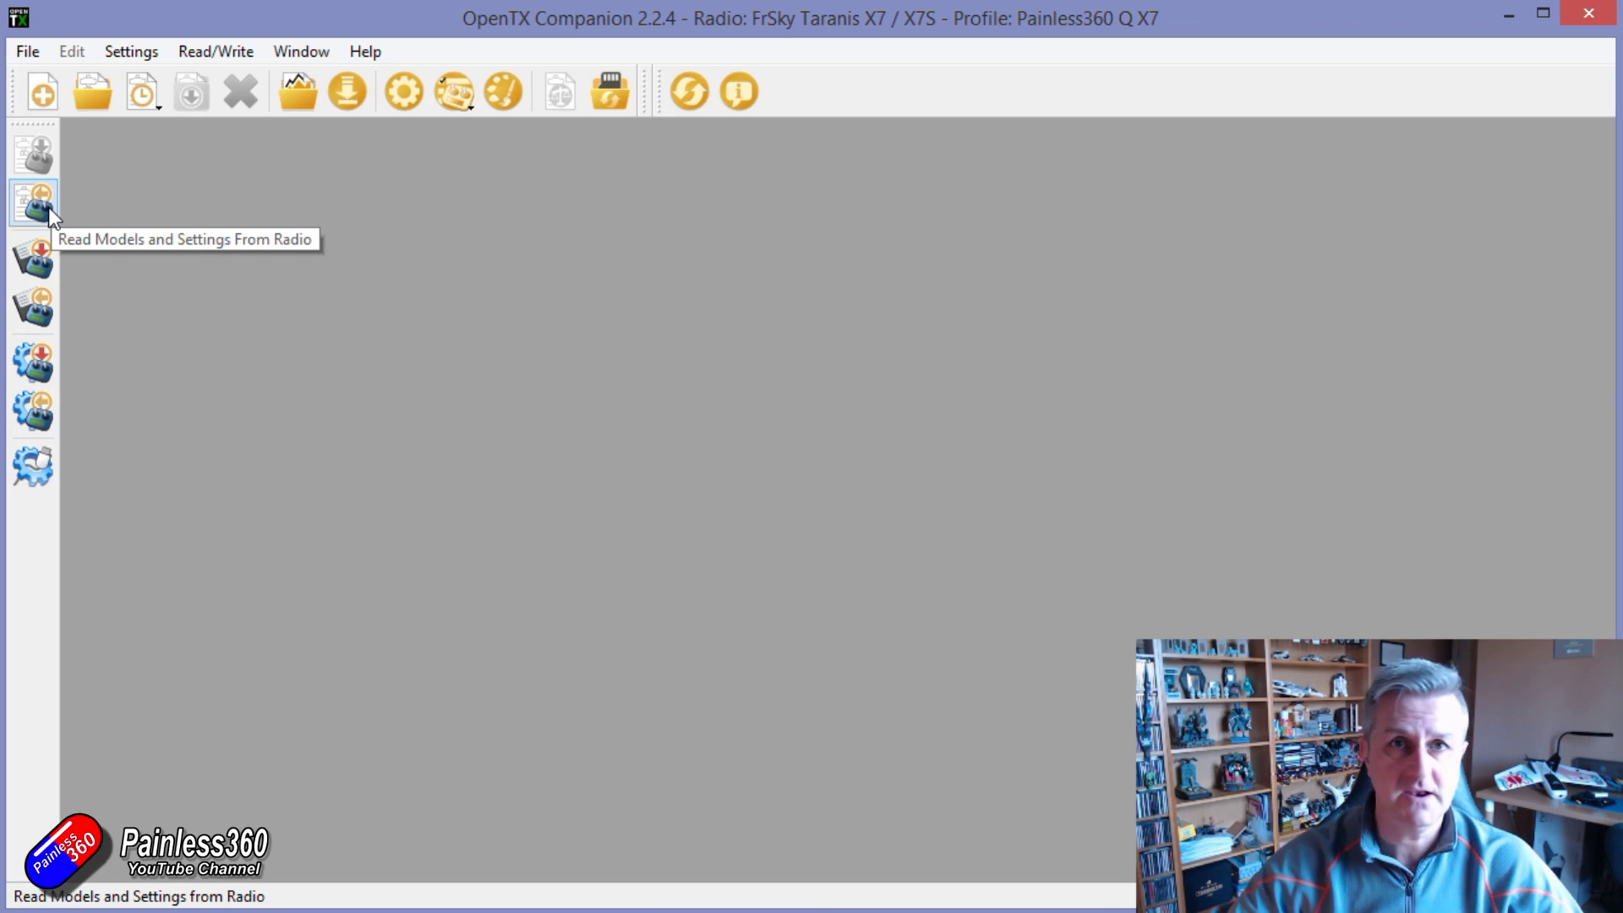
Back up the radio to an EEPROM file on the Desktop named "Painless360 QX7 (13Mar2020)".
click(38, 310)
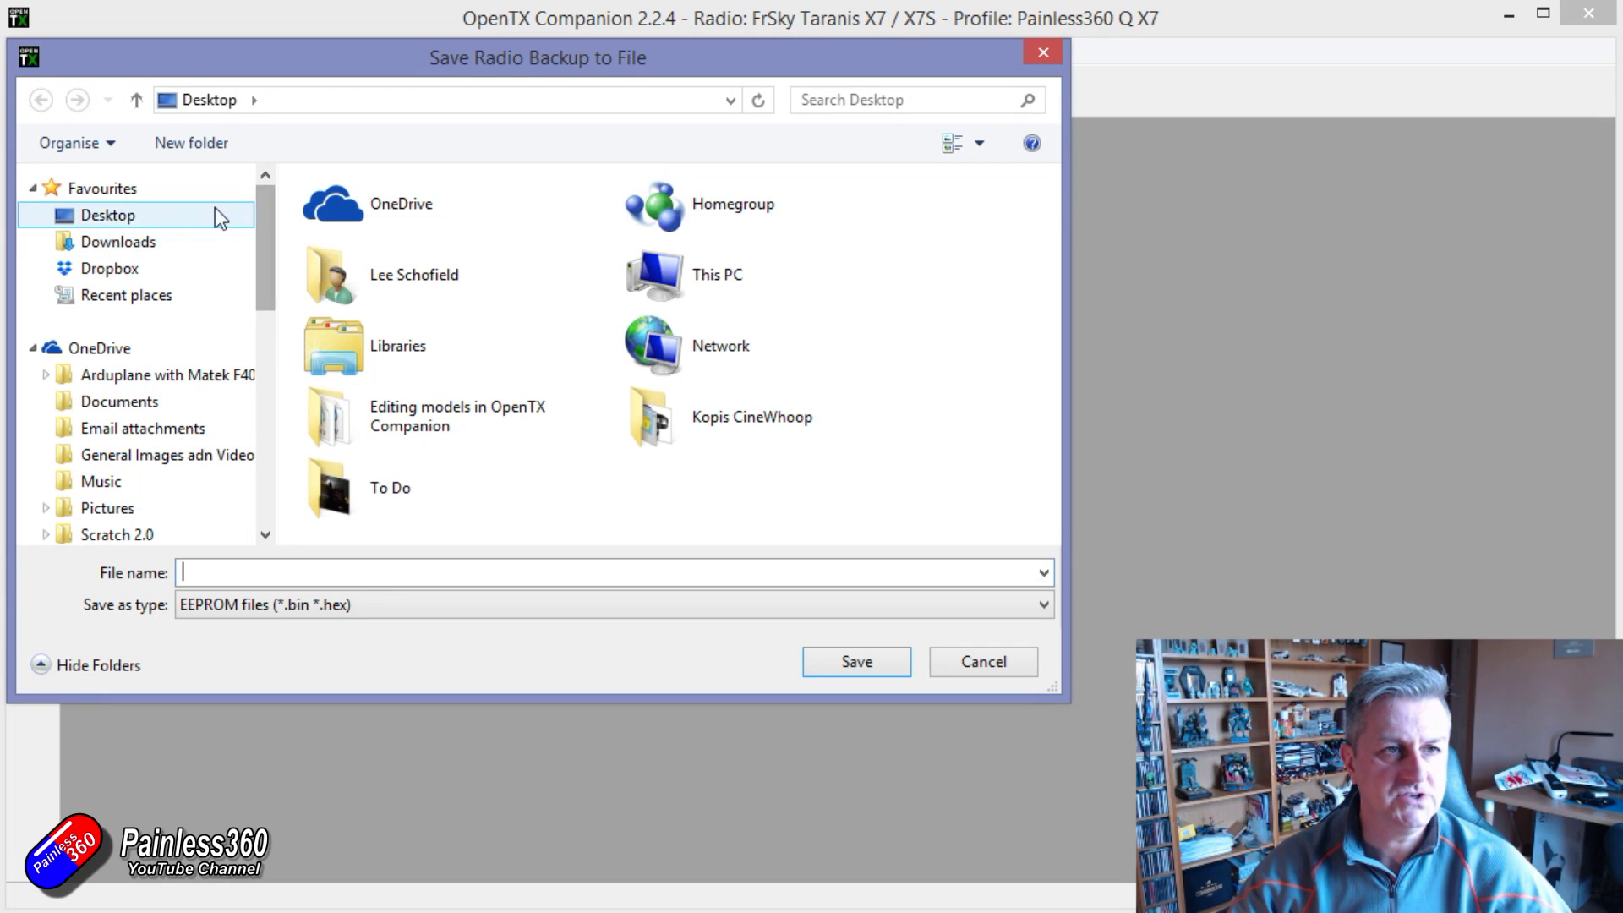
click(1045, 53)
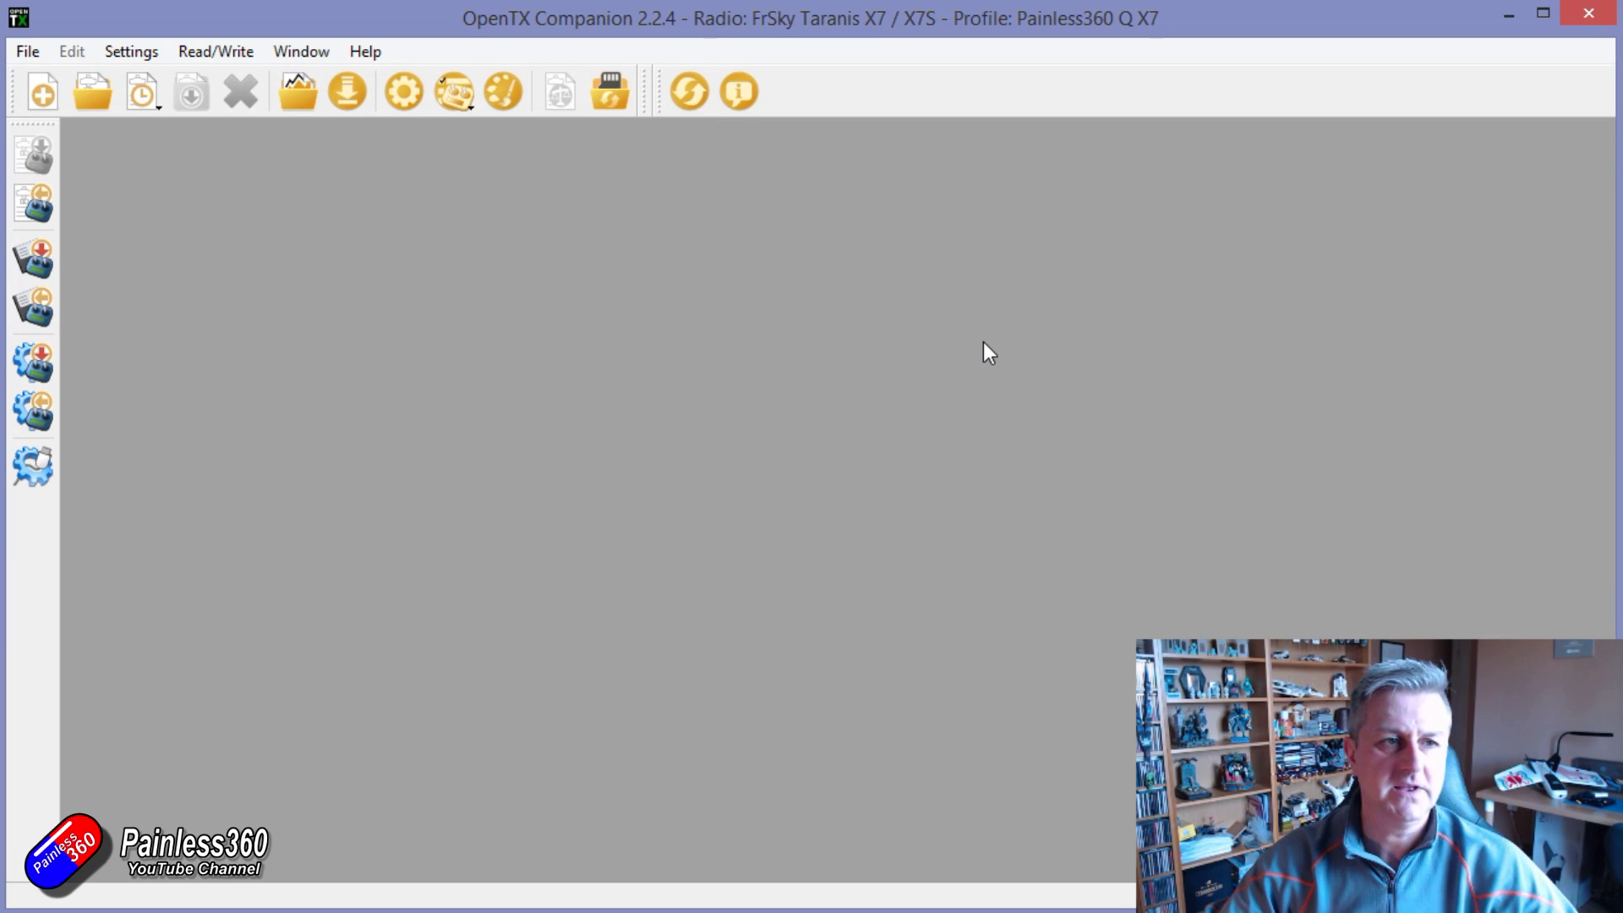
click(39, 306)
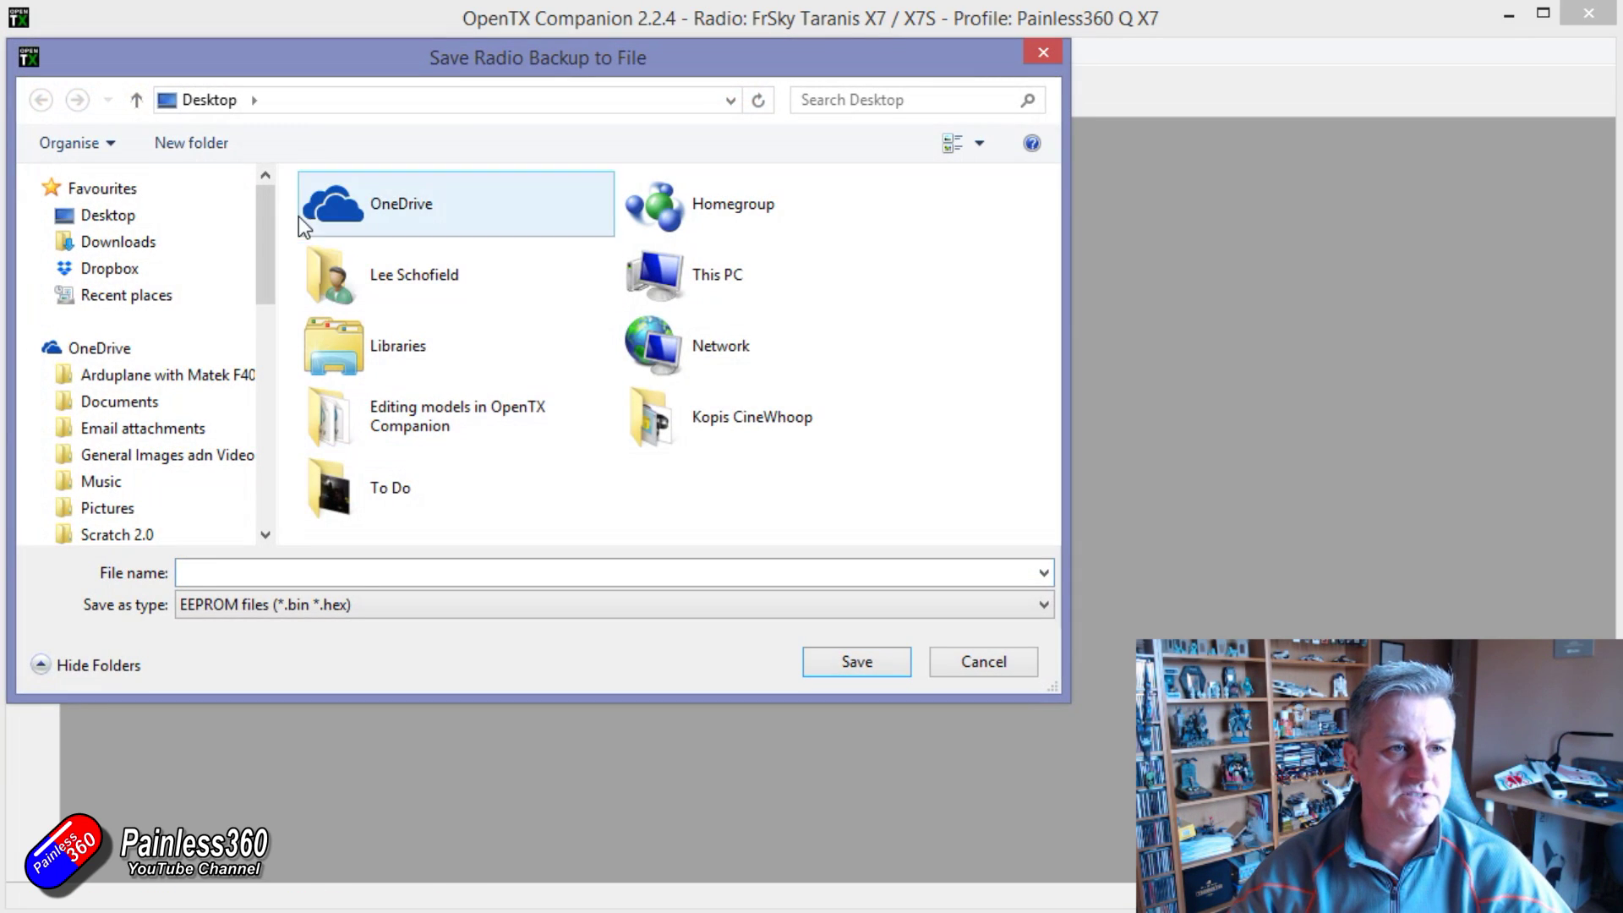
click(154, 217)
click(367, 566)
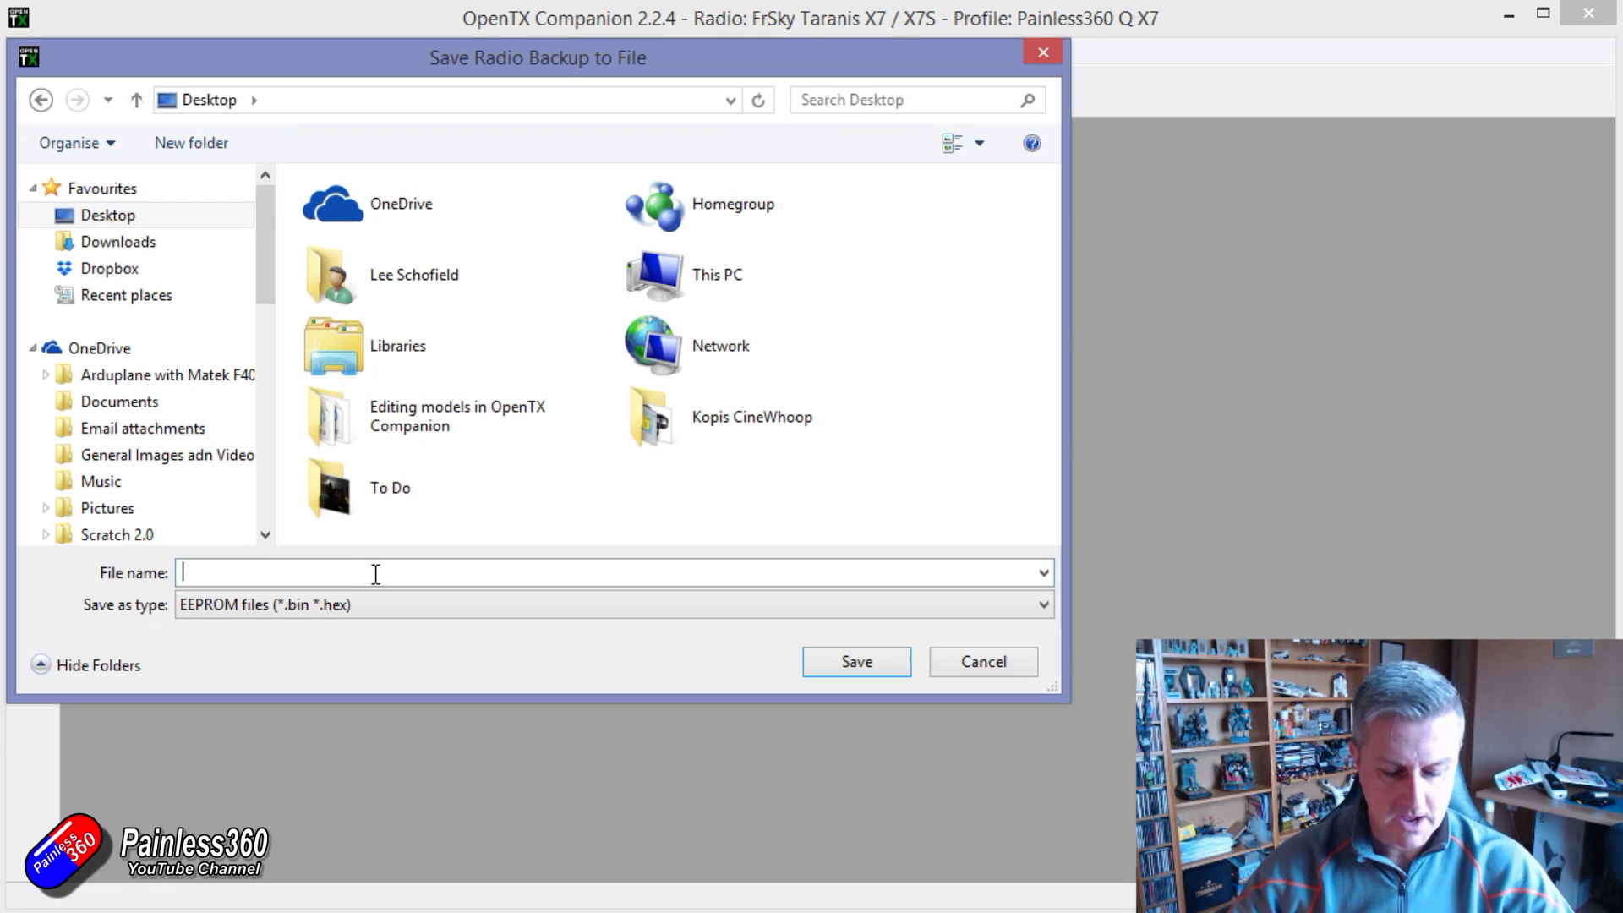
text(Painless360 )
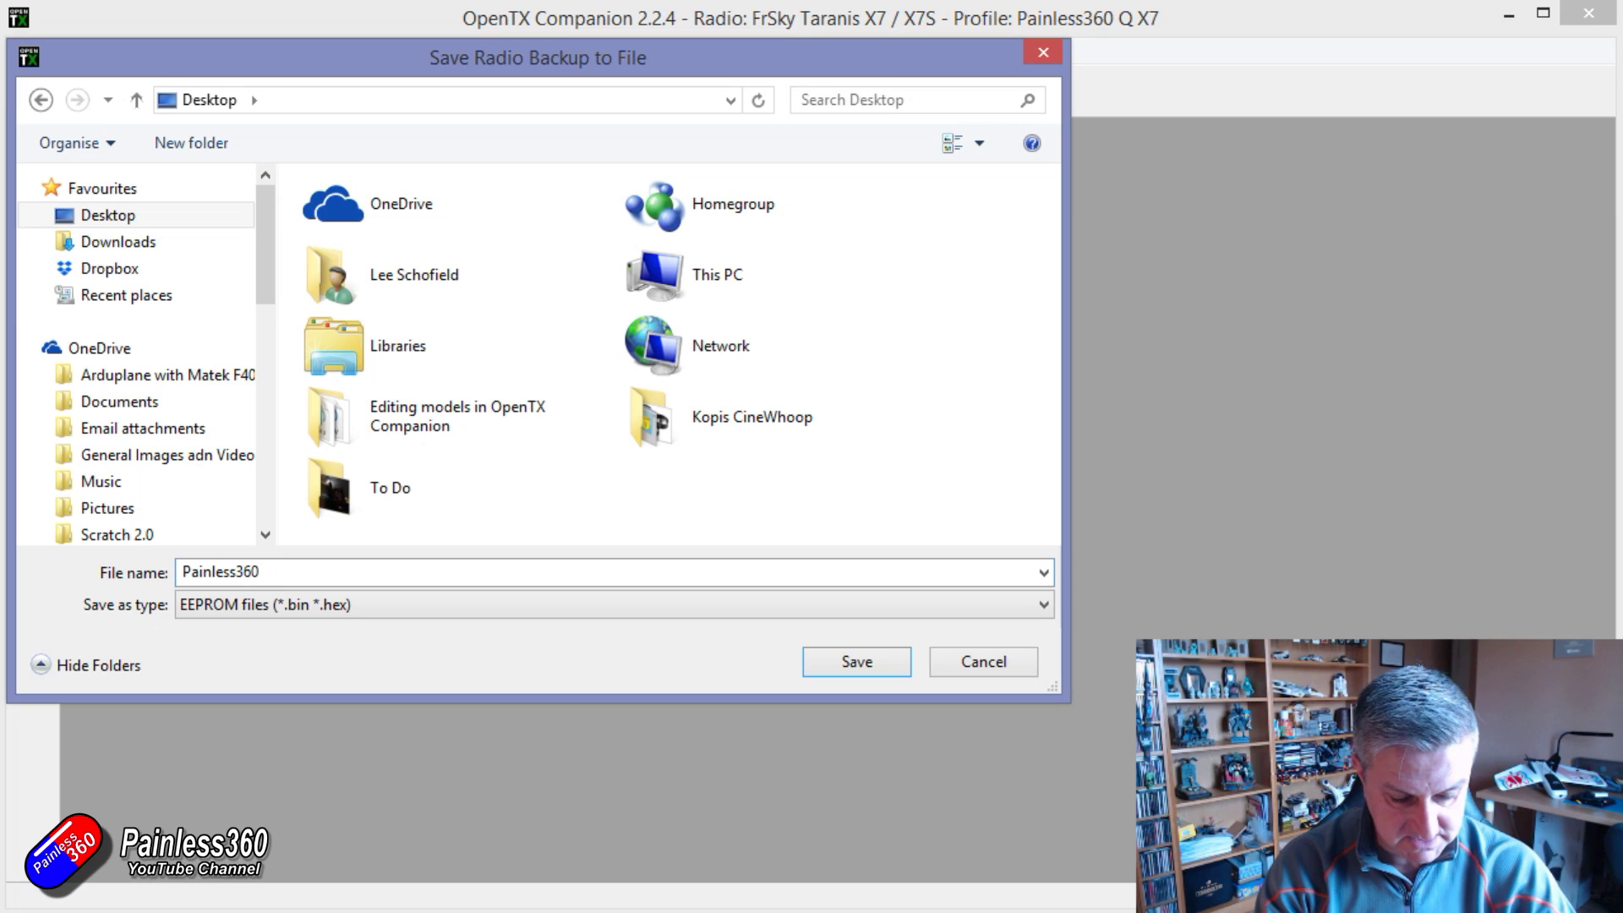
text(QX7)
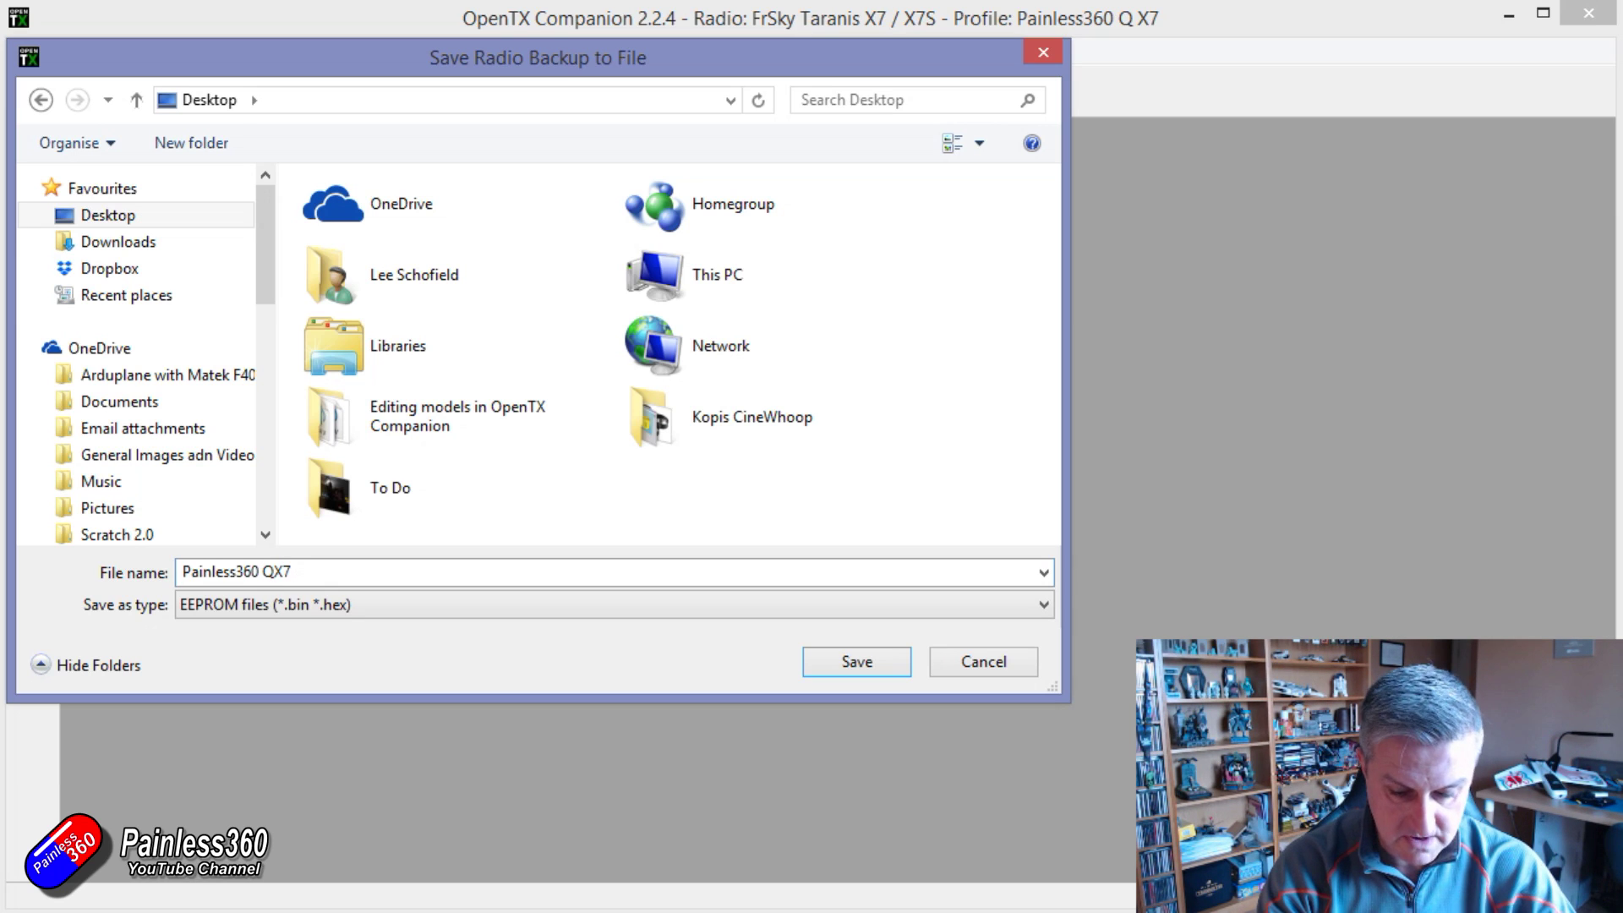
text( ()
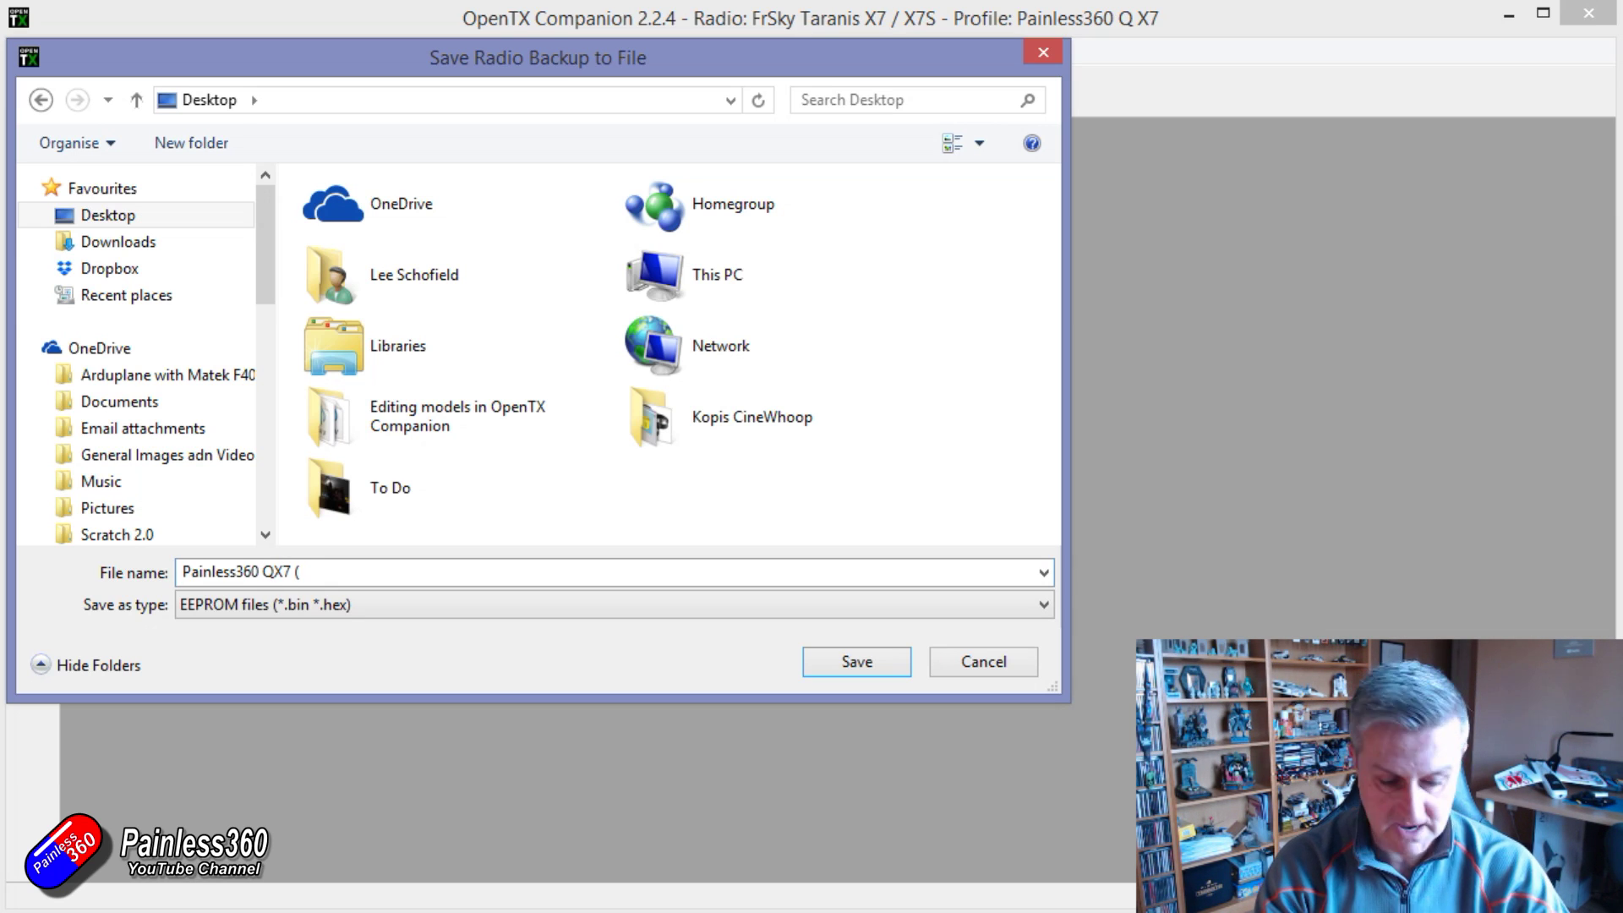
text(13Ma)
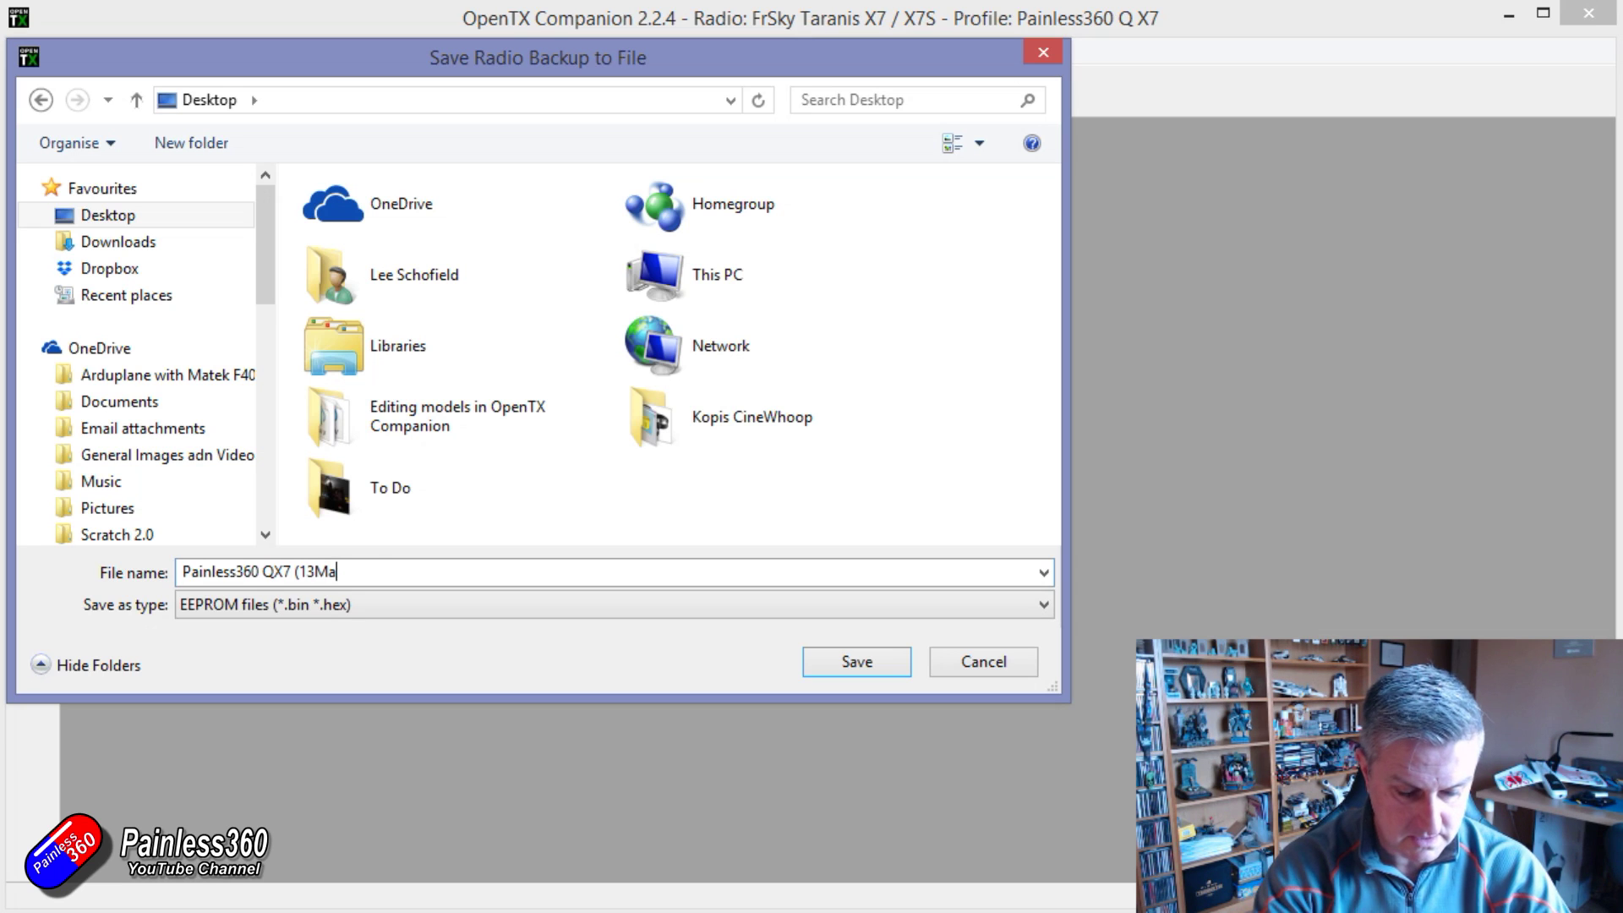
text(r2020))
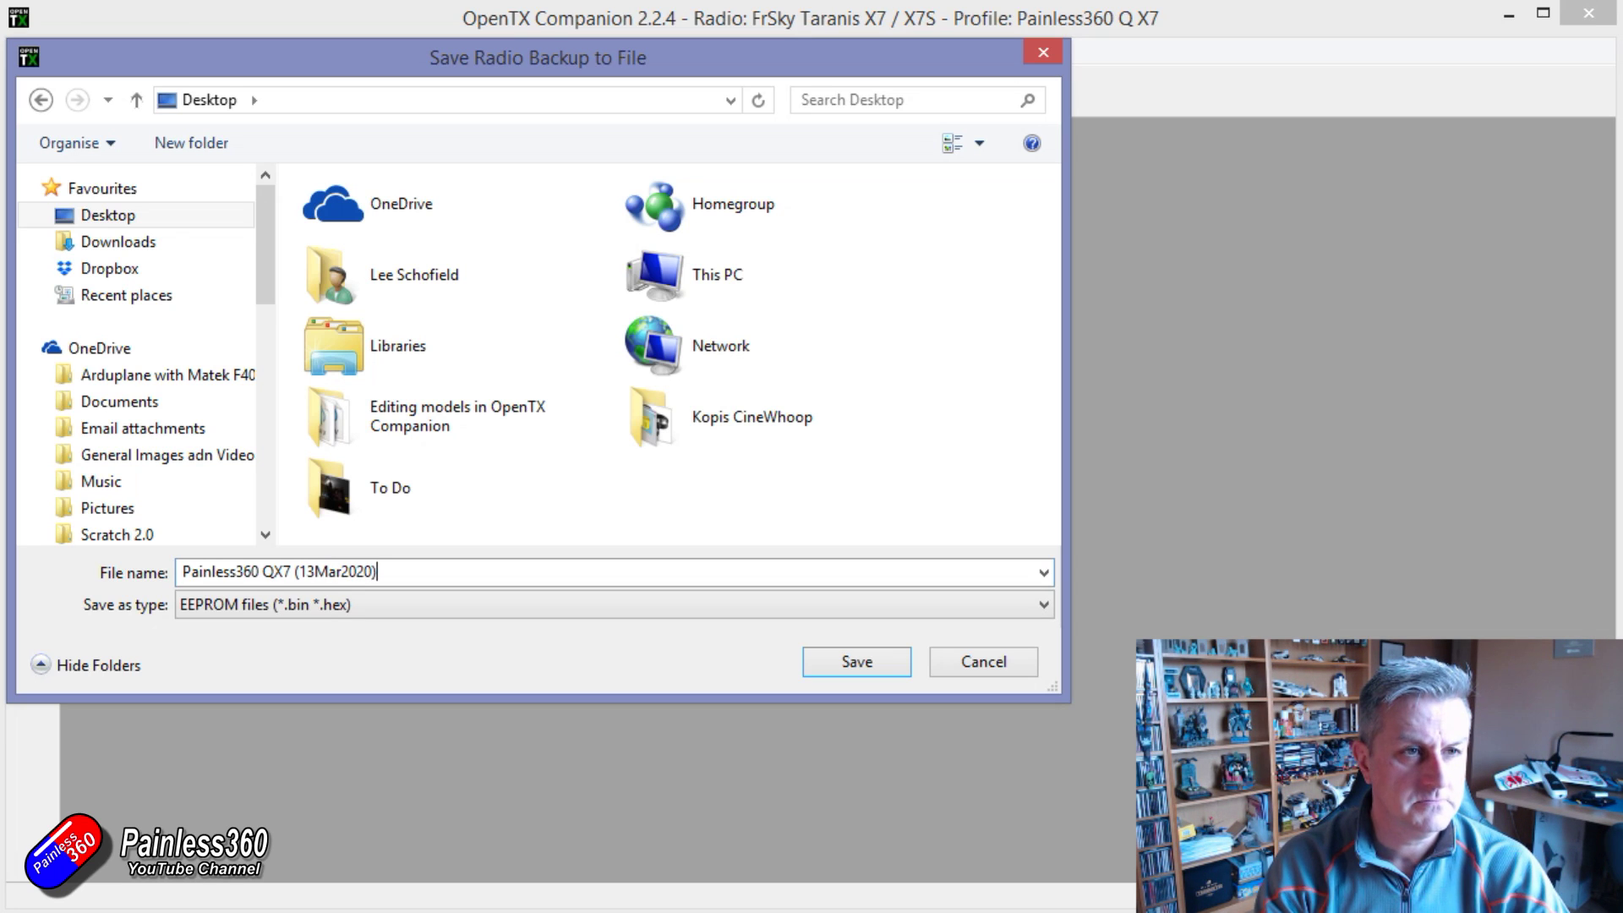
key(Return)
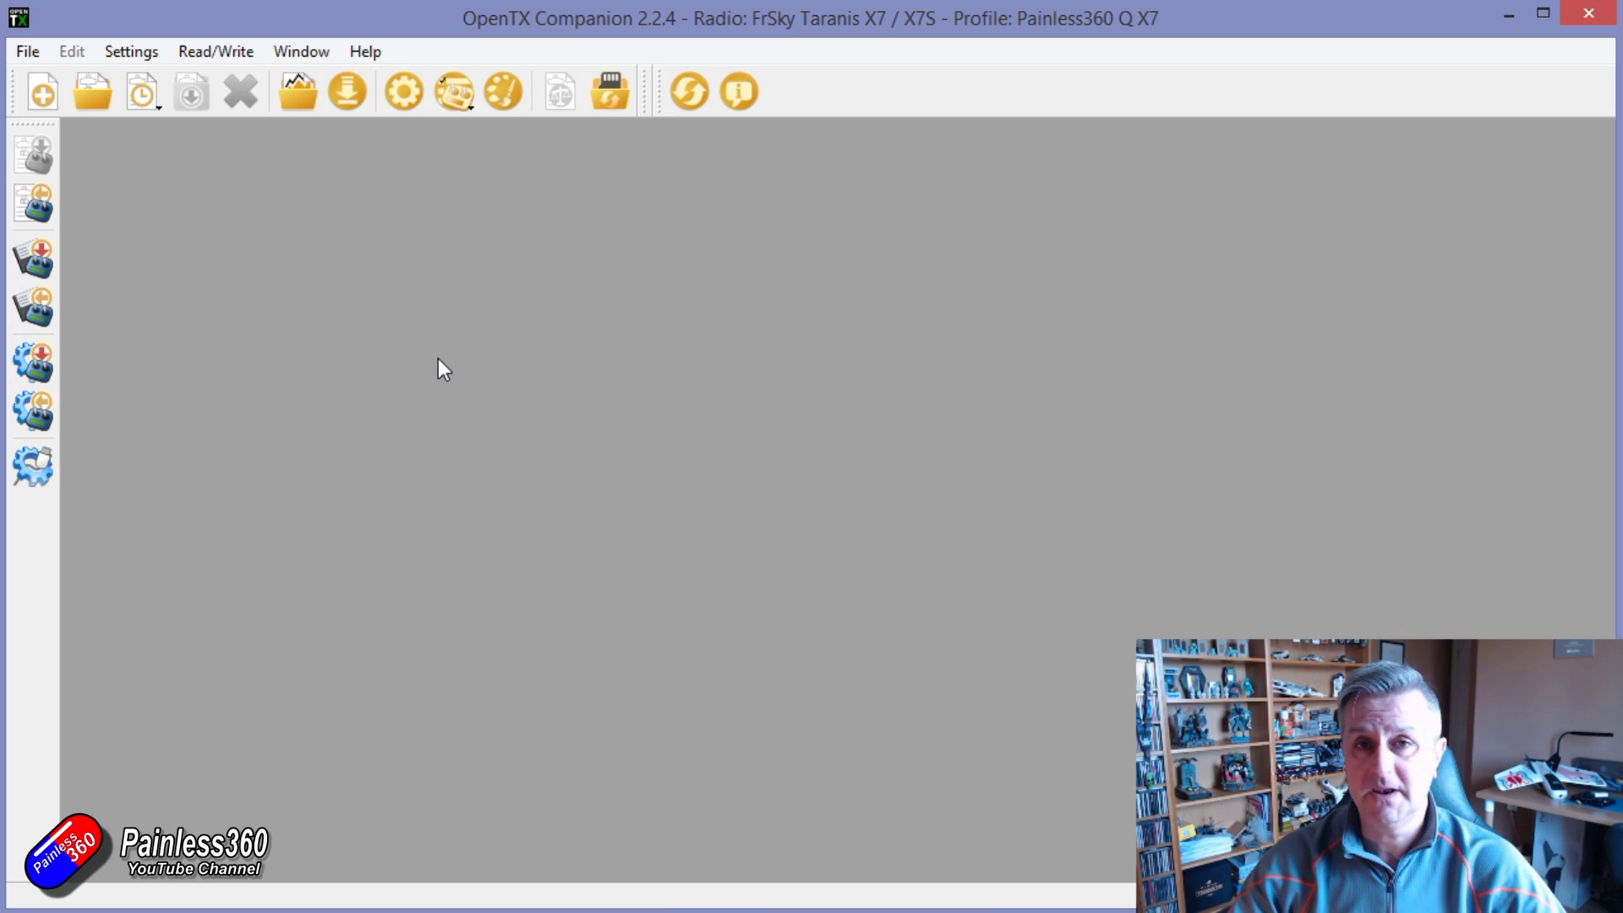
Read the models and settings from the radio and open the Marmotte model for editing.
click(42, 208)
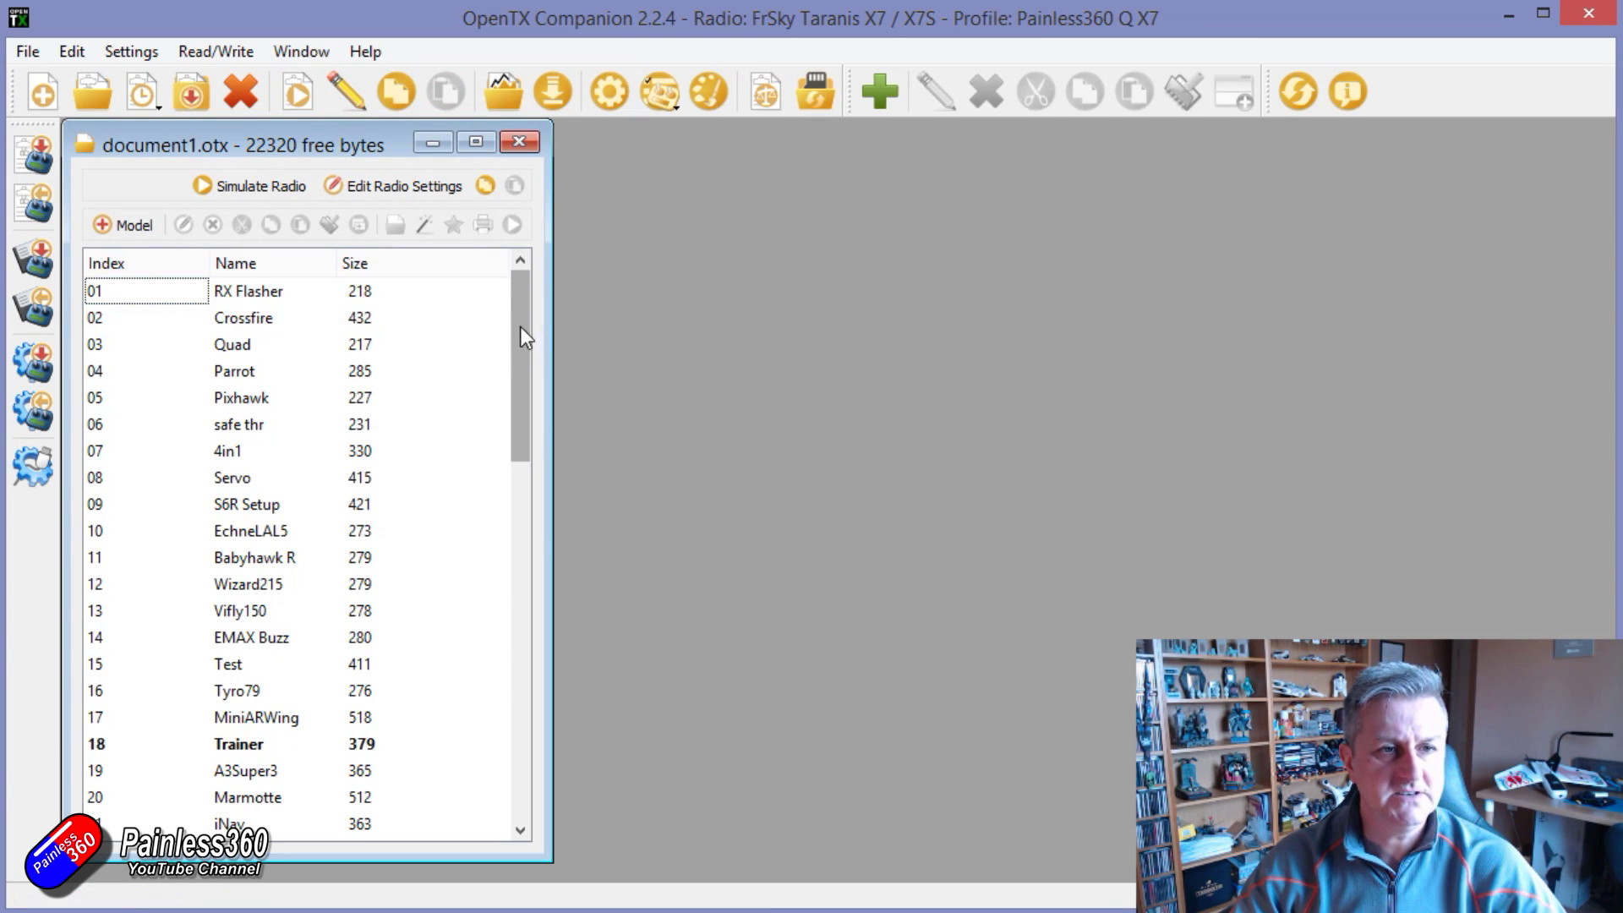
drag(519, 333, 518, 290)
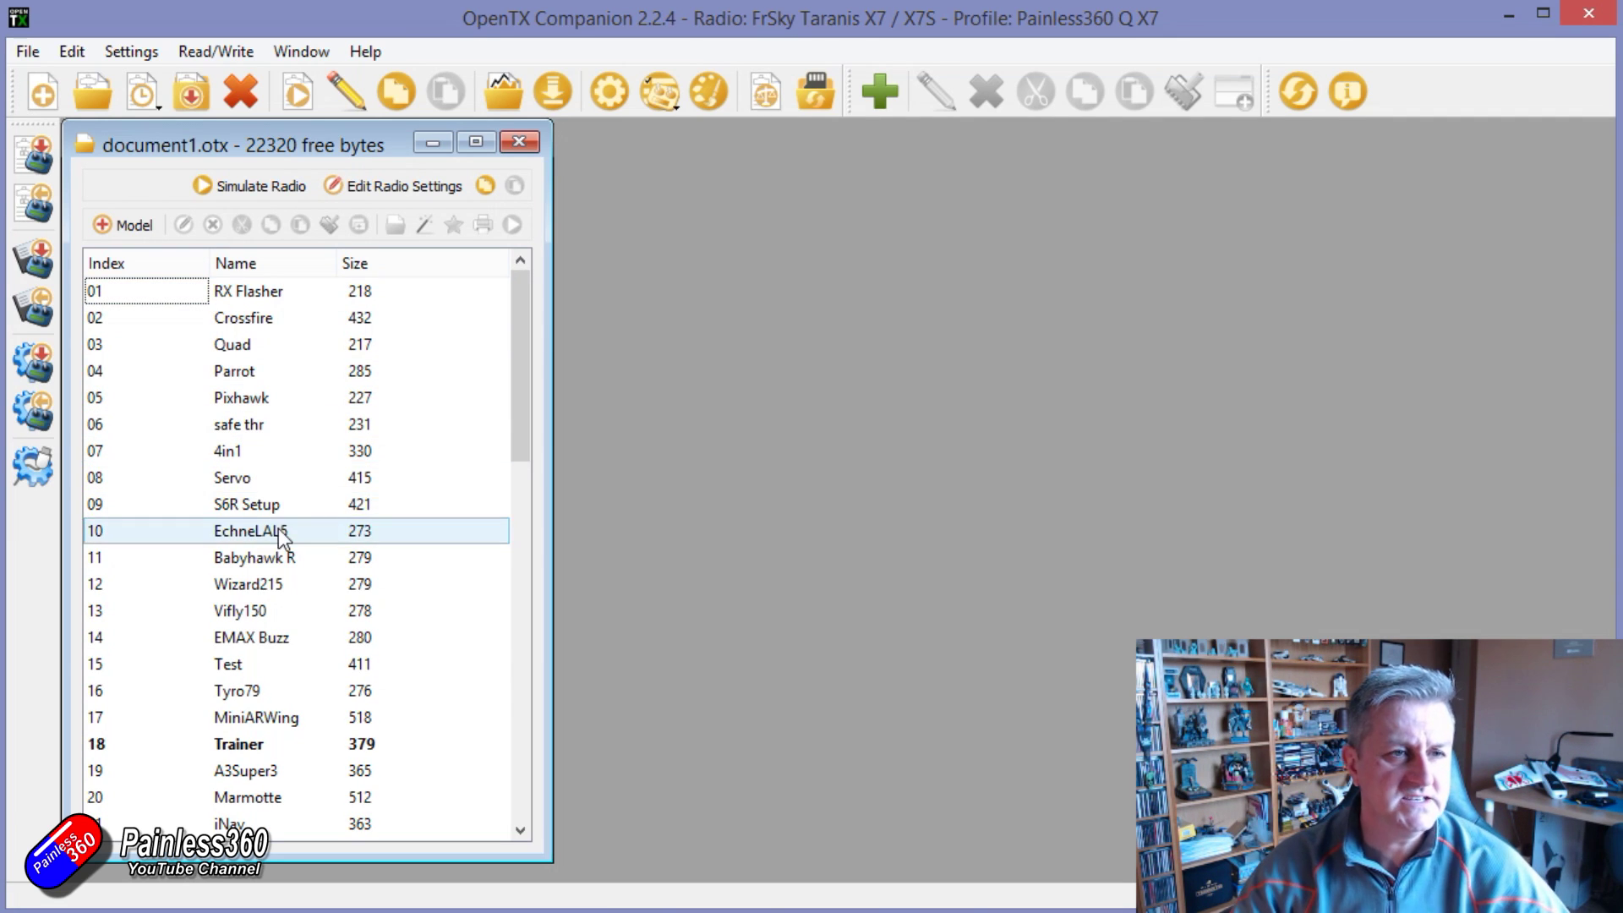
scroll(288, 524, down, 1)
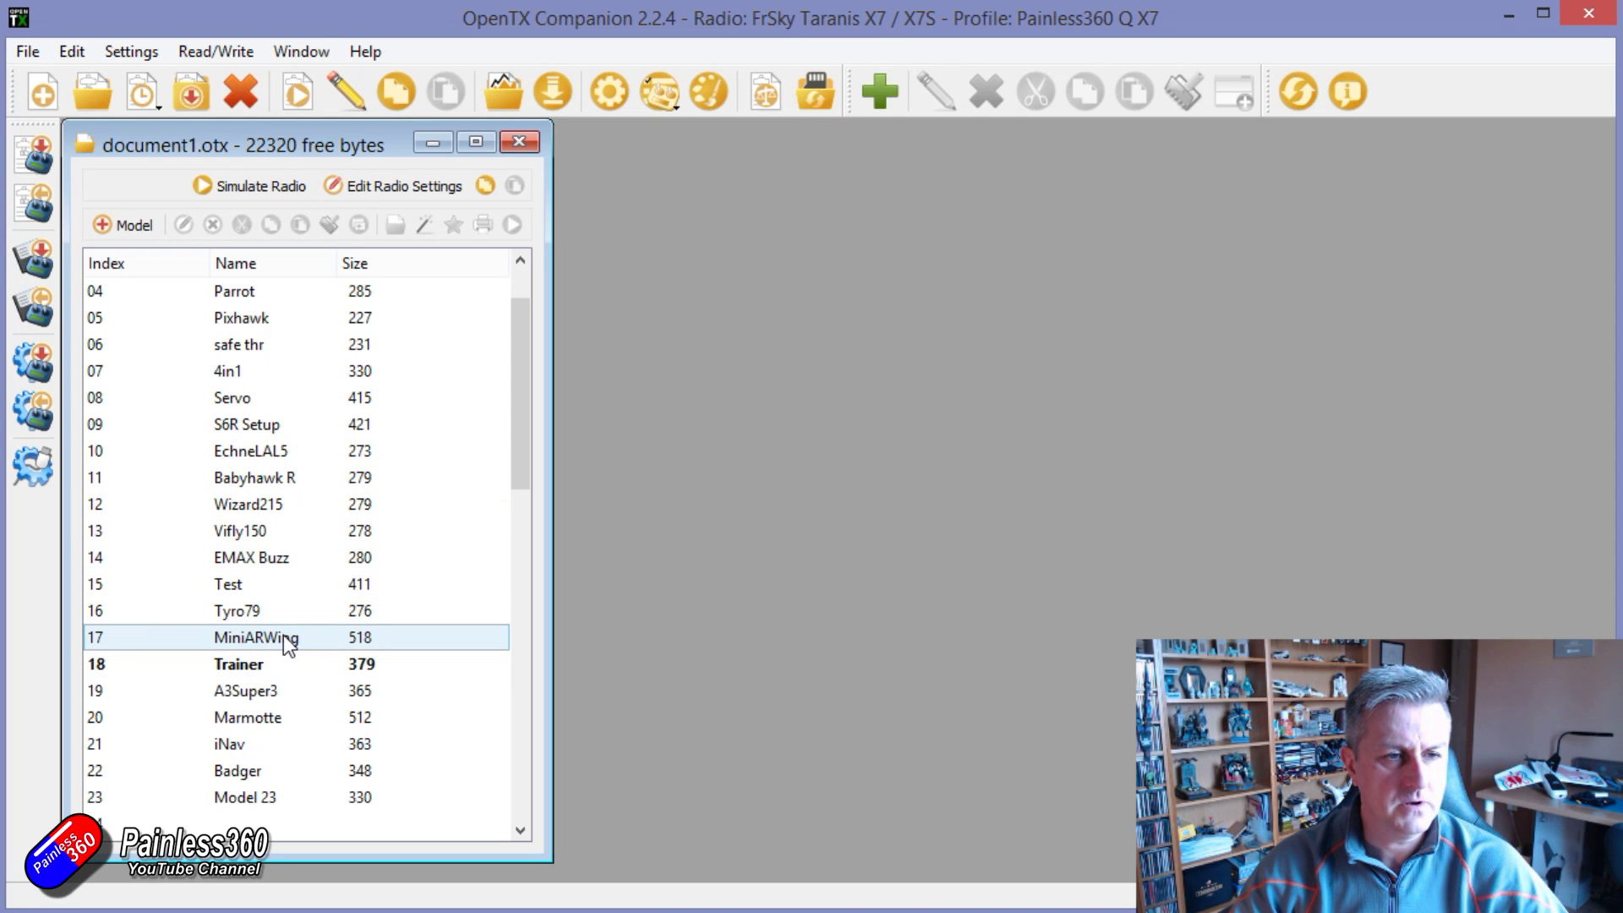
double_click(282, 722)
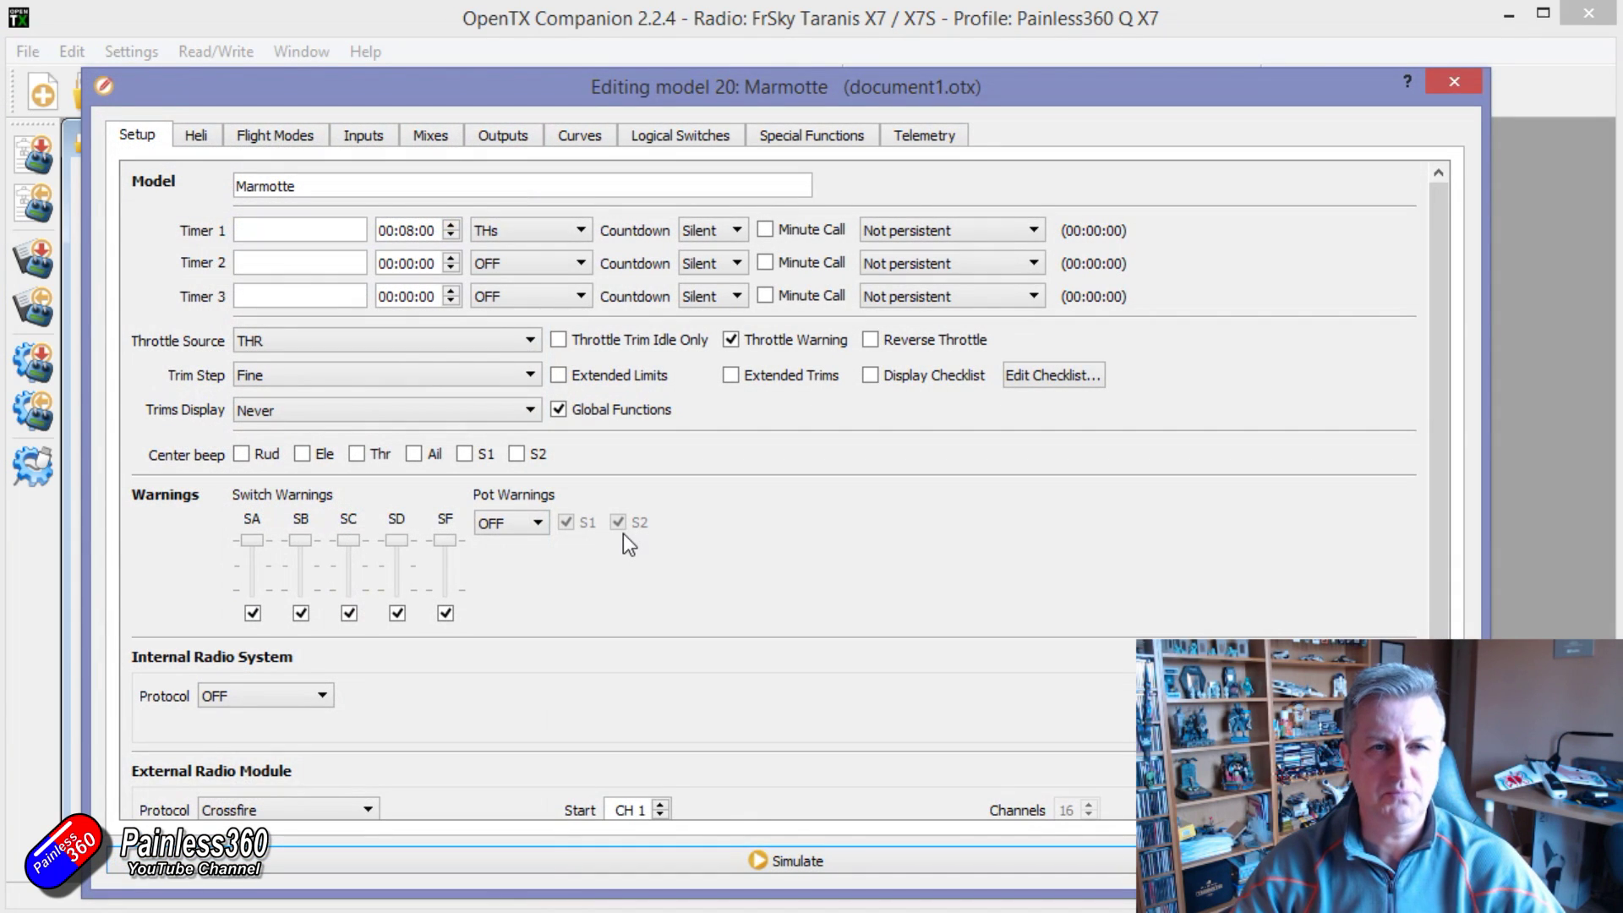
drag(998, 94, 1020, 61)
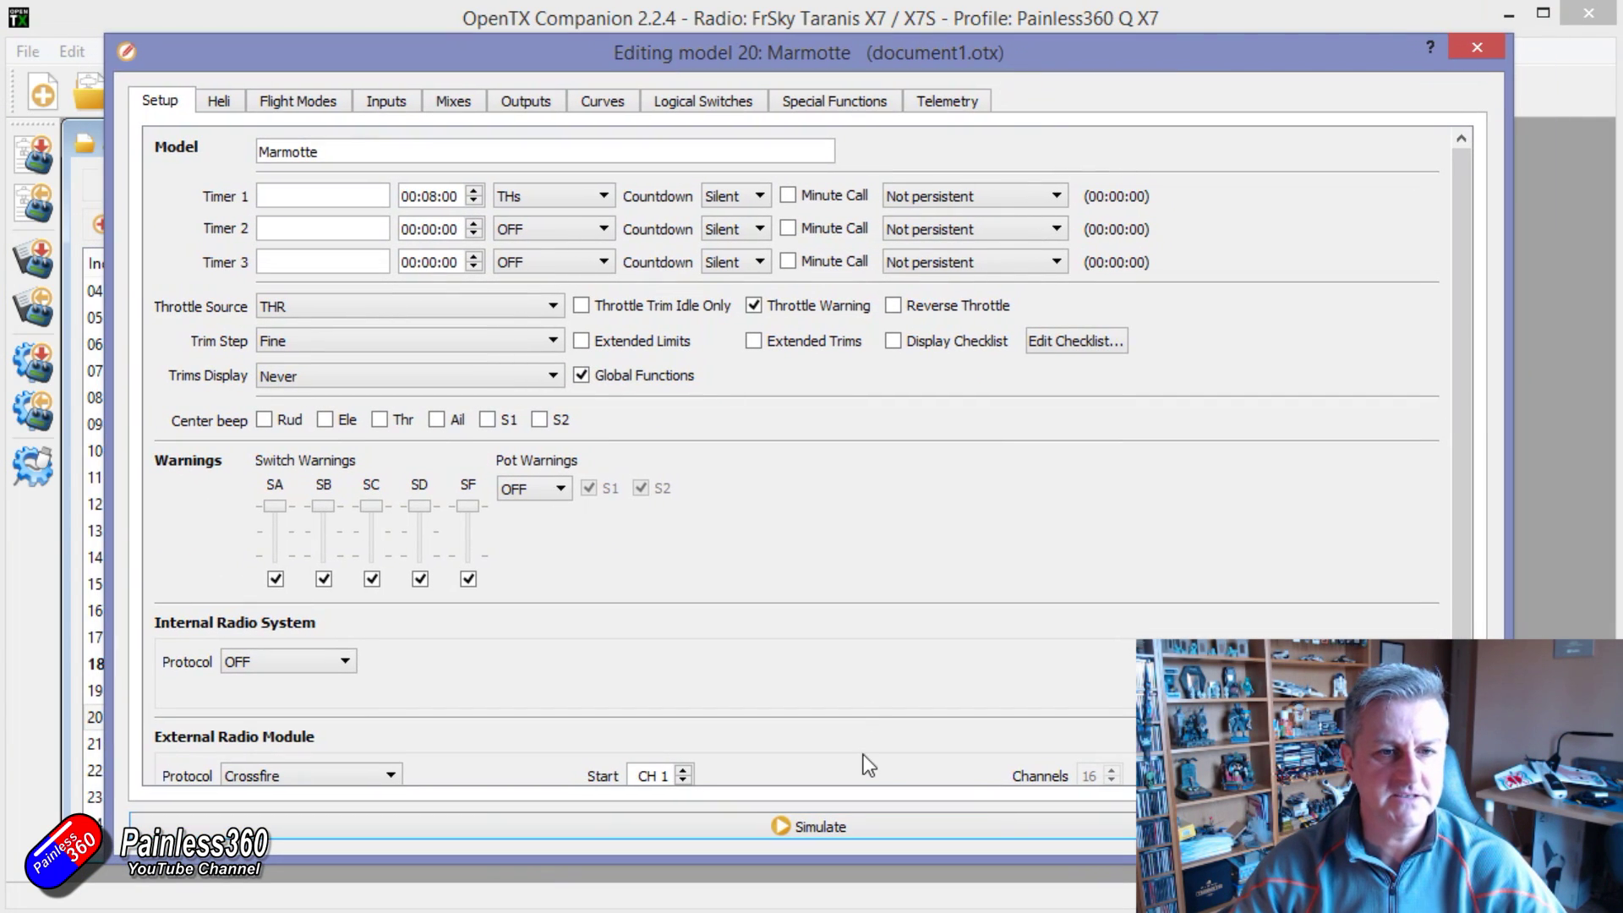
Simulate the Marmotte model, raise the throttle stick to about mid travel, and close the simulator.
click(837, 828)
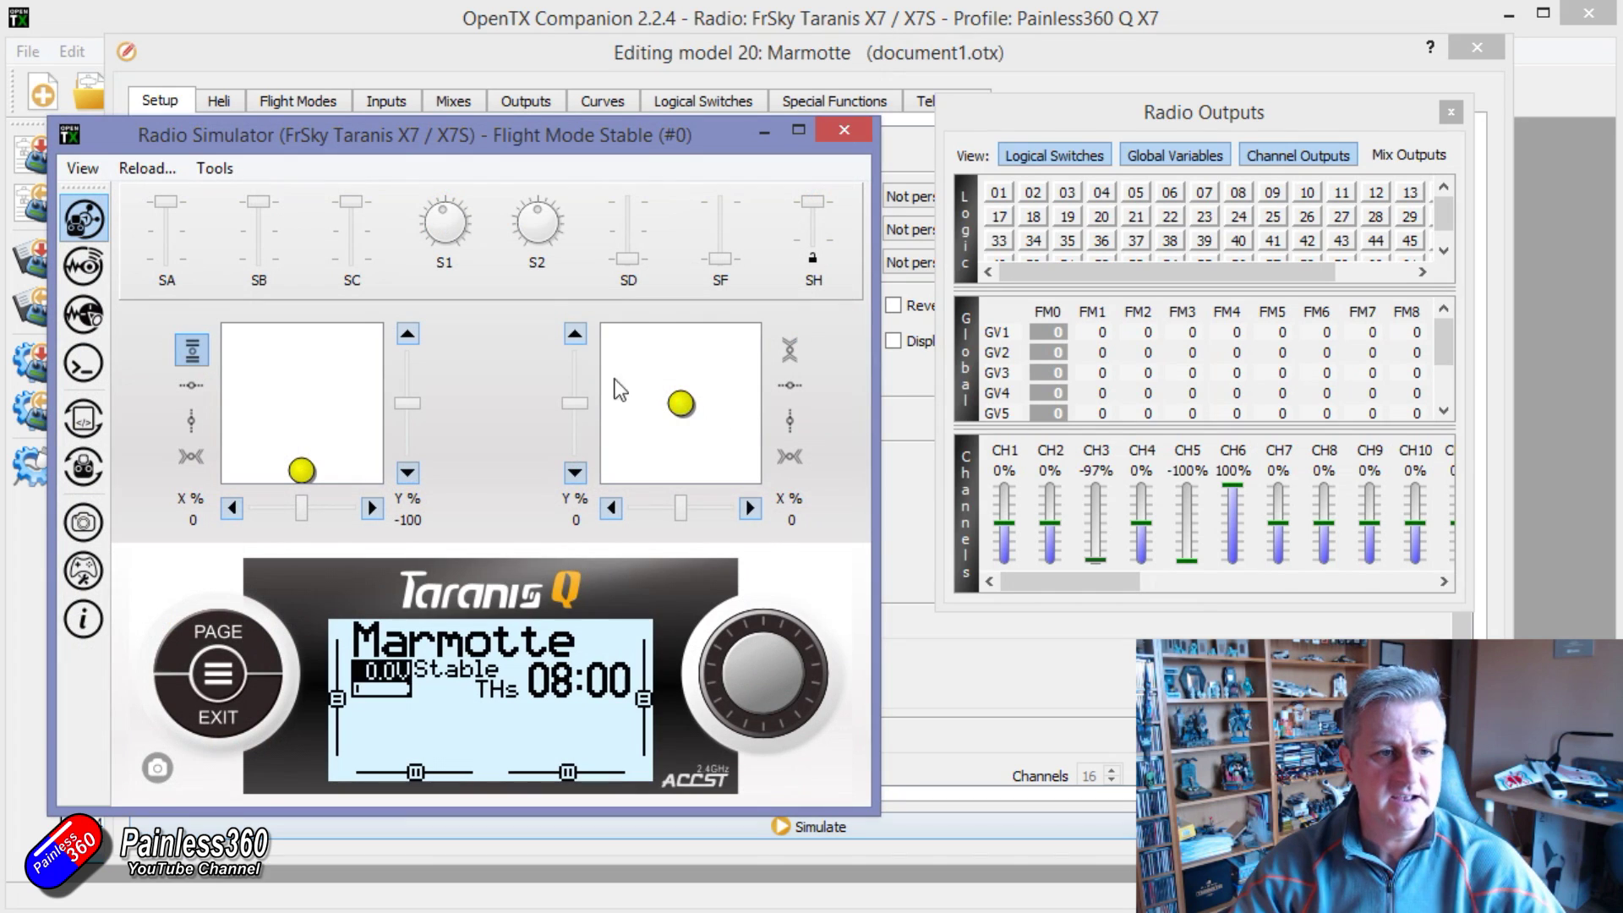
drag(323, 465, 302, 408)
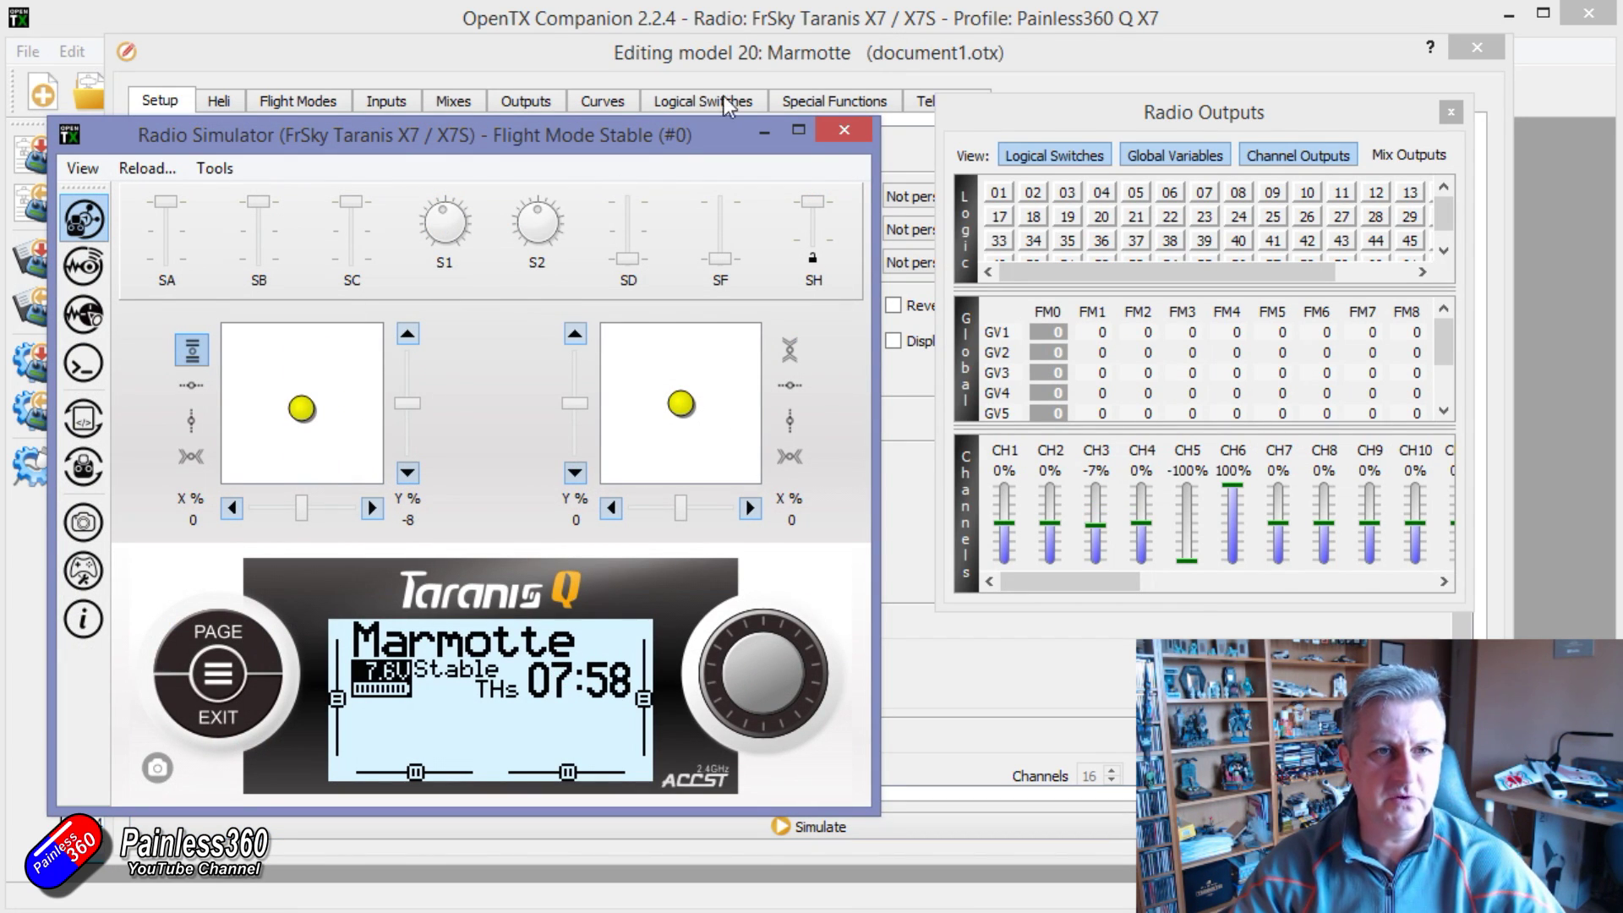
click(842, 130)
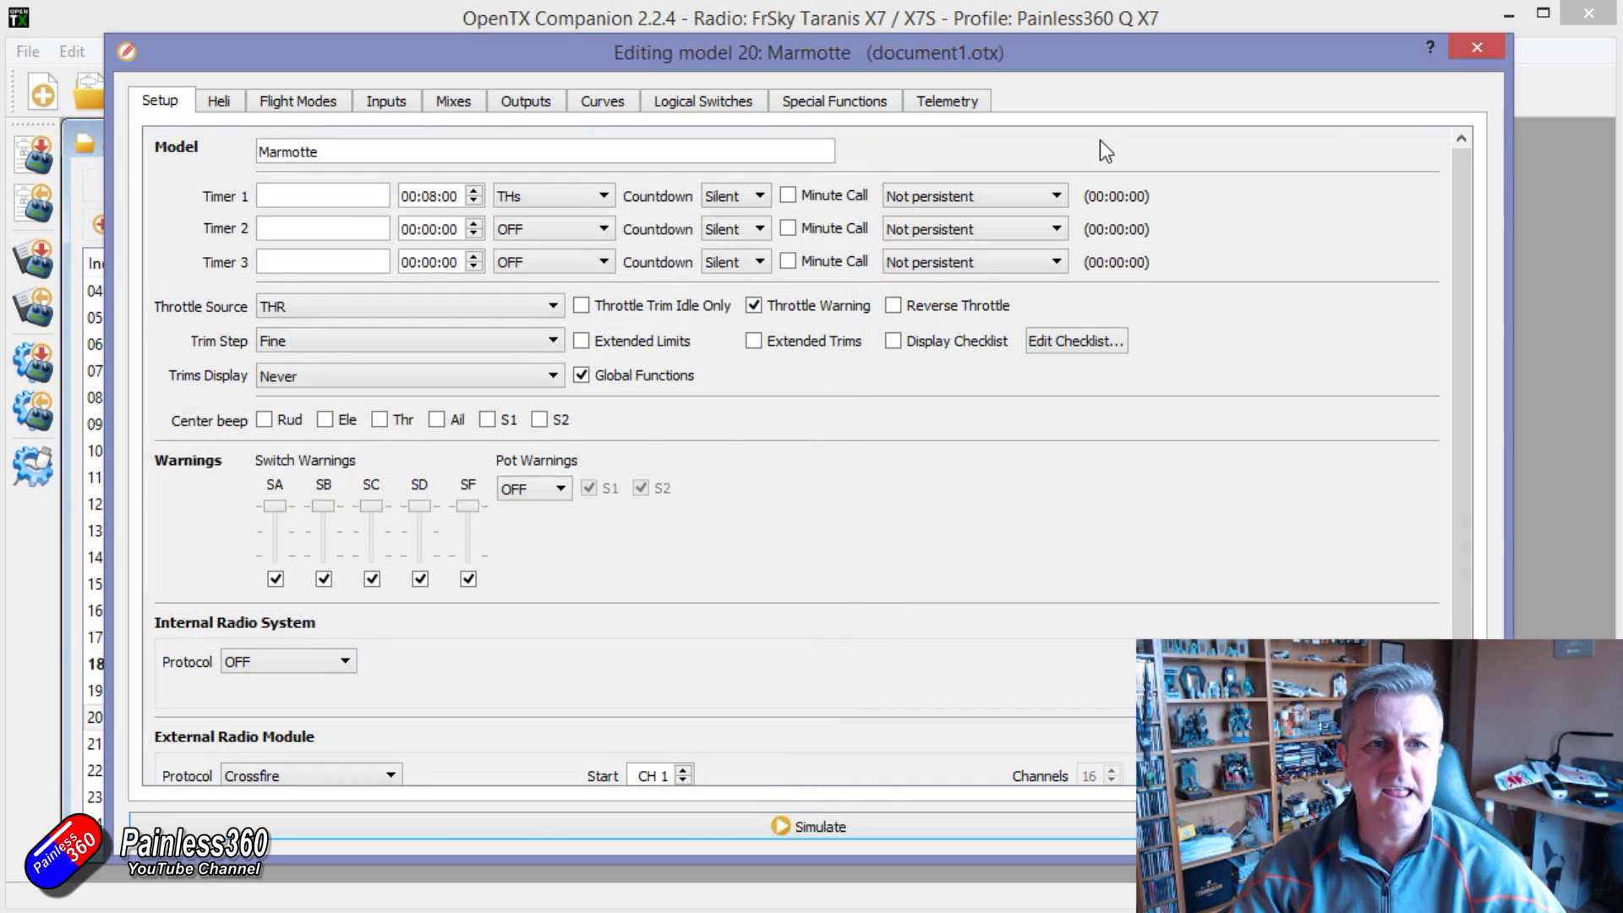
Review Marmotte's flight modes, inputs, mixes, outputs, curves, logical switches and special functions, and close the model editor.
click(236, 101)
click(267, 102)
click(391, 103)
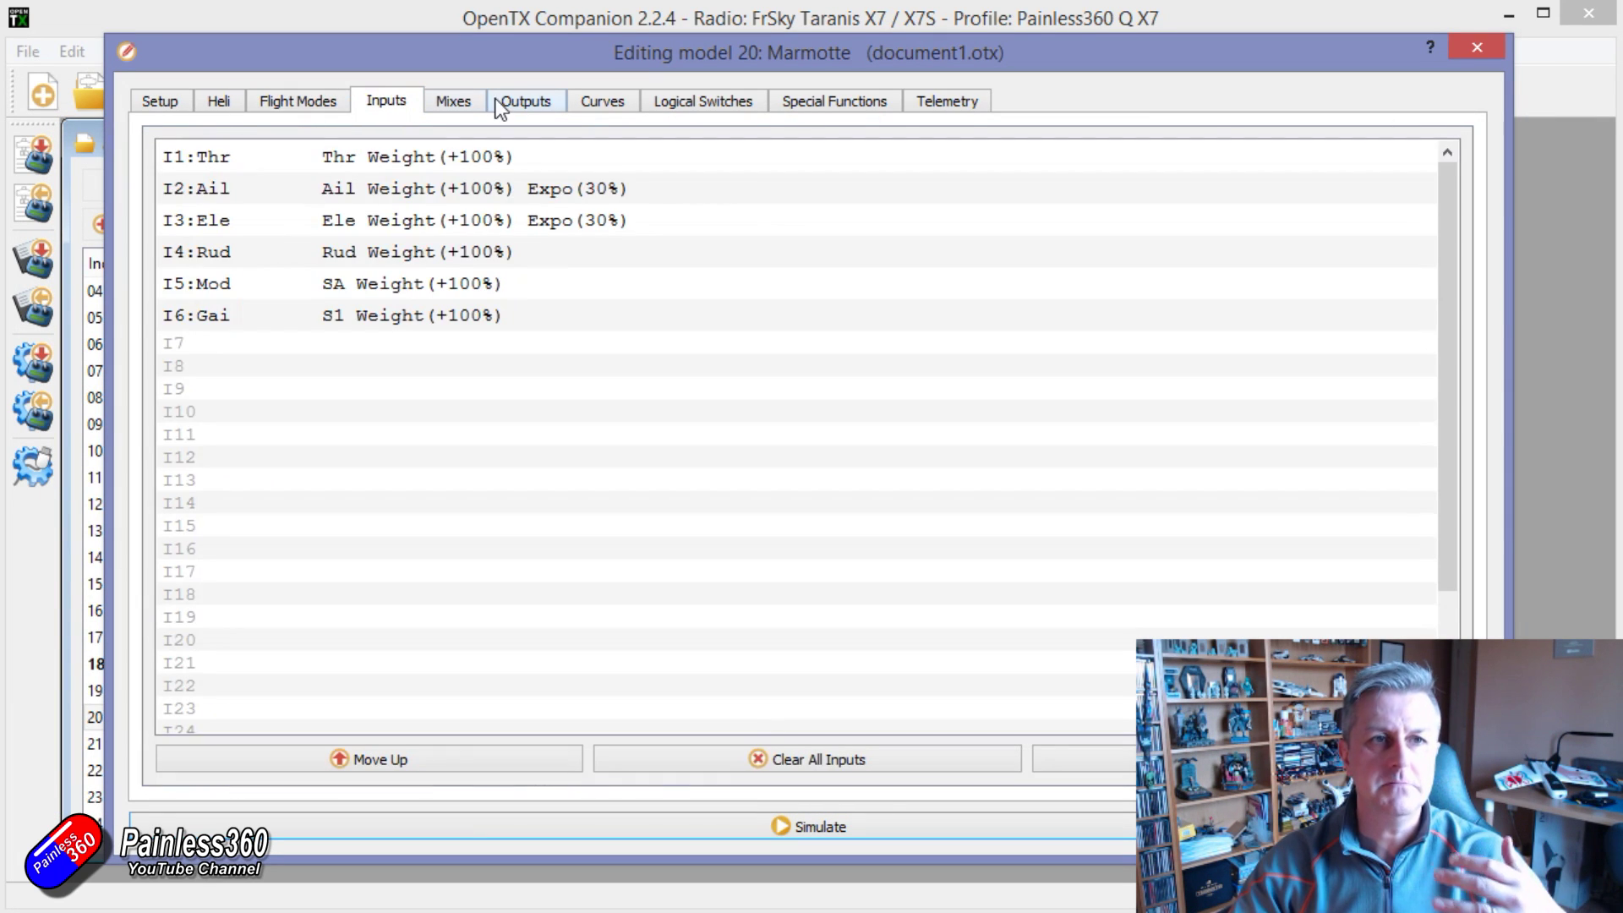
click(460, 102)
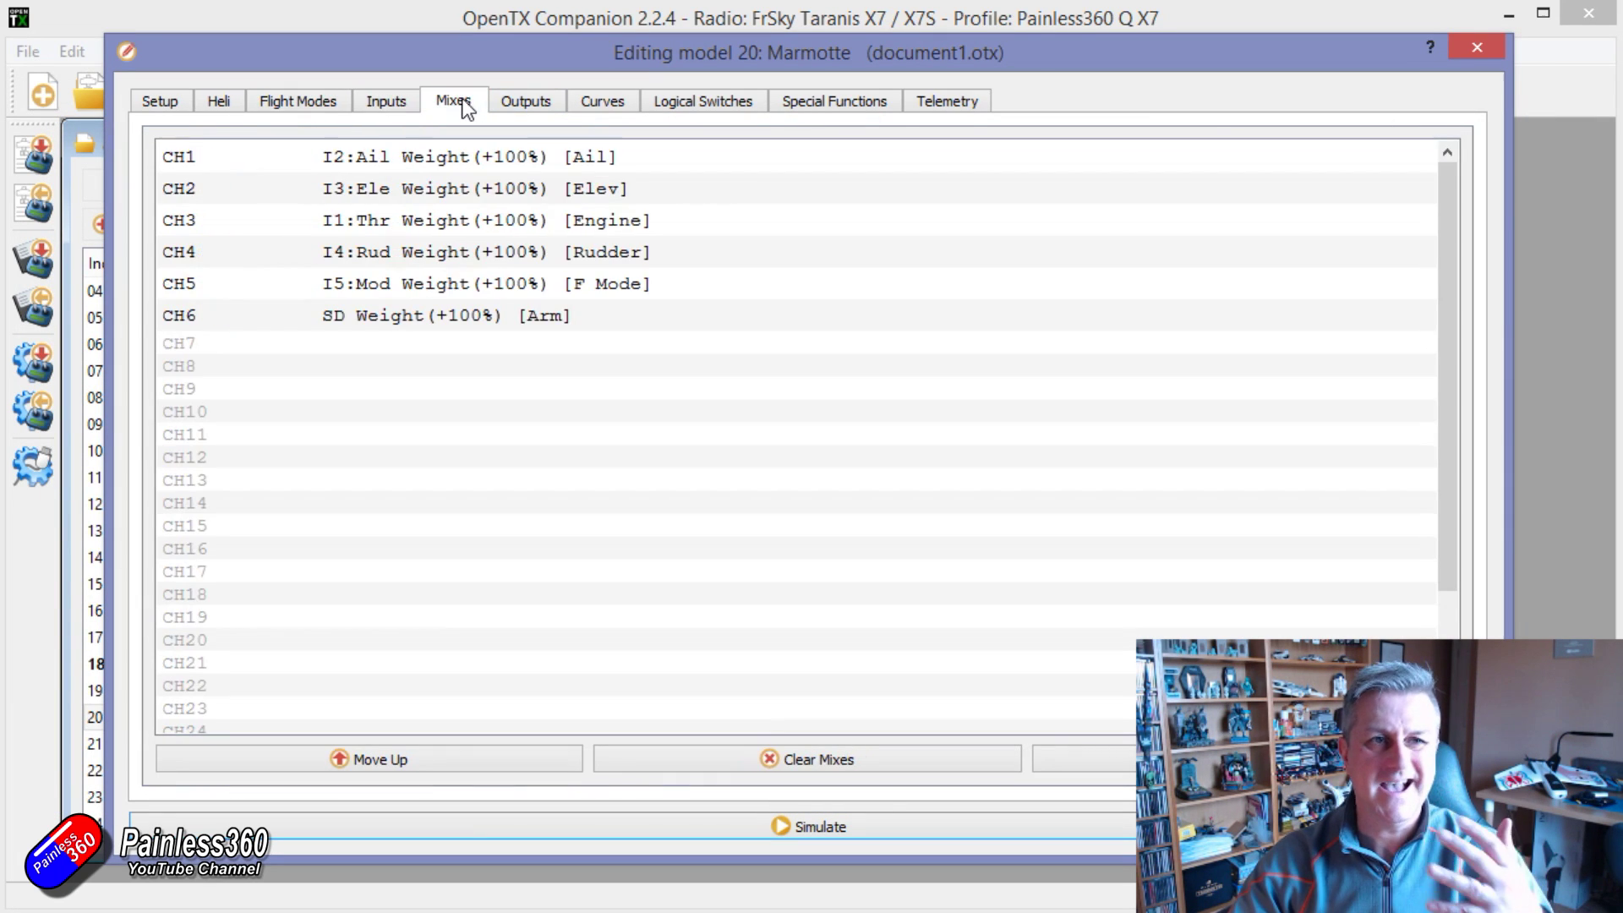
click(541, 100)
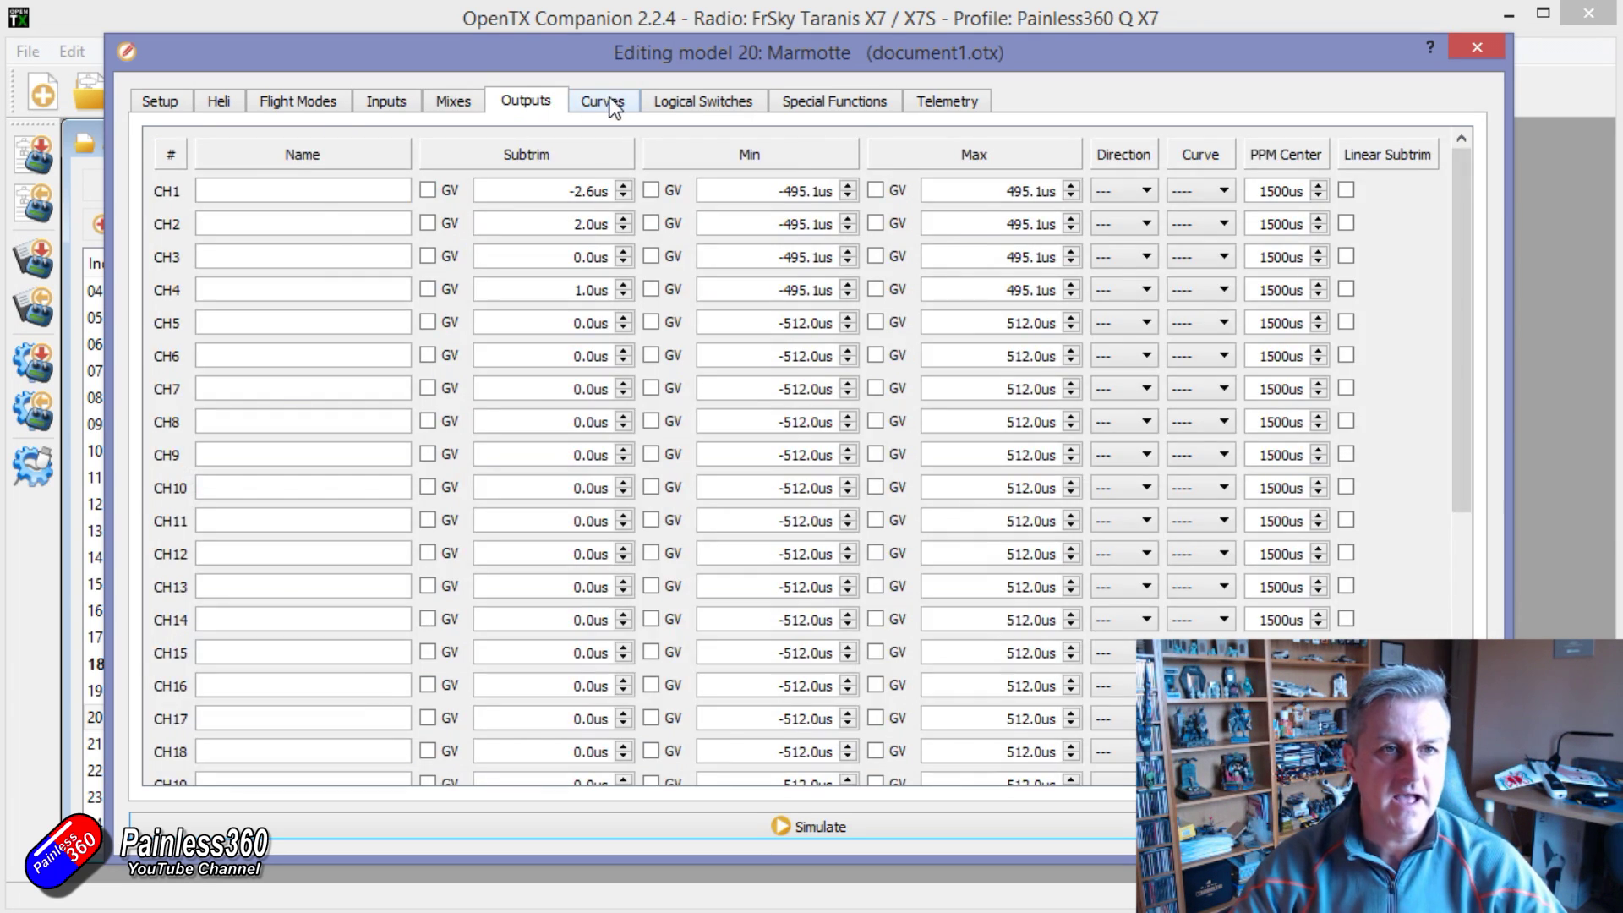
click(601, 102)
click(693, 101)
click(831, 105)
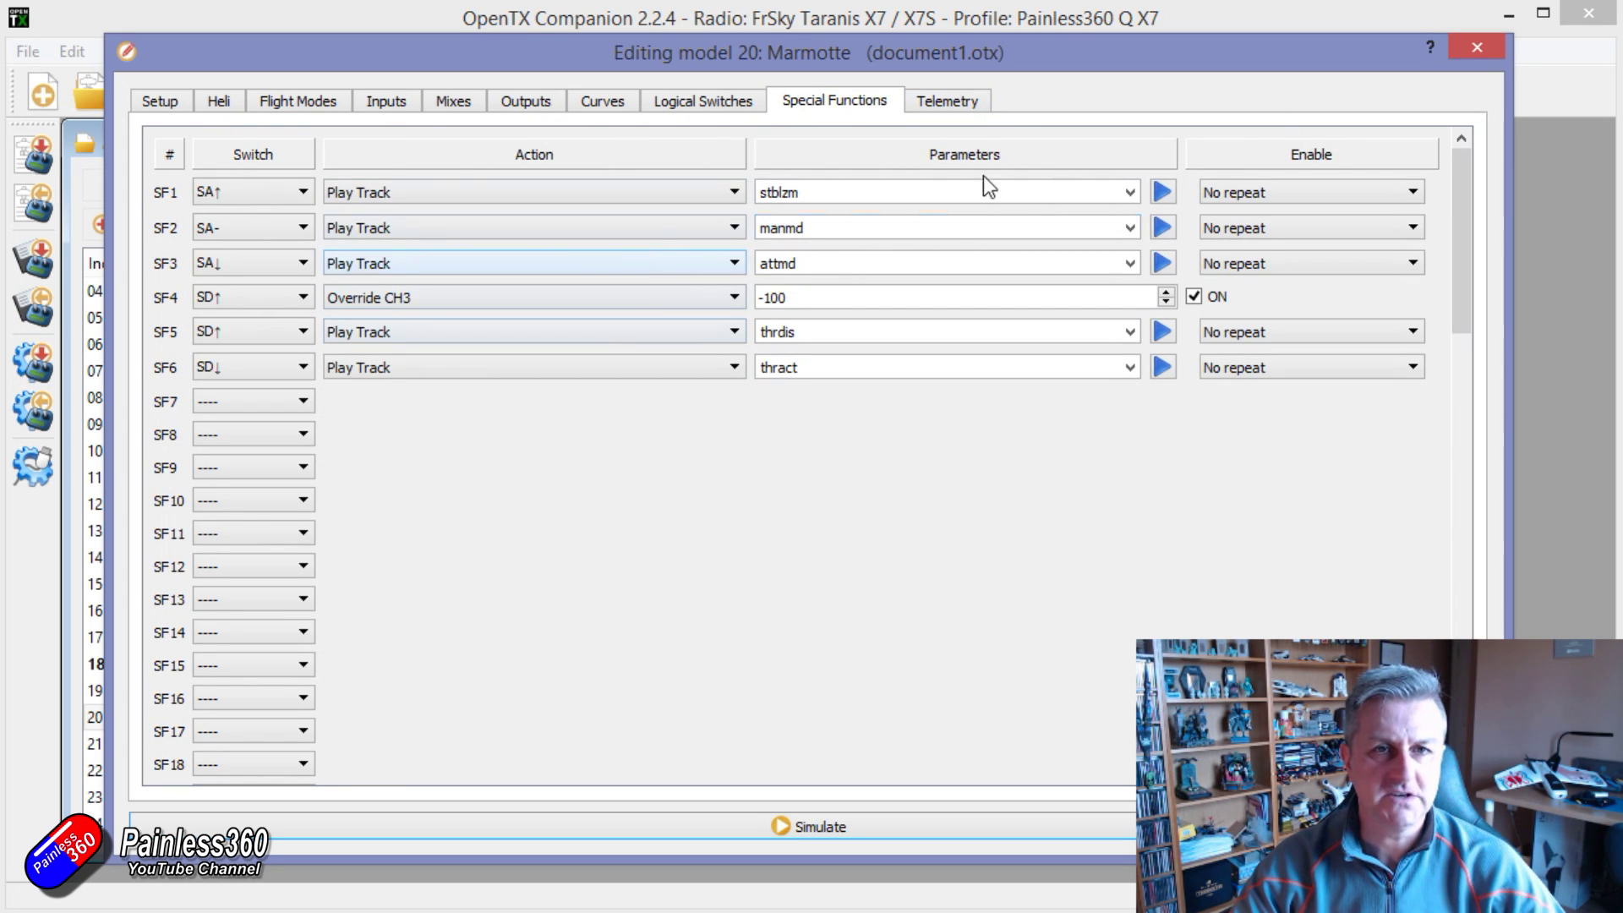
click(1476, 47)
Inspect the radio profile settings and the folder selection for the SD Structure path, and close them without choosing a folder.
click(127, 51)
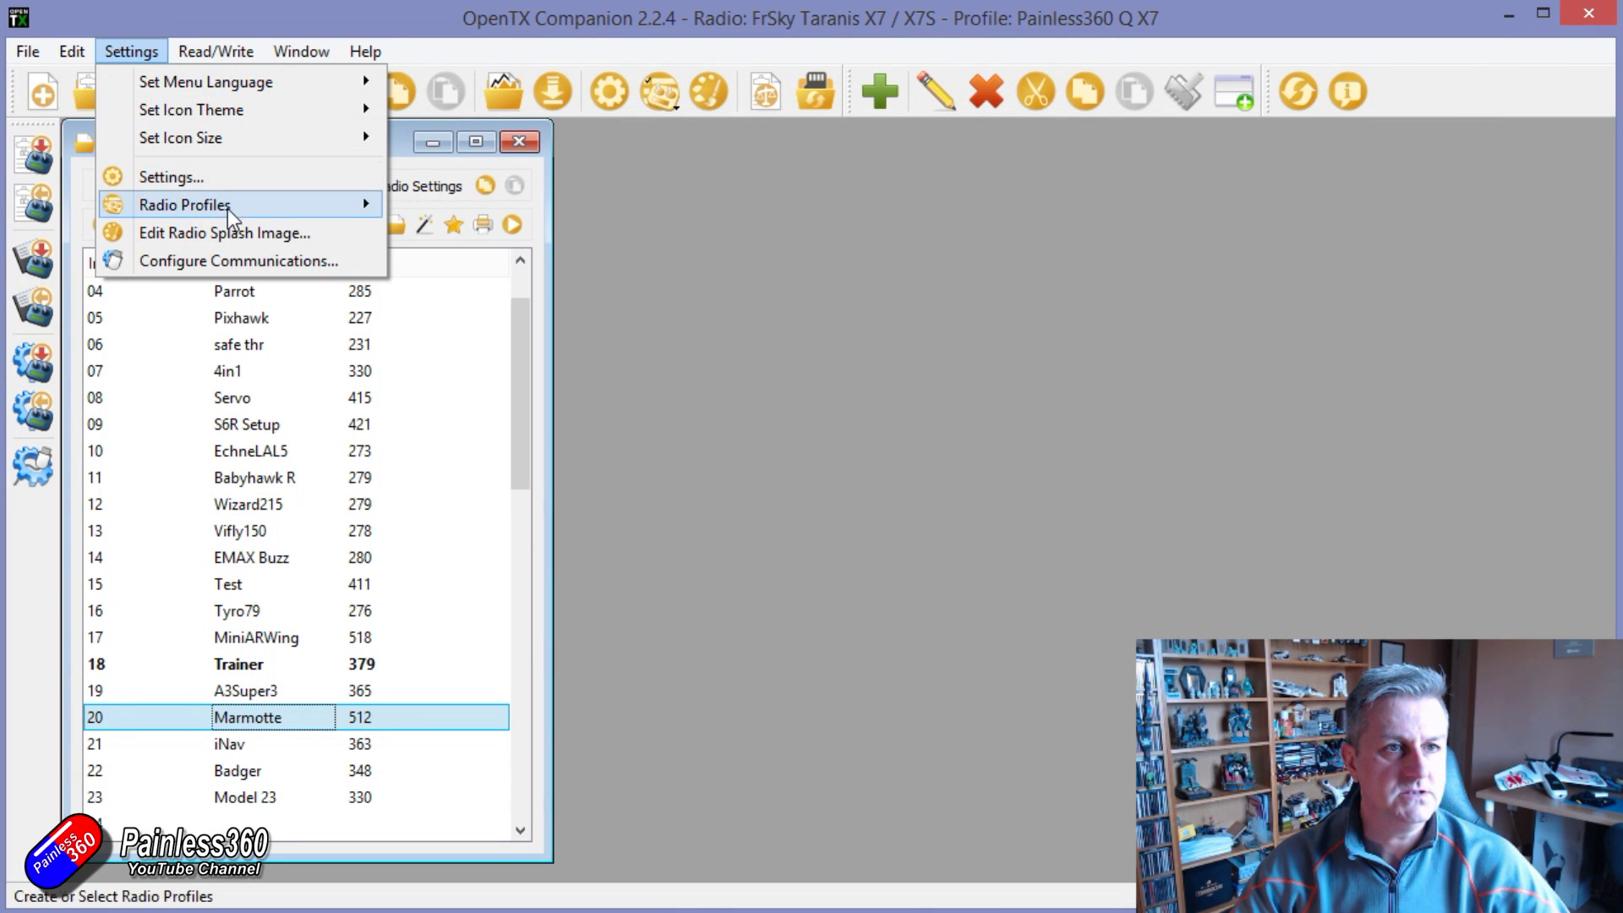
click(221, 179)
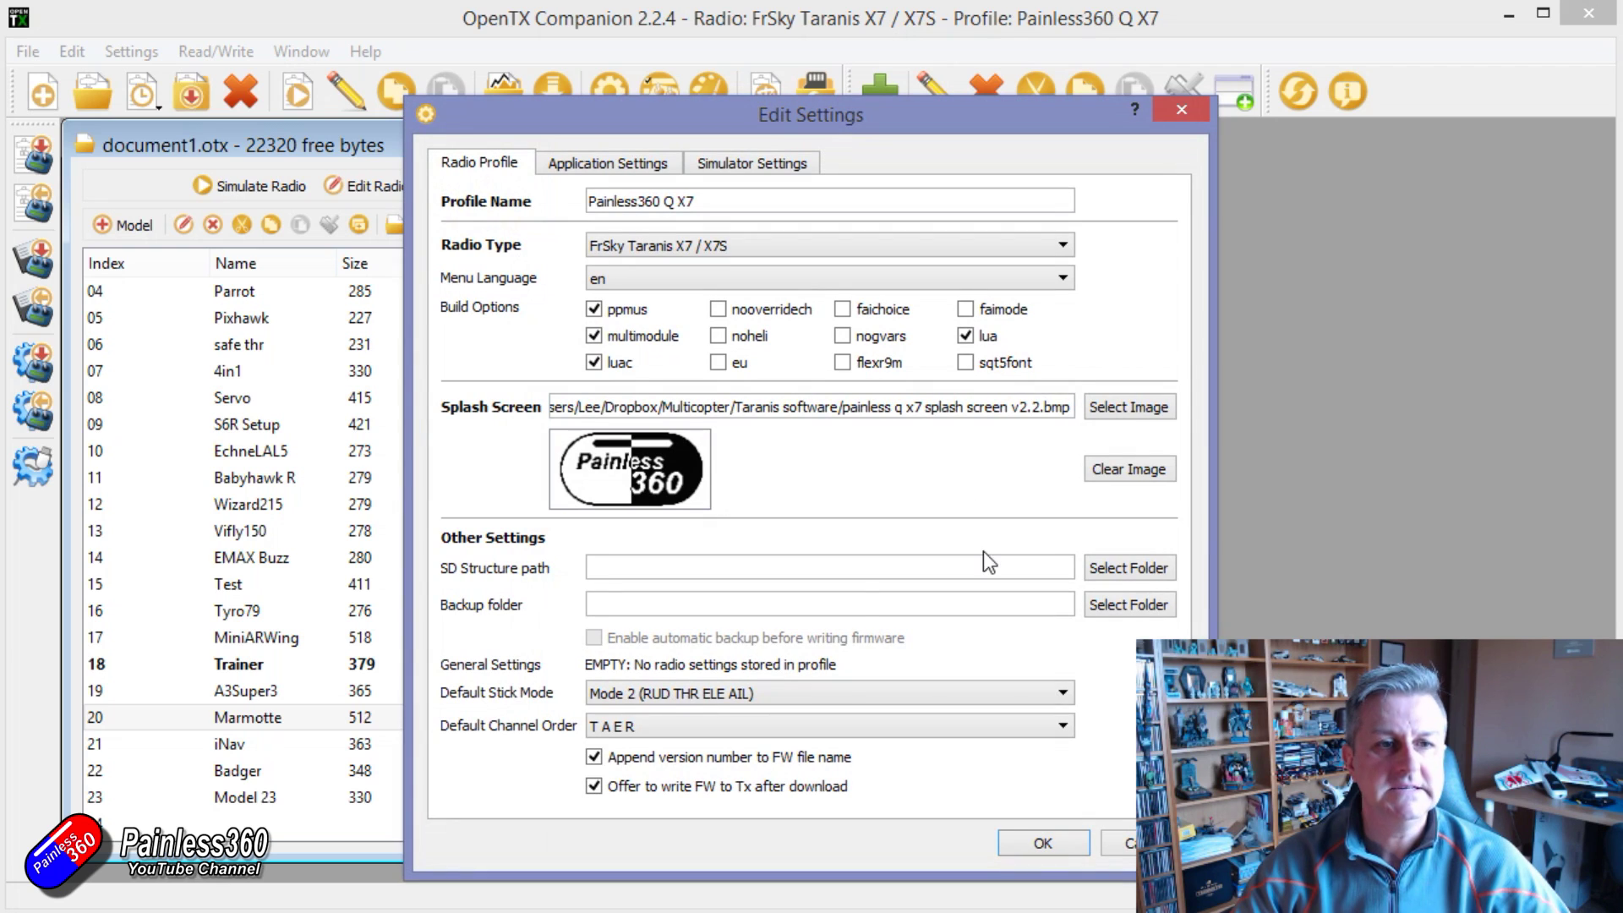
click(624, 565)
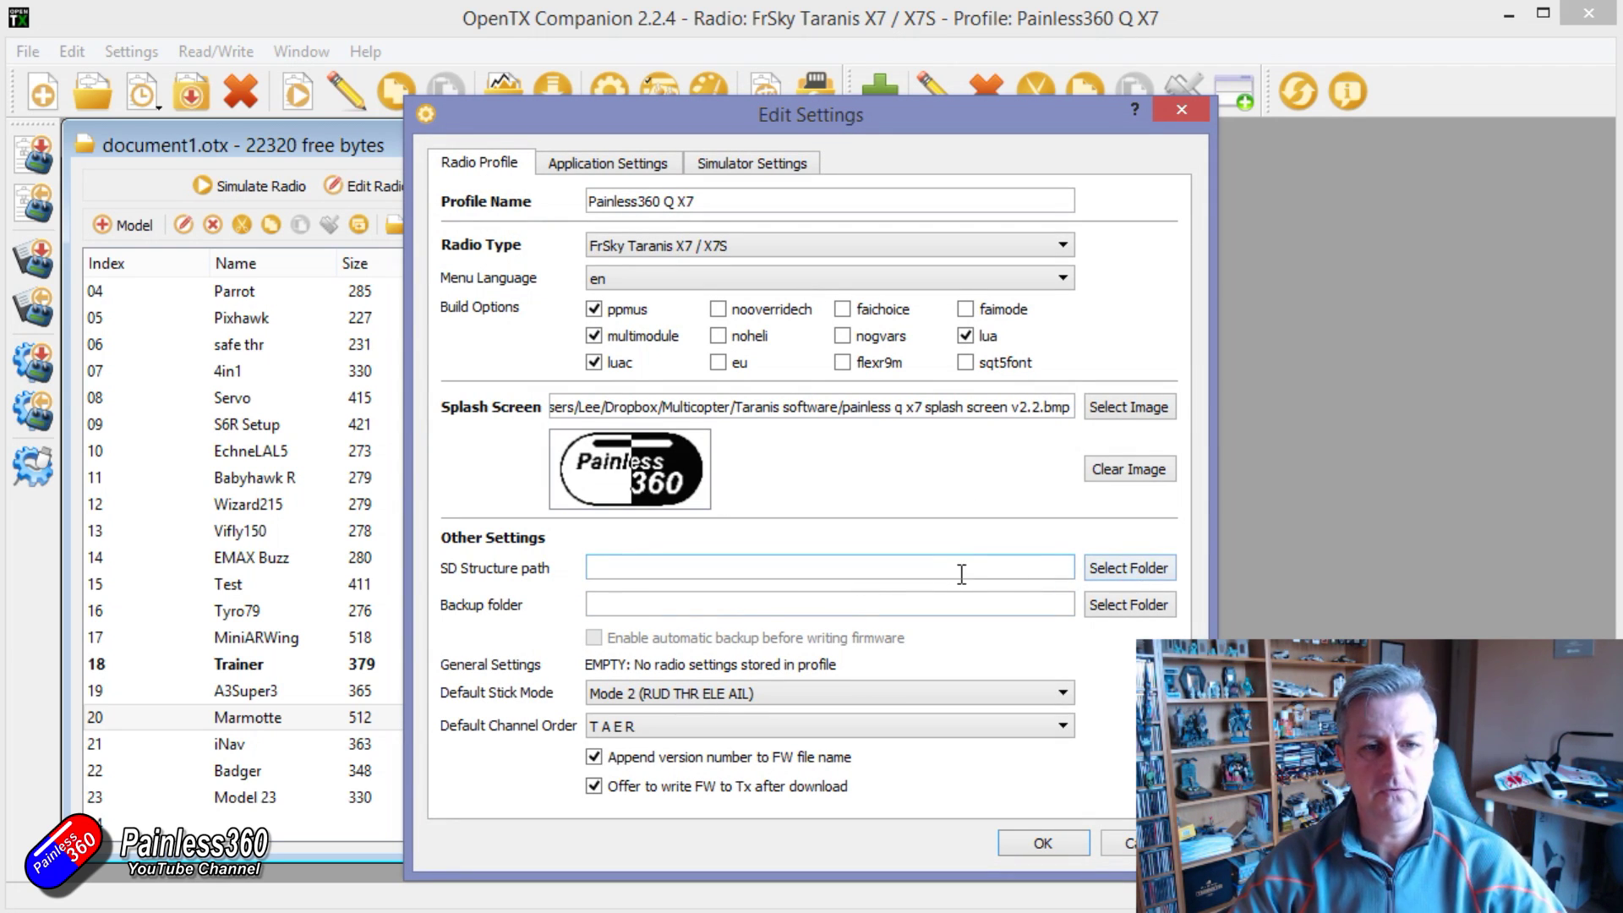
click(1098, 562)
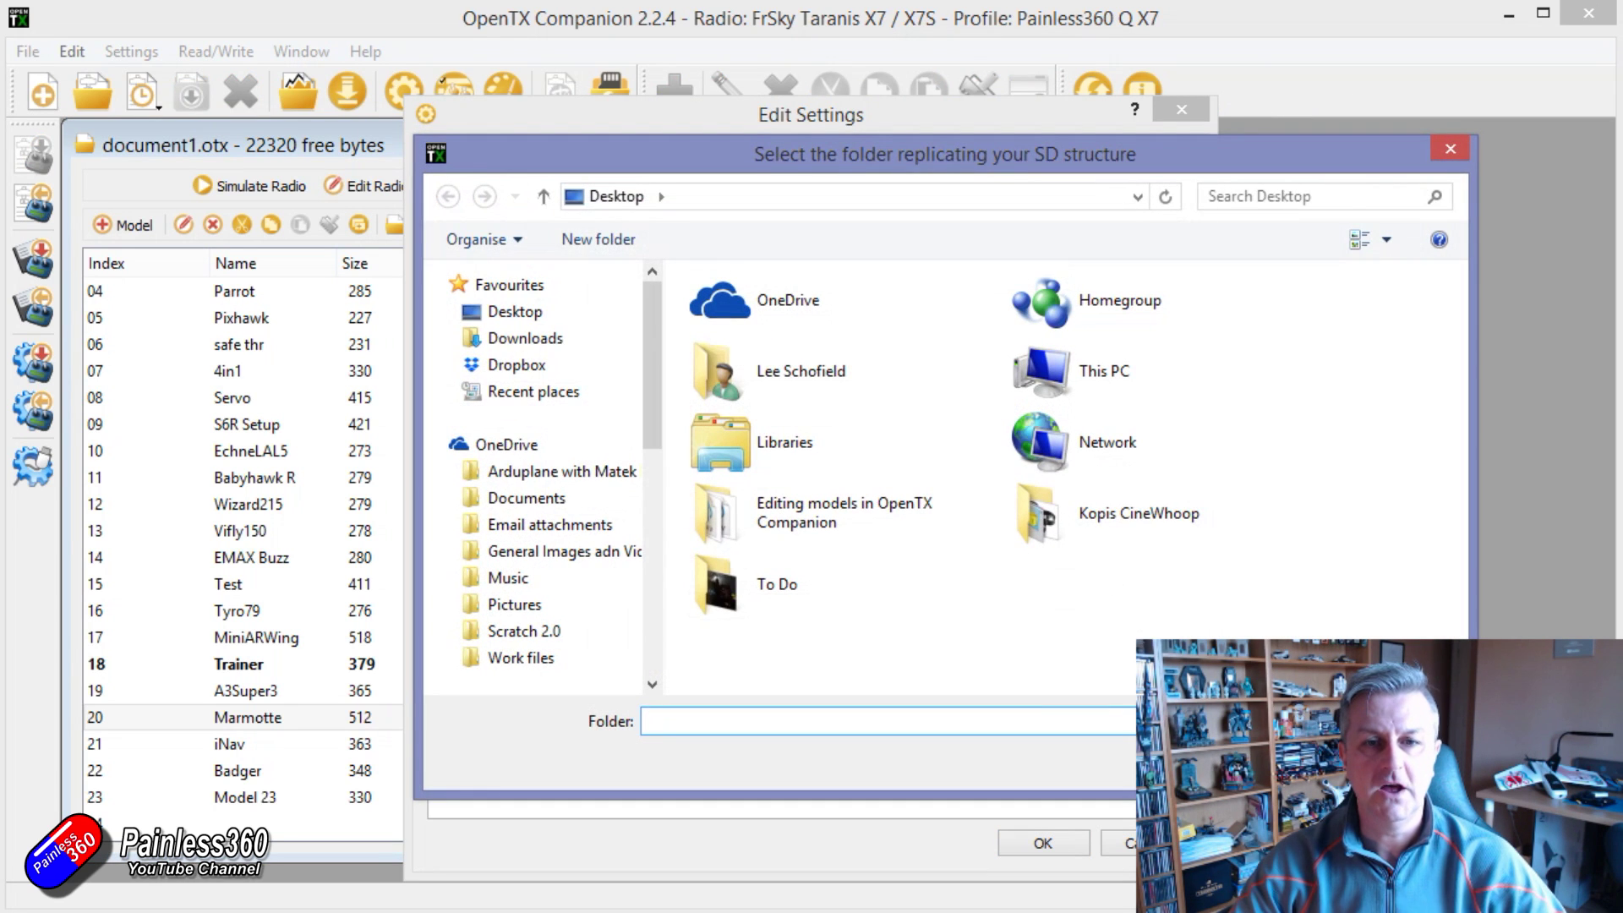
key(Escape)
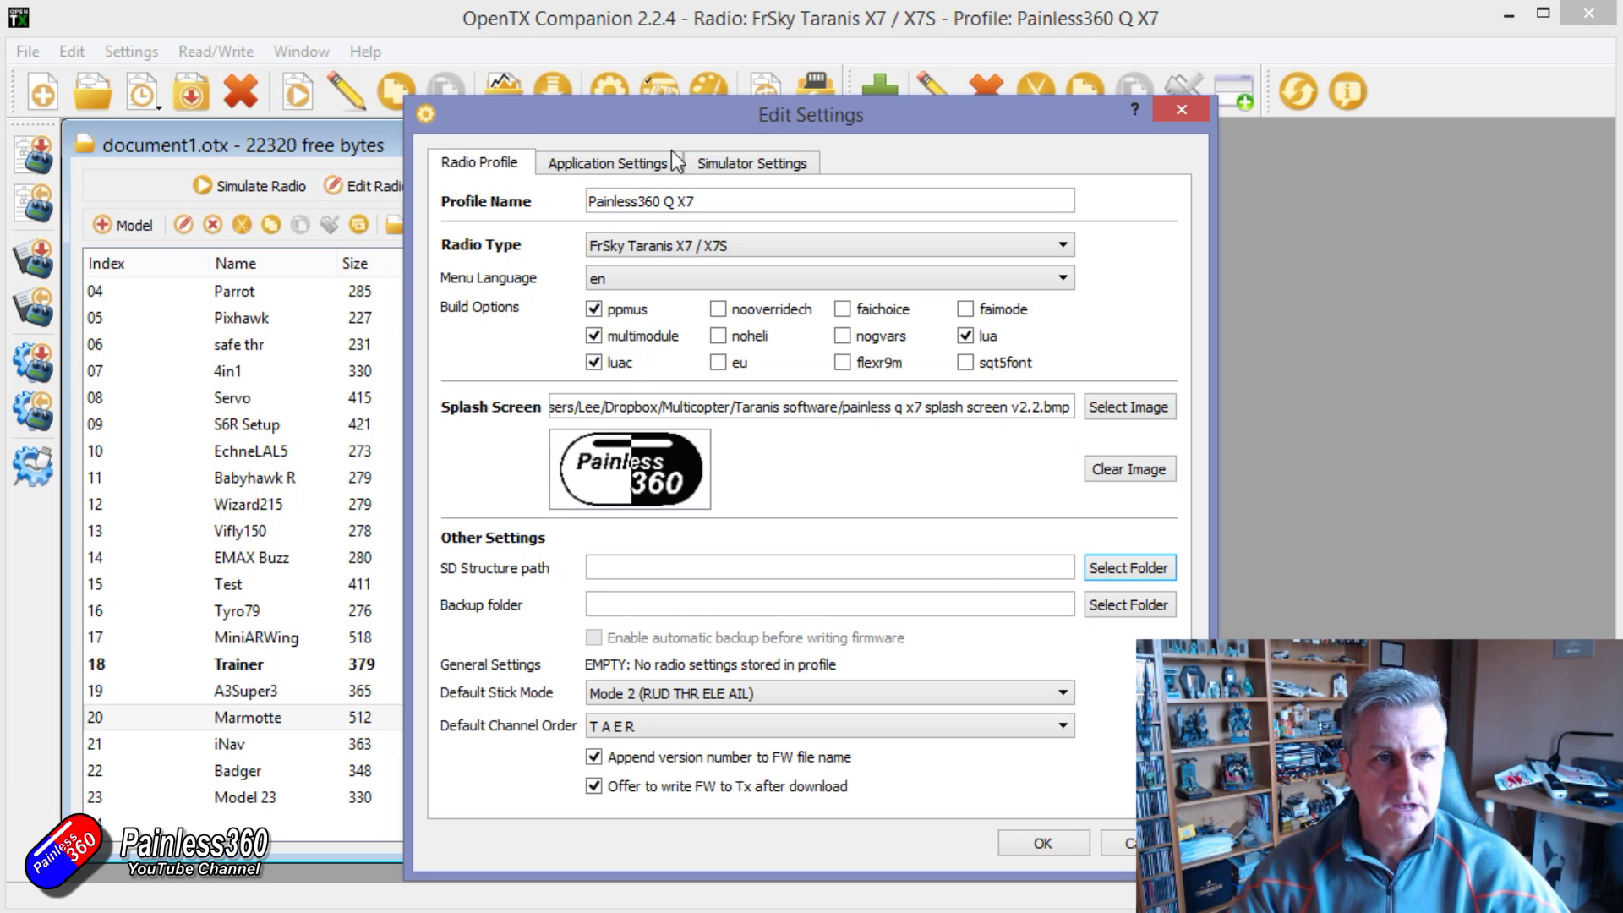
click(1181, 110)
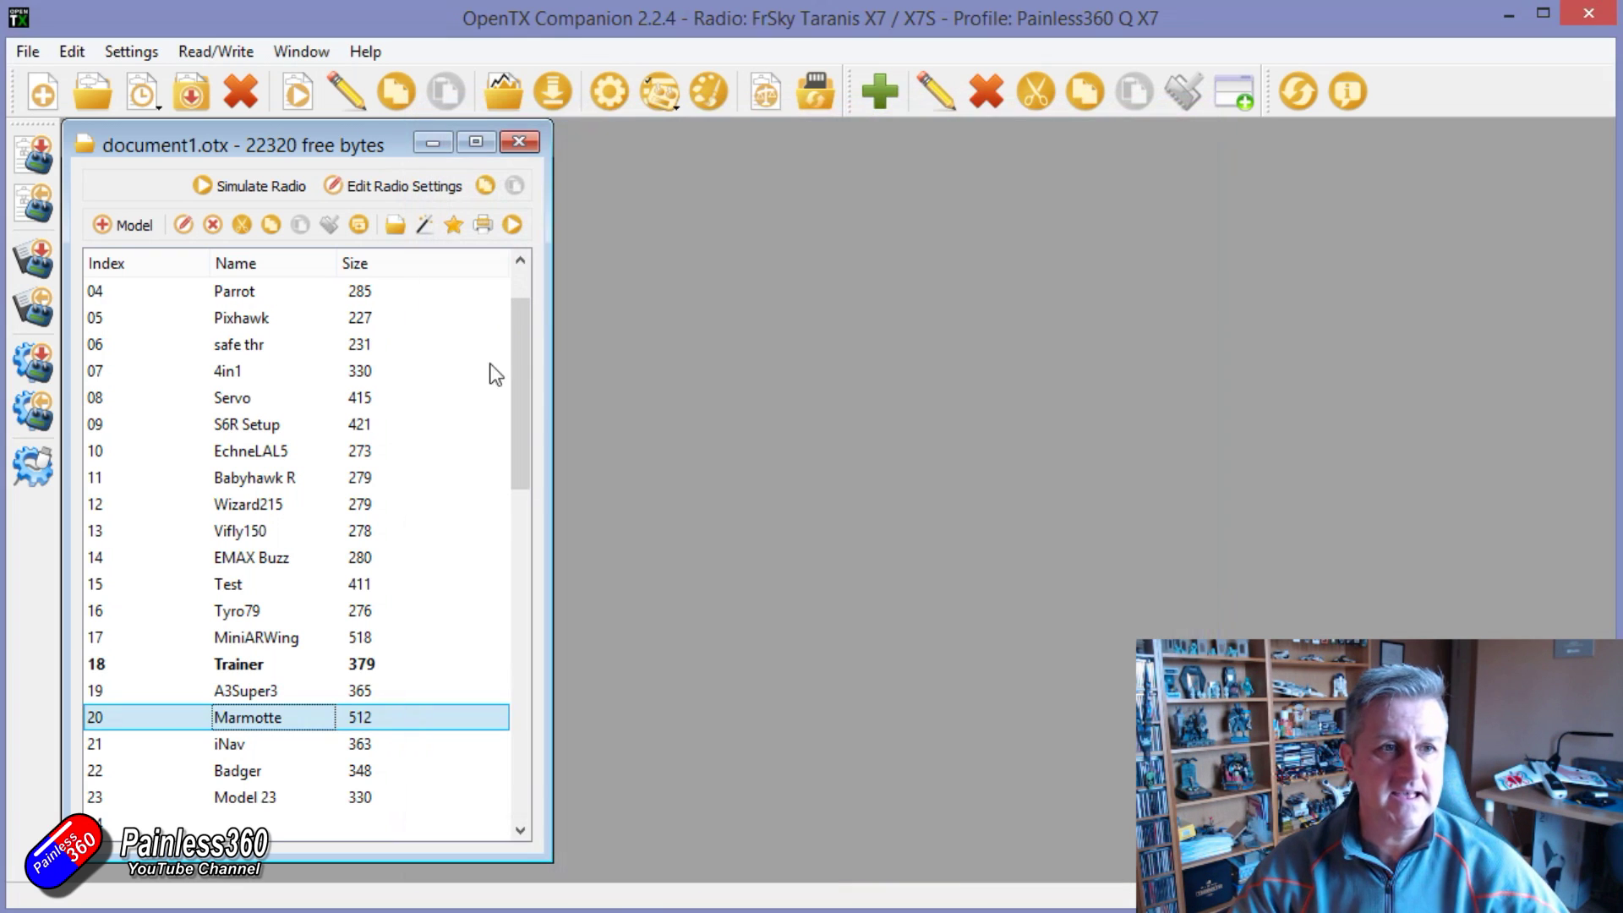
Move the radio's model list aside and create a new models and settings file.
scroll(342, 341, up, 1)
scroll(298, 306, down, 2)
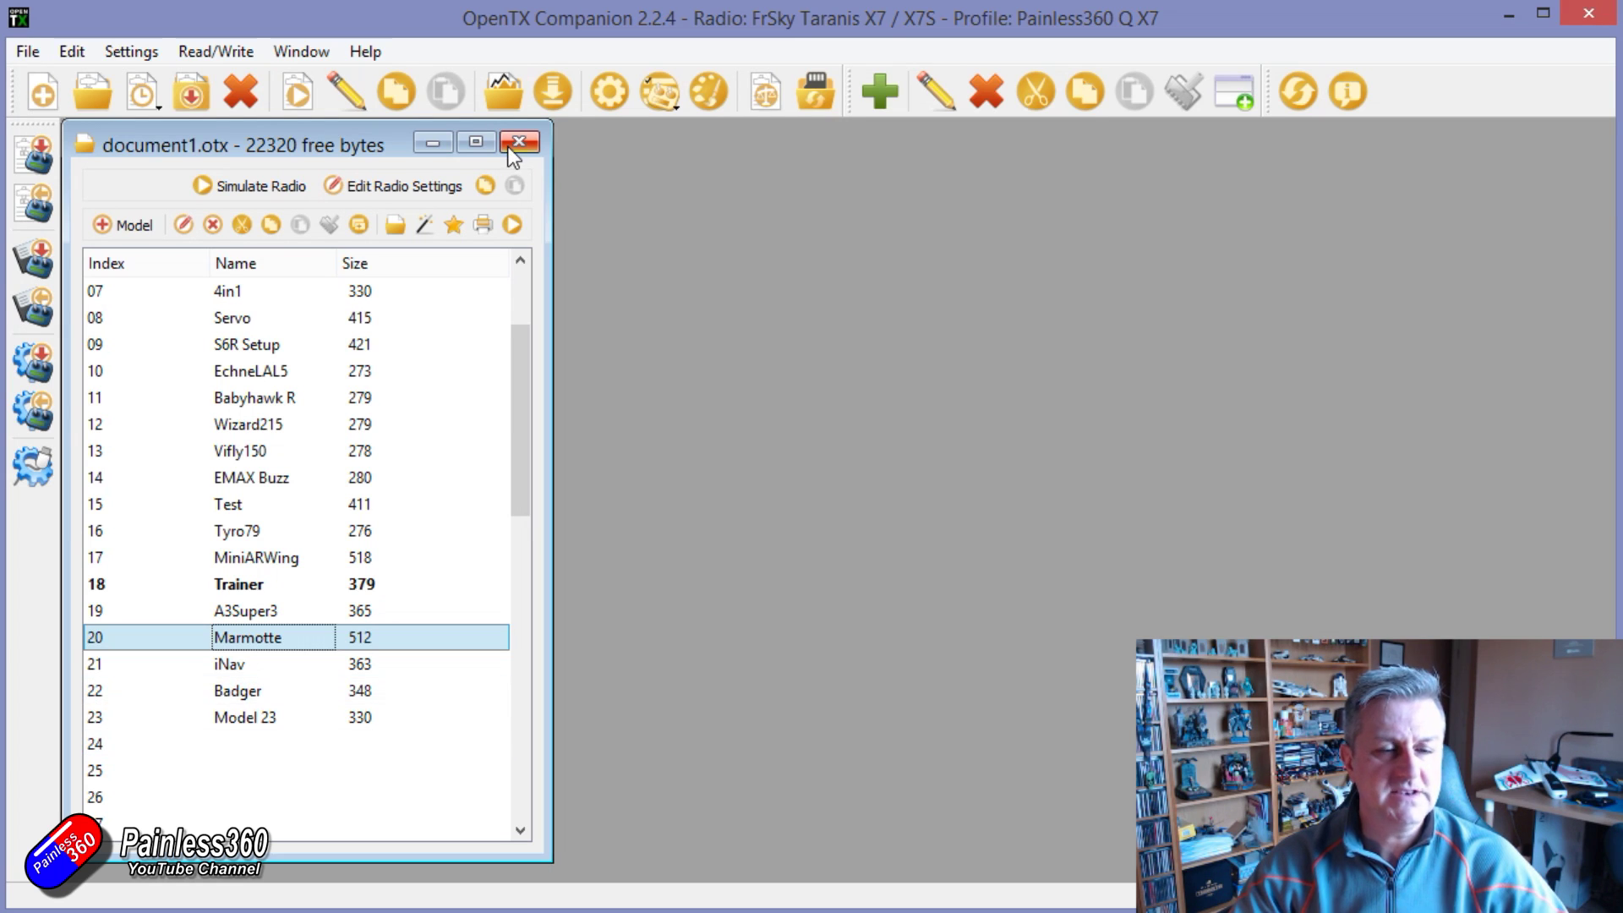
scroll(380, 592, up, 2)
scroll(378, 585, up, 1)
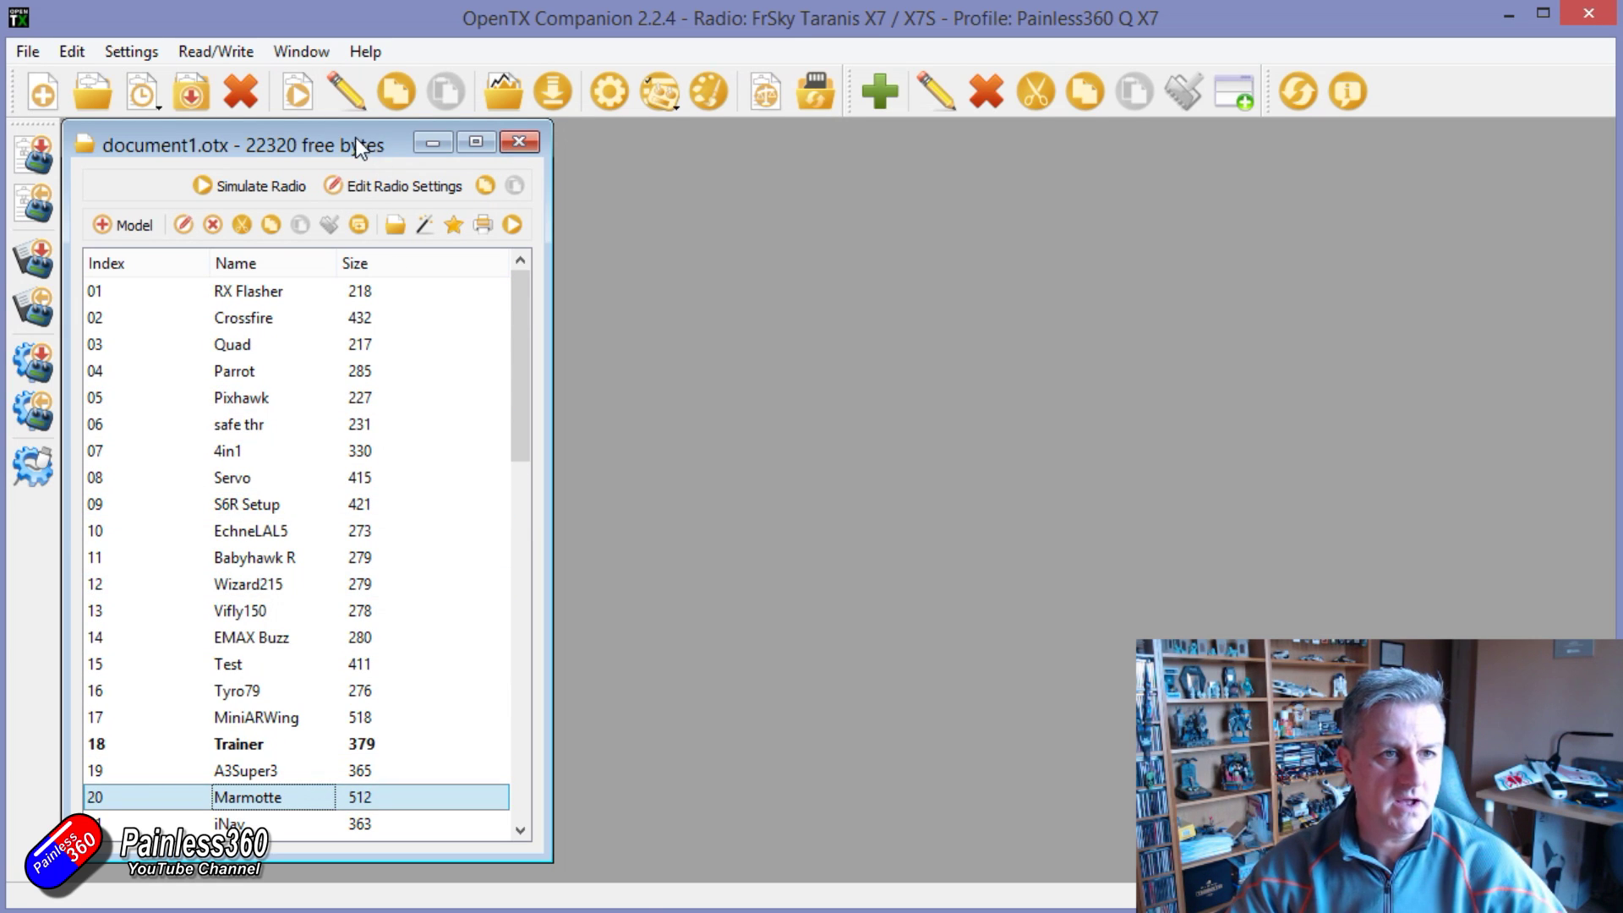
drag(348, 140, 1343, 147)
click(25, 52)
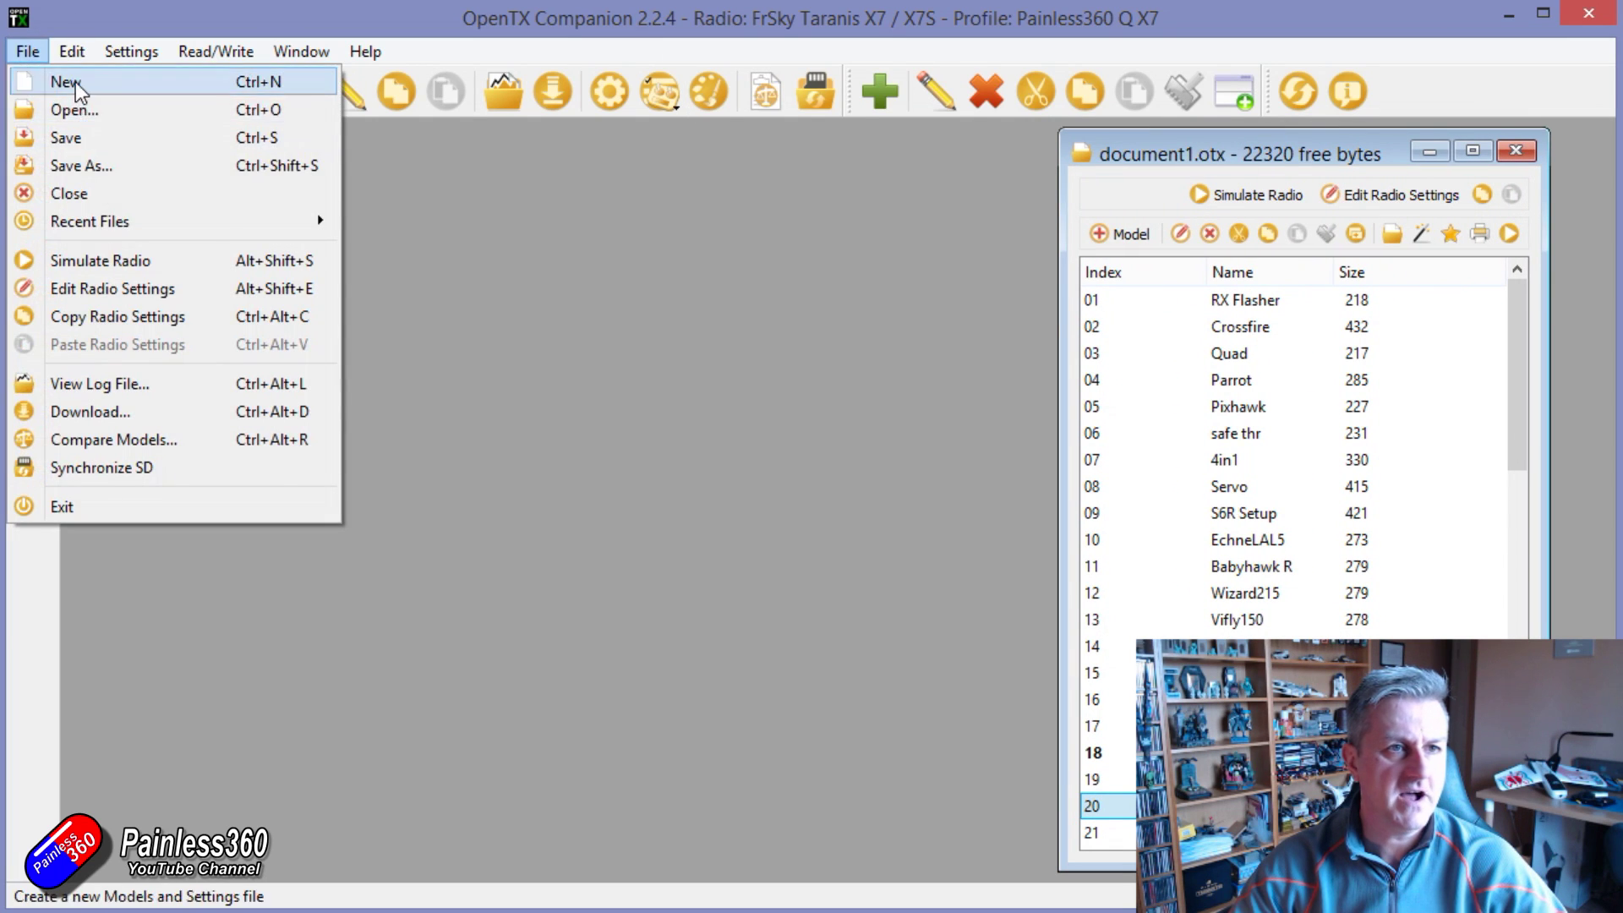
click(54, 80)
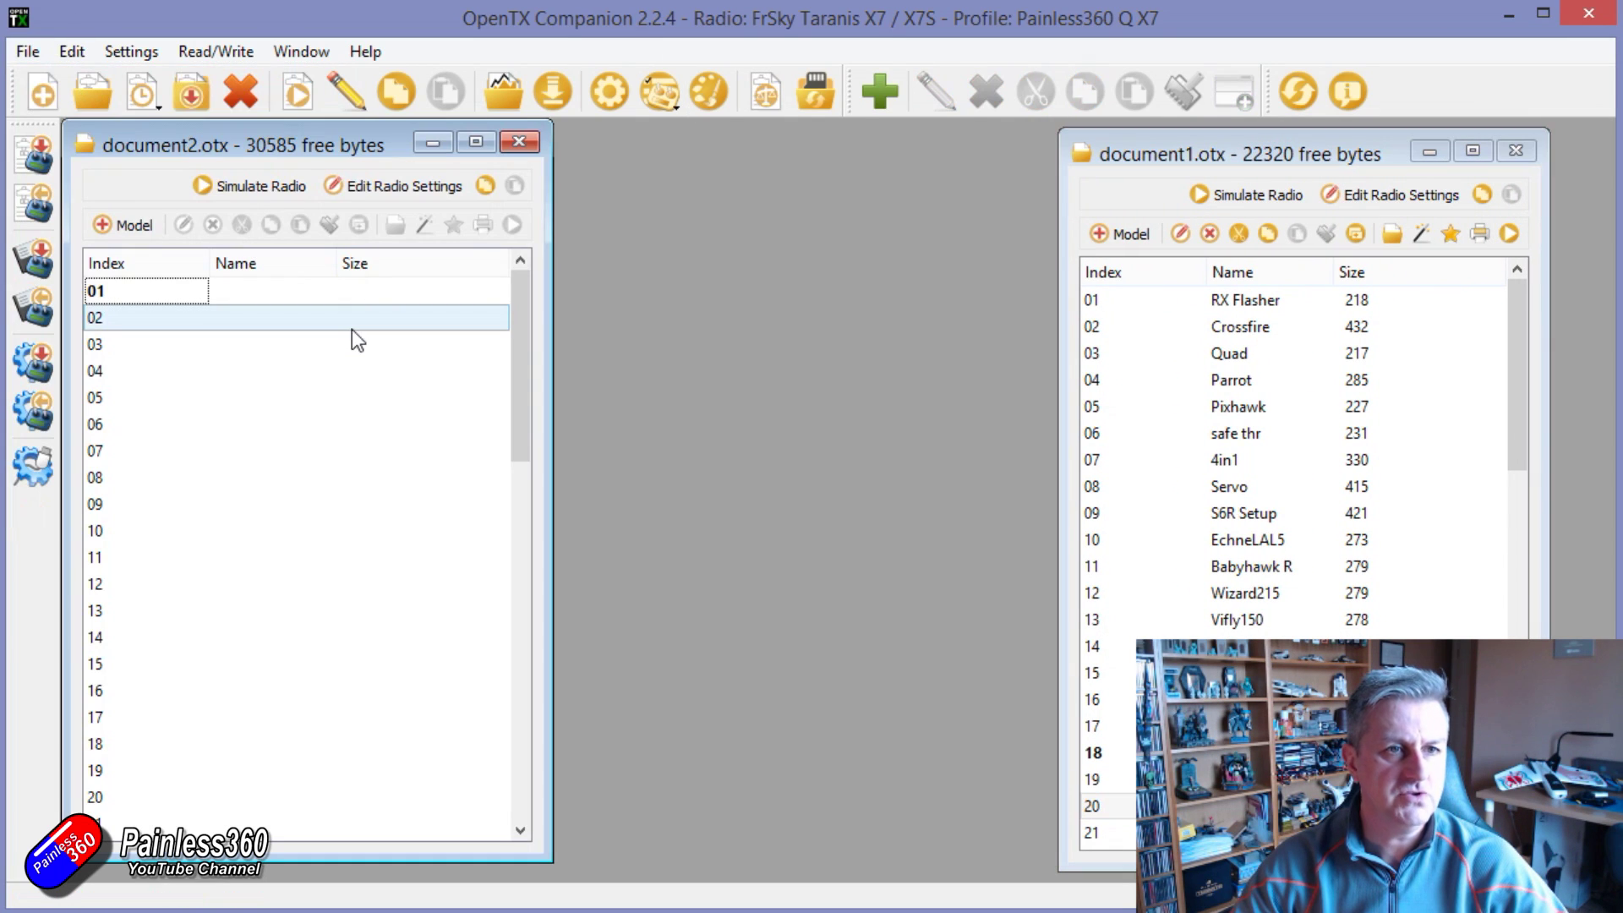
Create a plane model named Quad in slot 01 of the new file with the Model Wizard, and check its setup page.
double_click(139, 291)
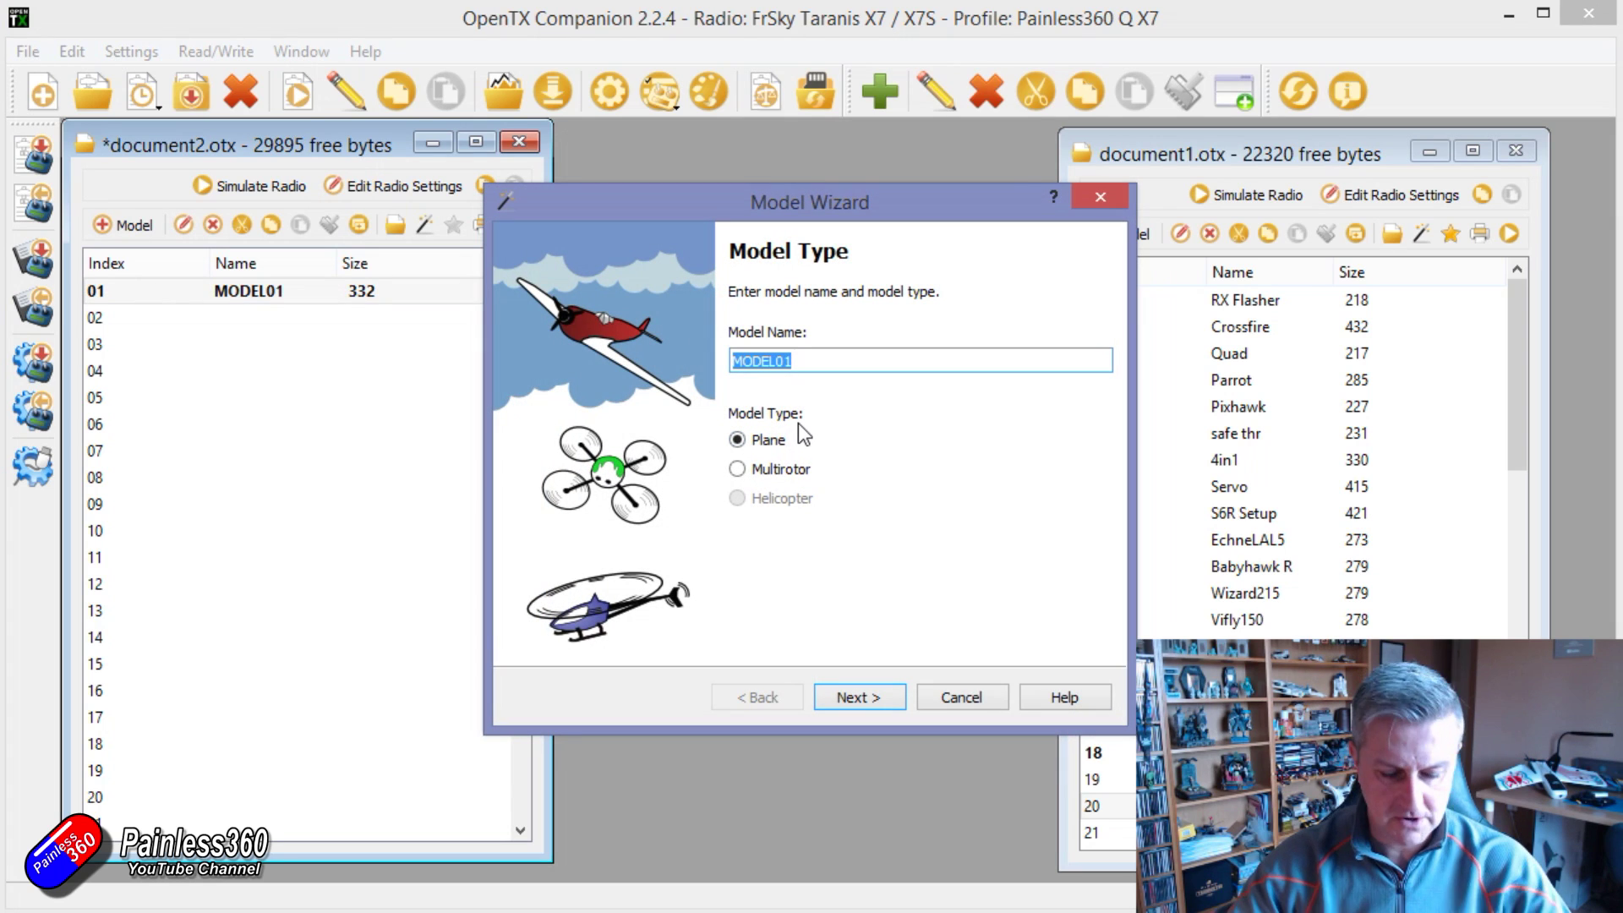
text(Qx7)
key(Return)
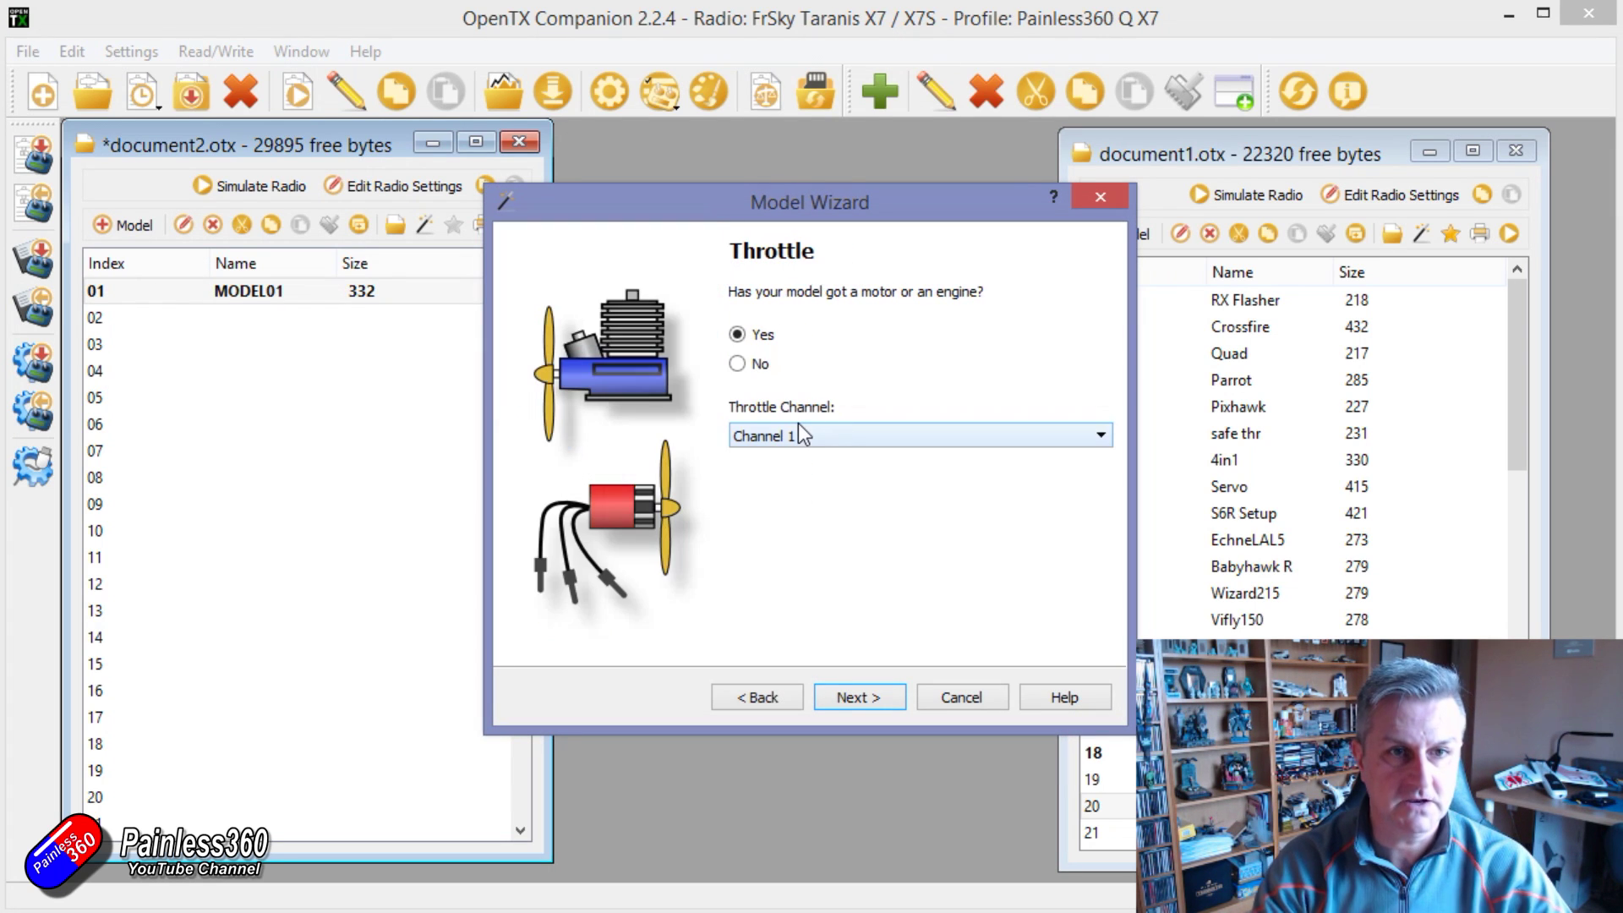
click(864, 697)
click(864, 693)
click(864, 693)
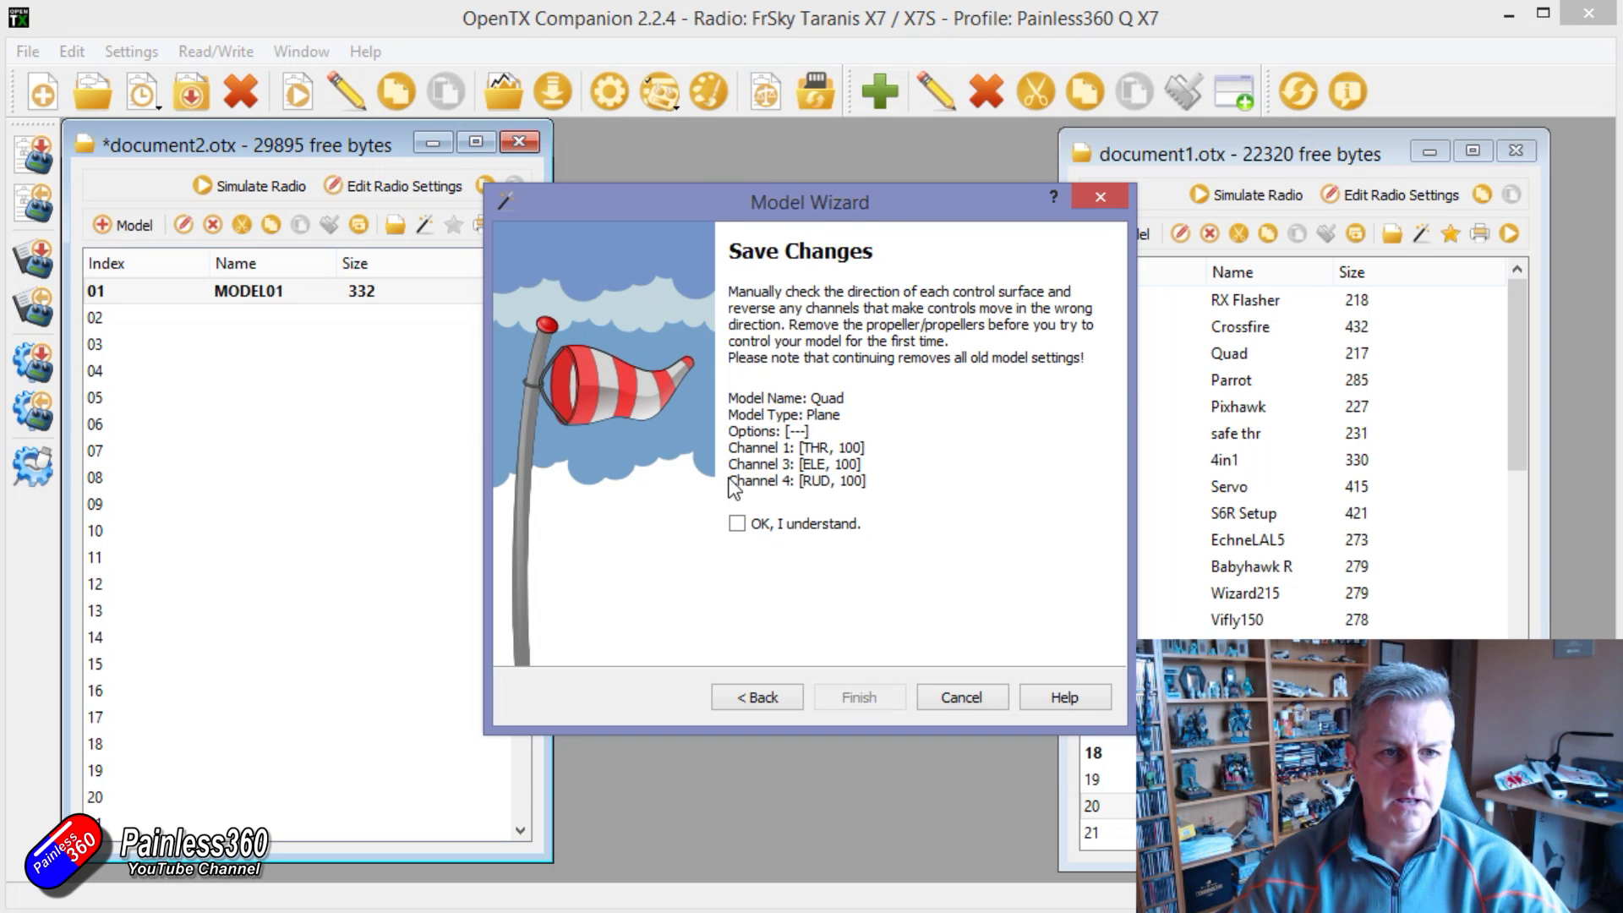
click(738, 525)
click(858, 697)
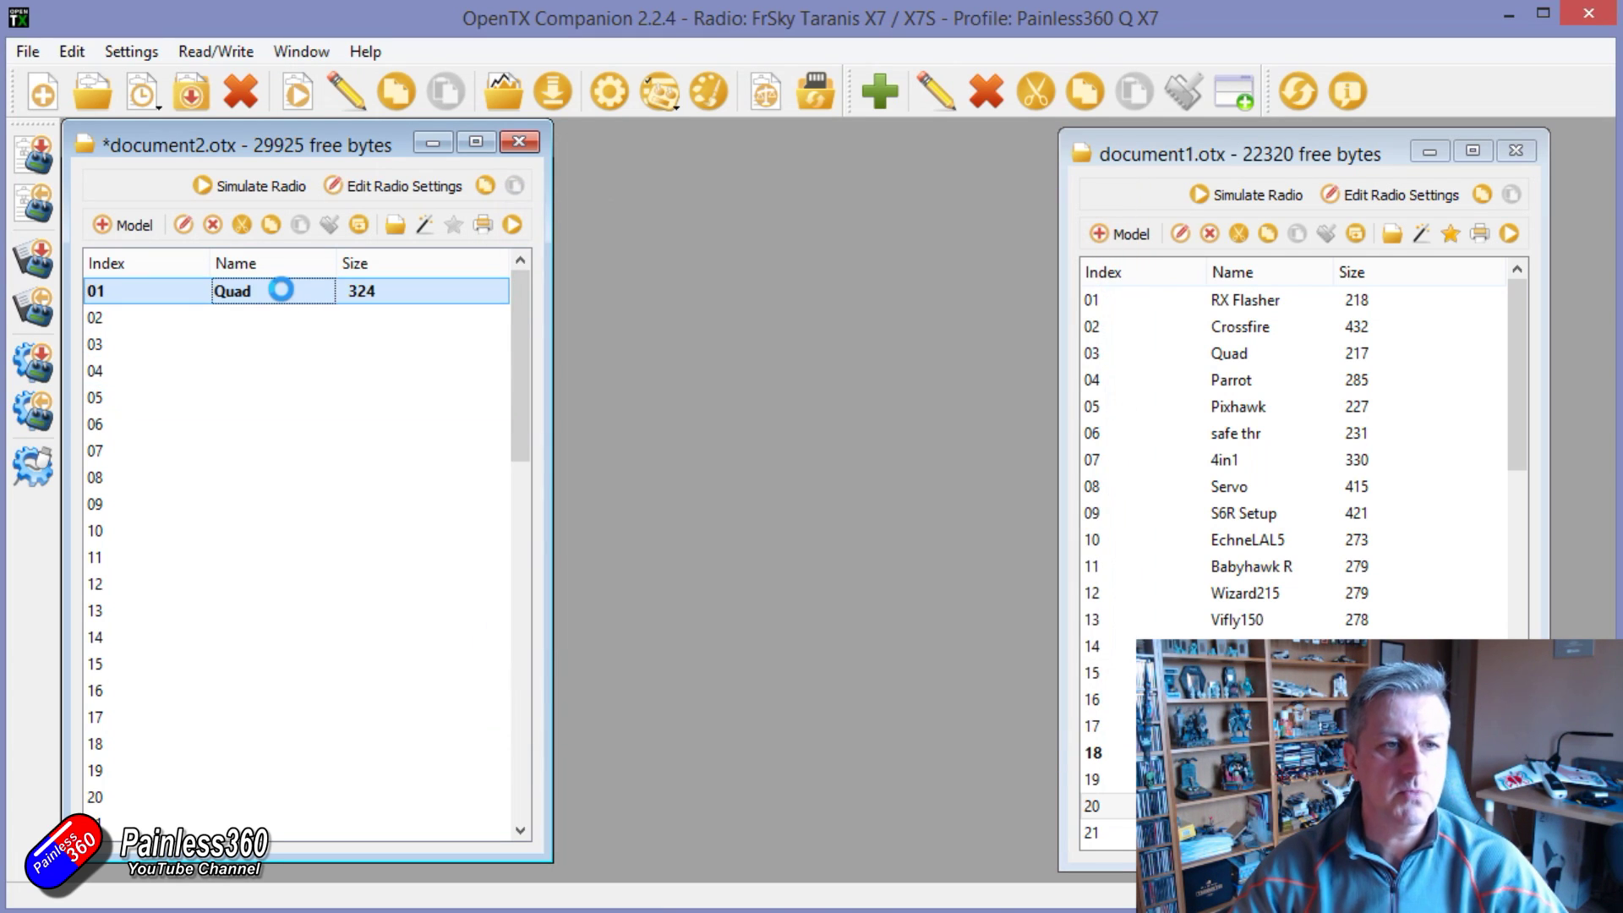
double_click(281, 292)
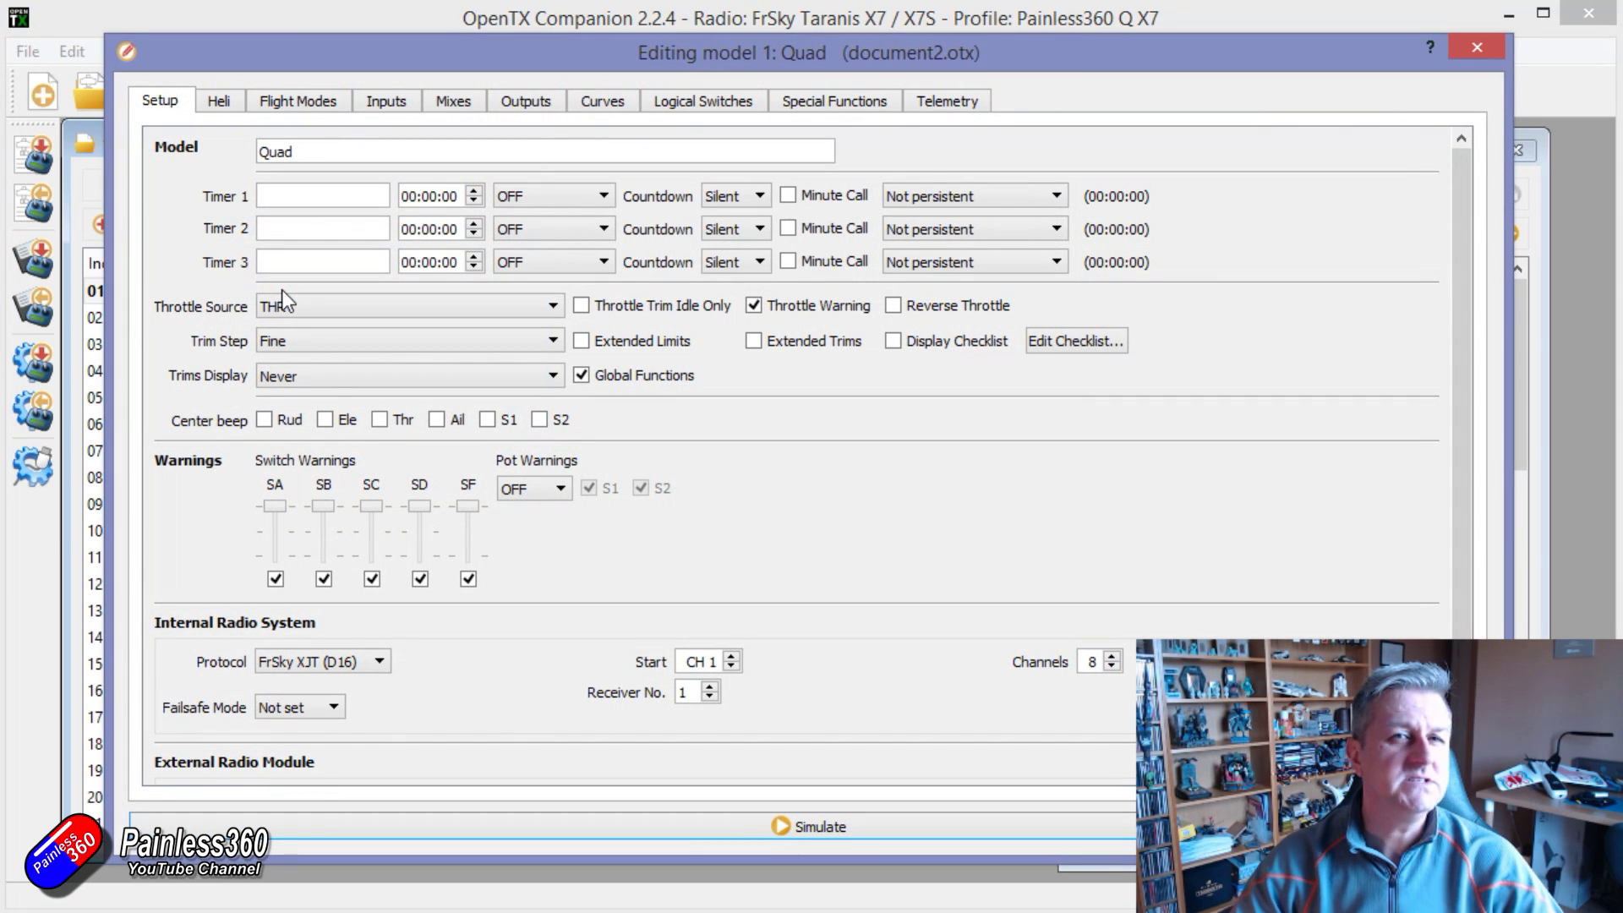
click(1478, 48)
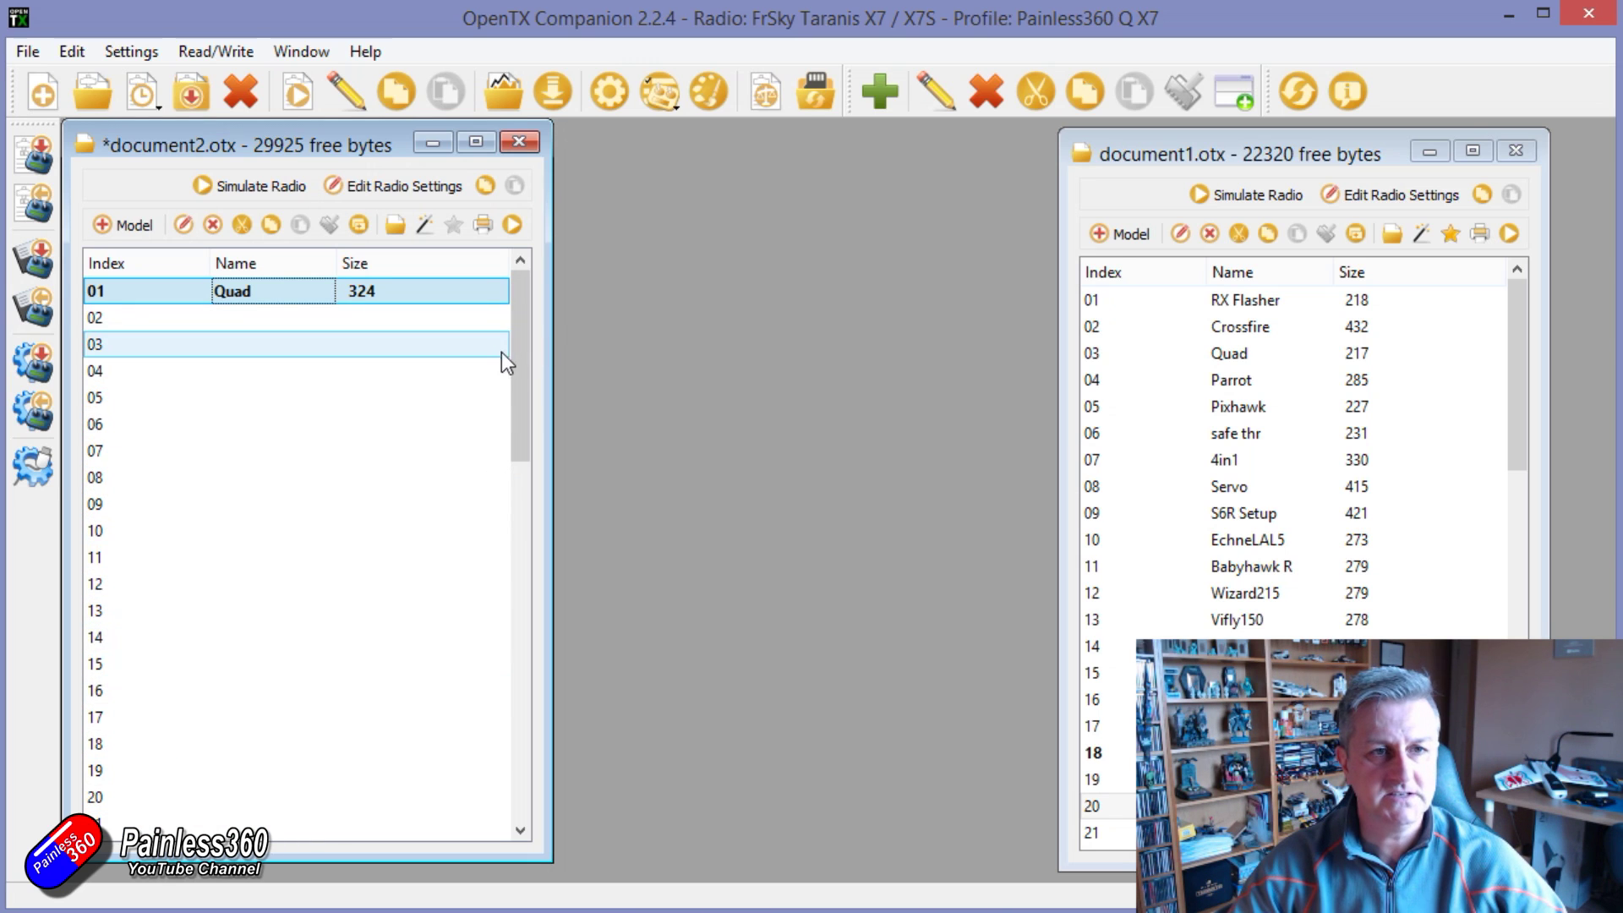
Copy the Quad model from document2.otx into slot 24 of document1.otx.
drag(518, 413, 514, 321)
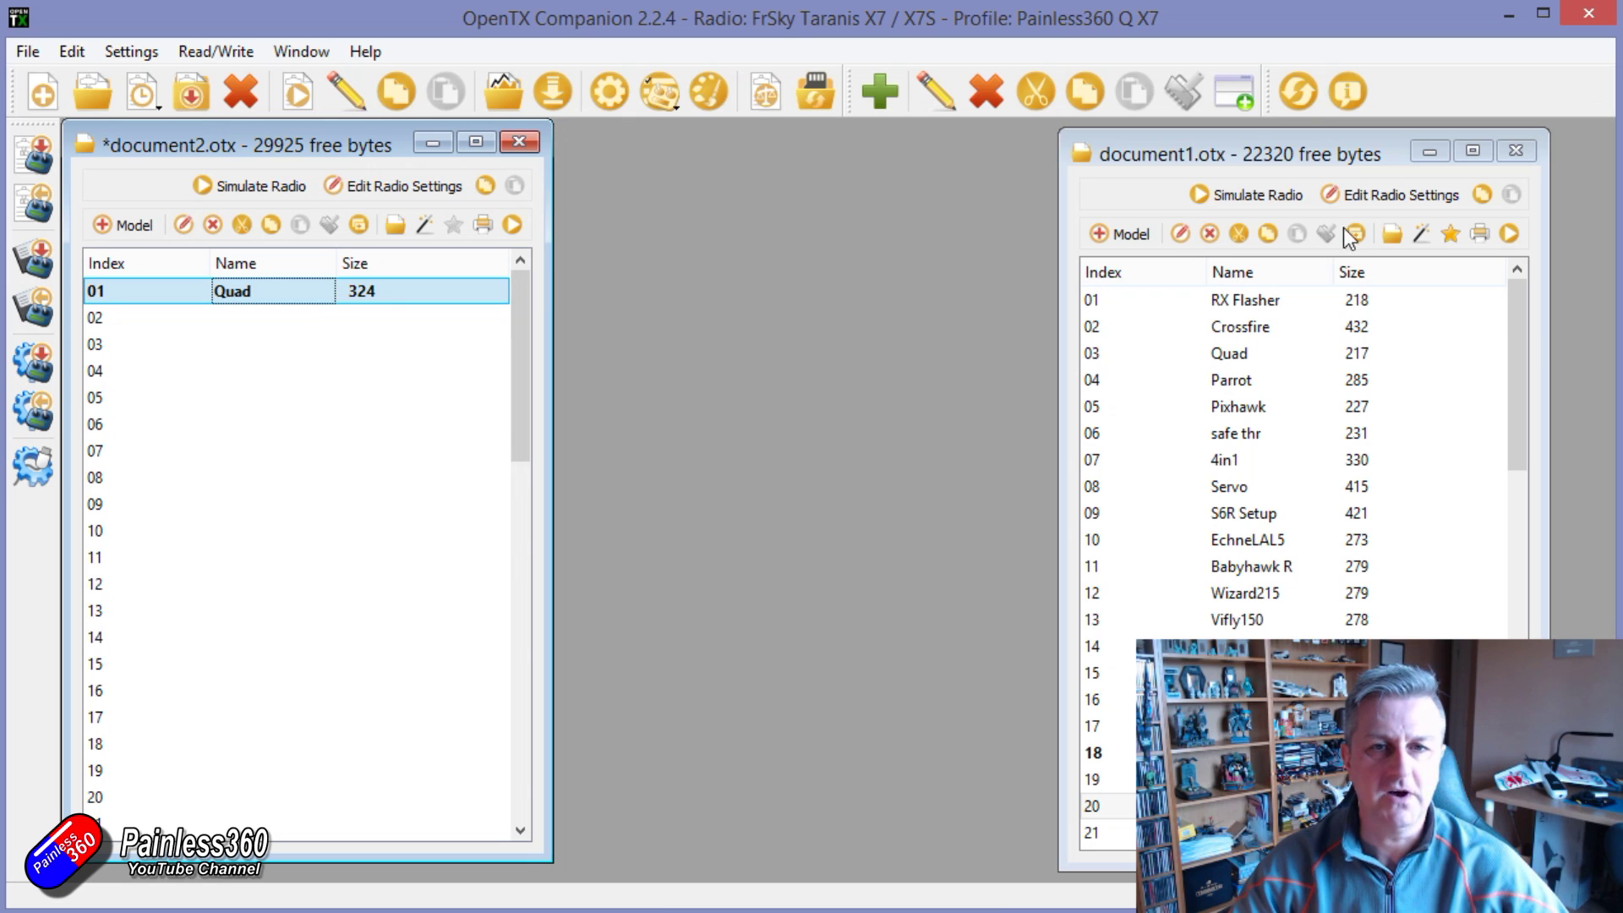
scroll(1408, 362, down, 3)
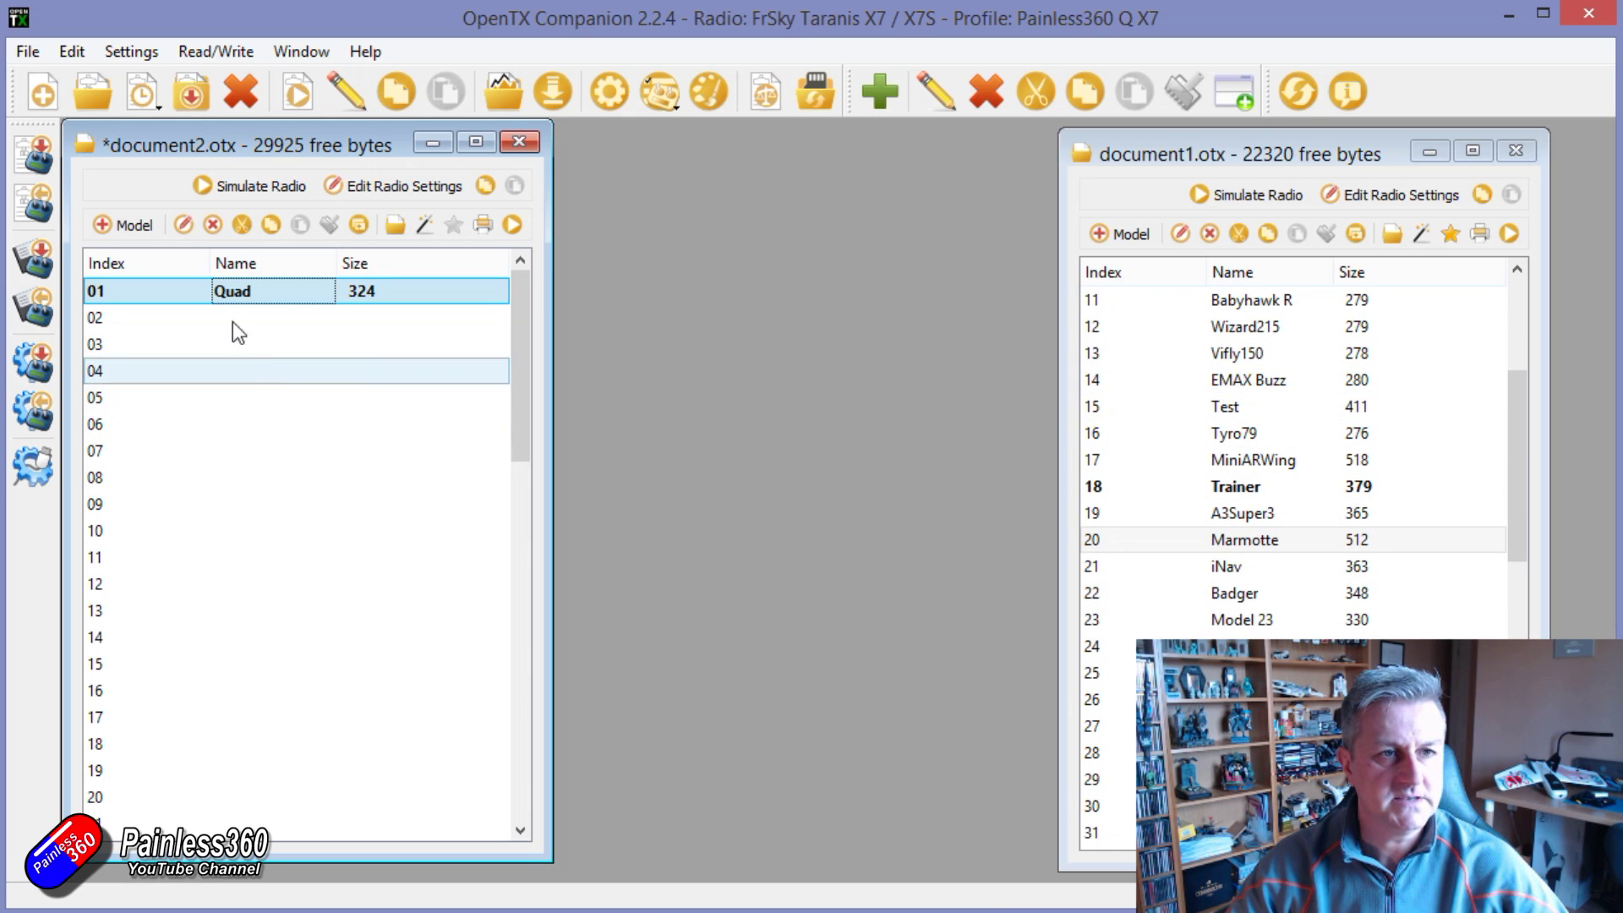
drag(150, 293, 1099, 647)
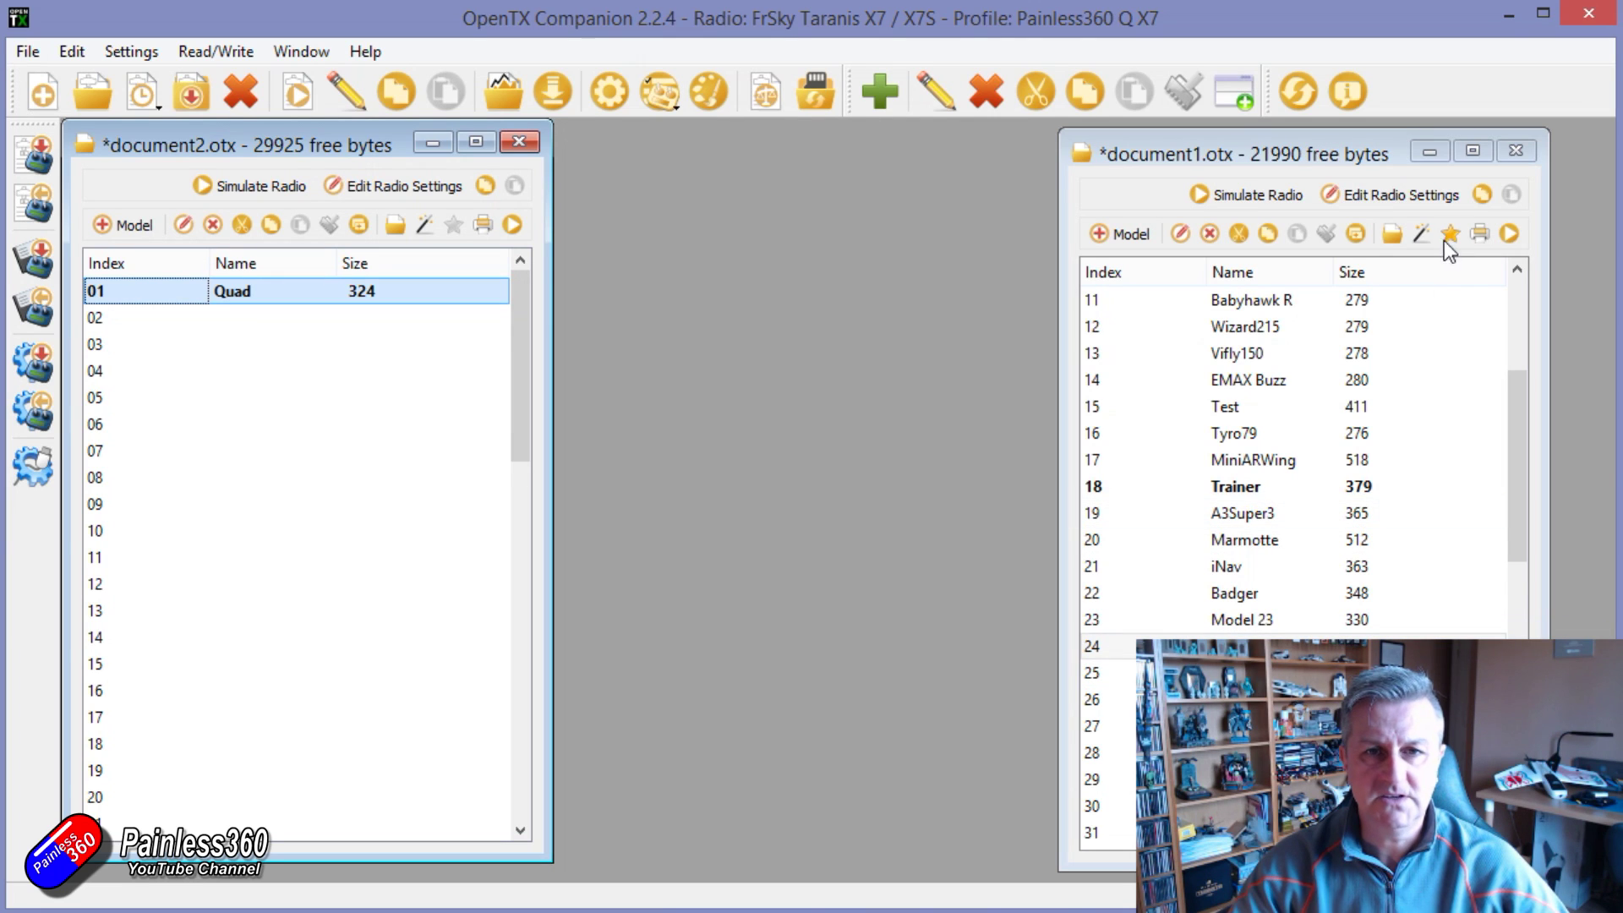
Close document2.otx, discarding its changes, and move the document1.otx window back beside the side toolbar.
click(519, 141)
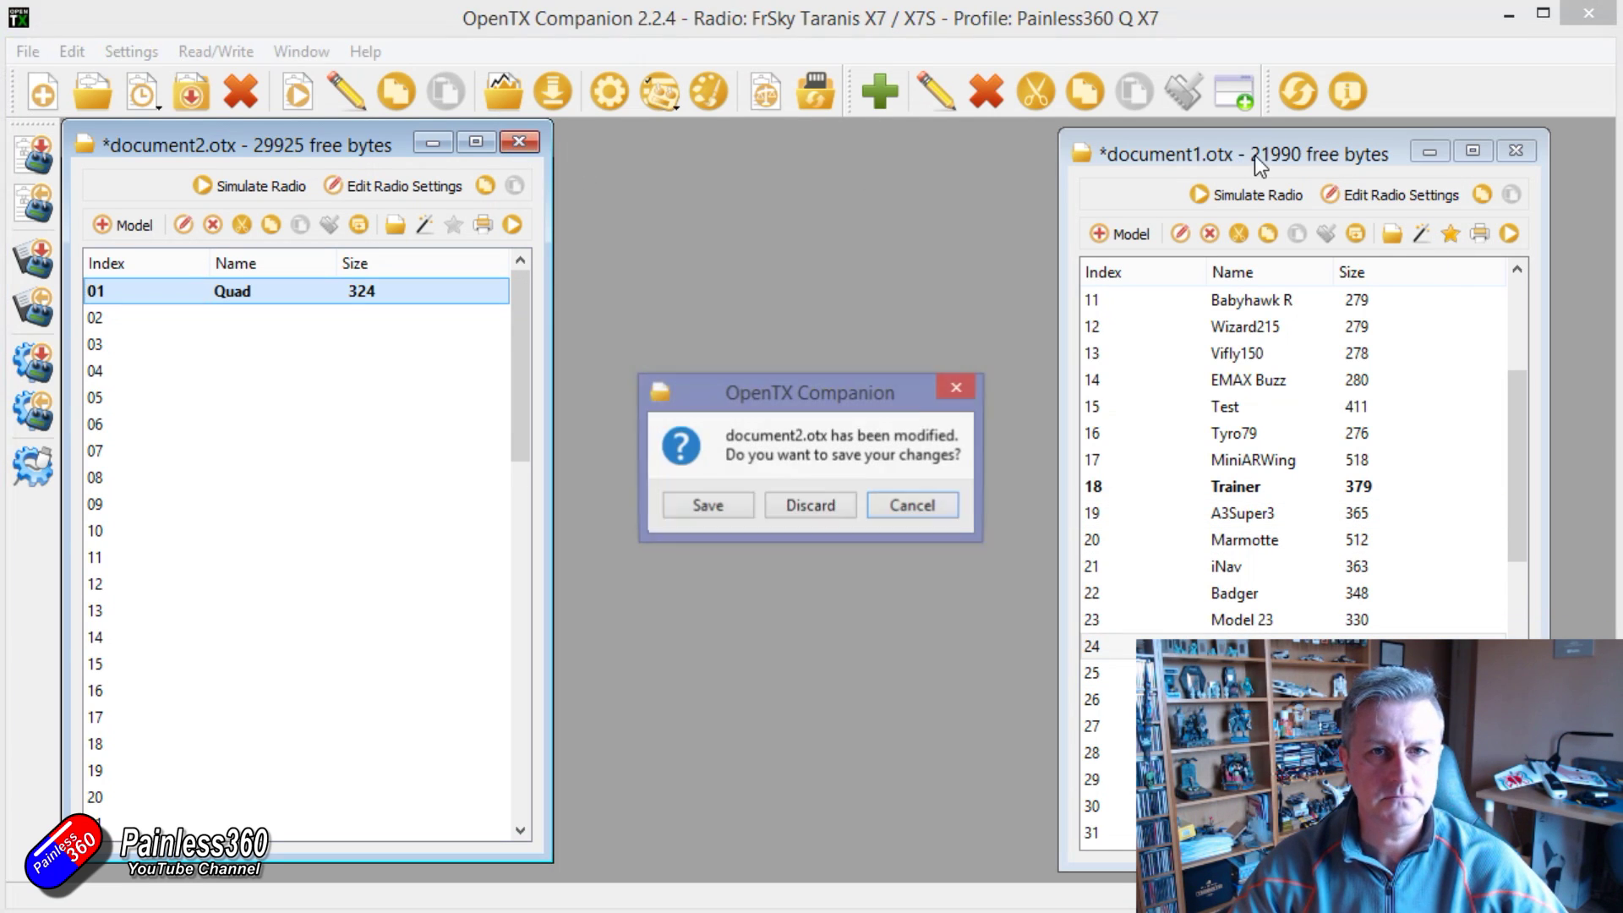
click(812, 508)
drag(1231, 156, 246, 147)
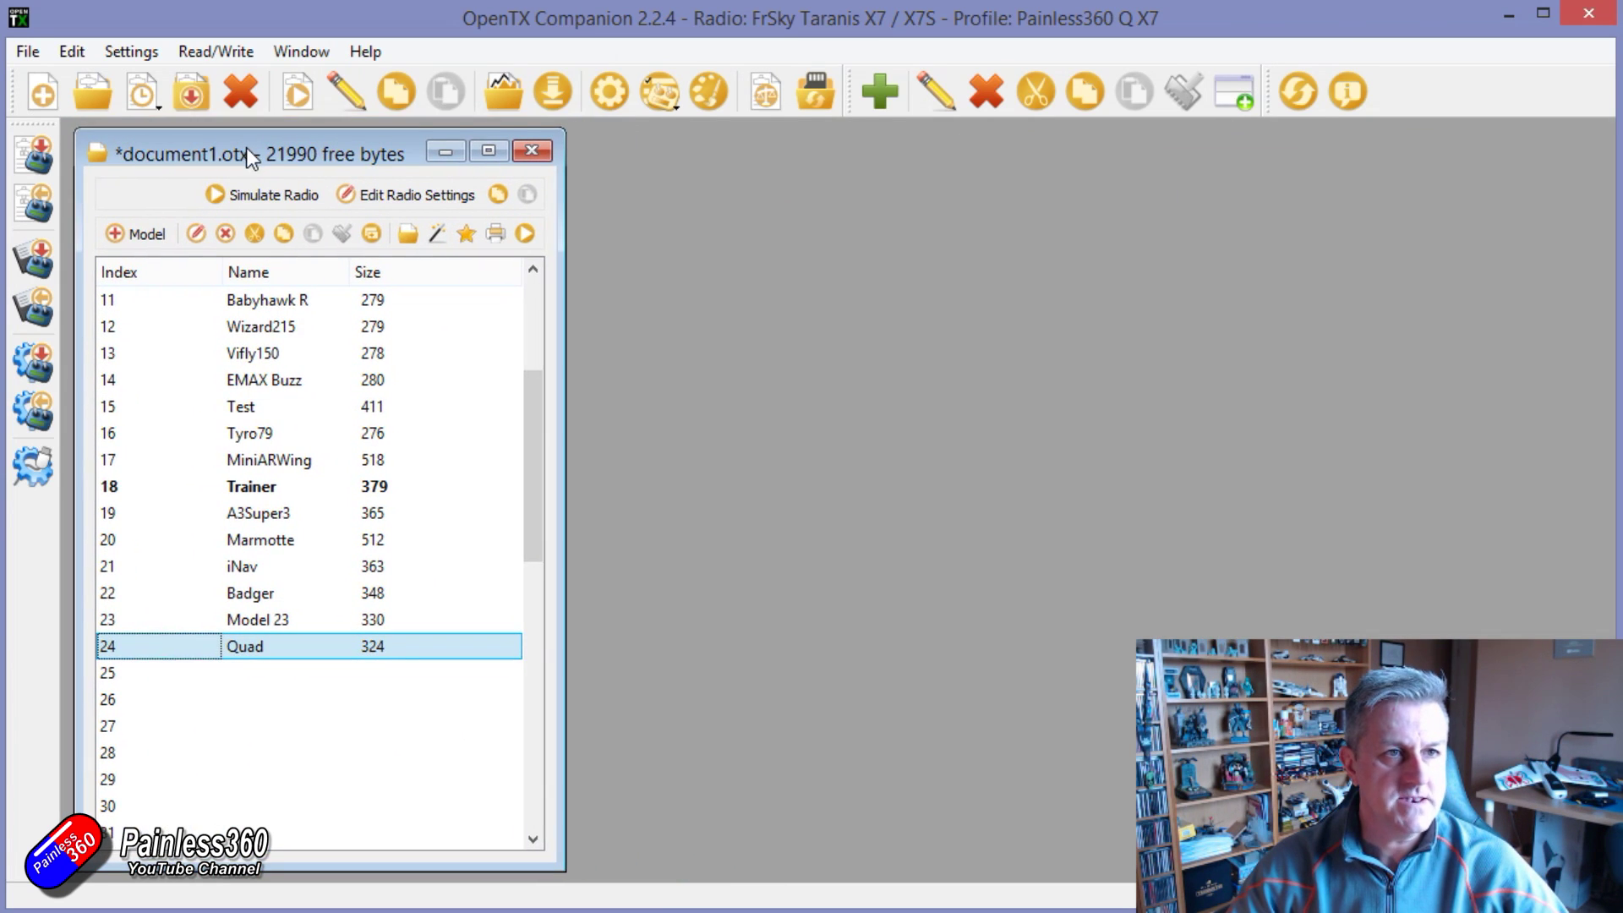
Write the document1.otx models and settings to the radio with the firmware compatibility check enabled.
click(41, 162)
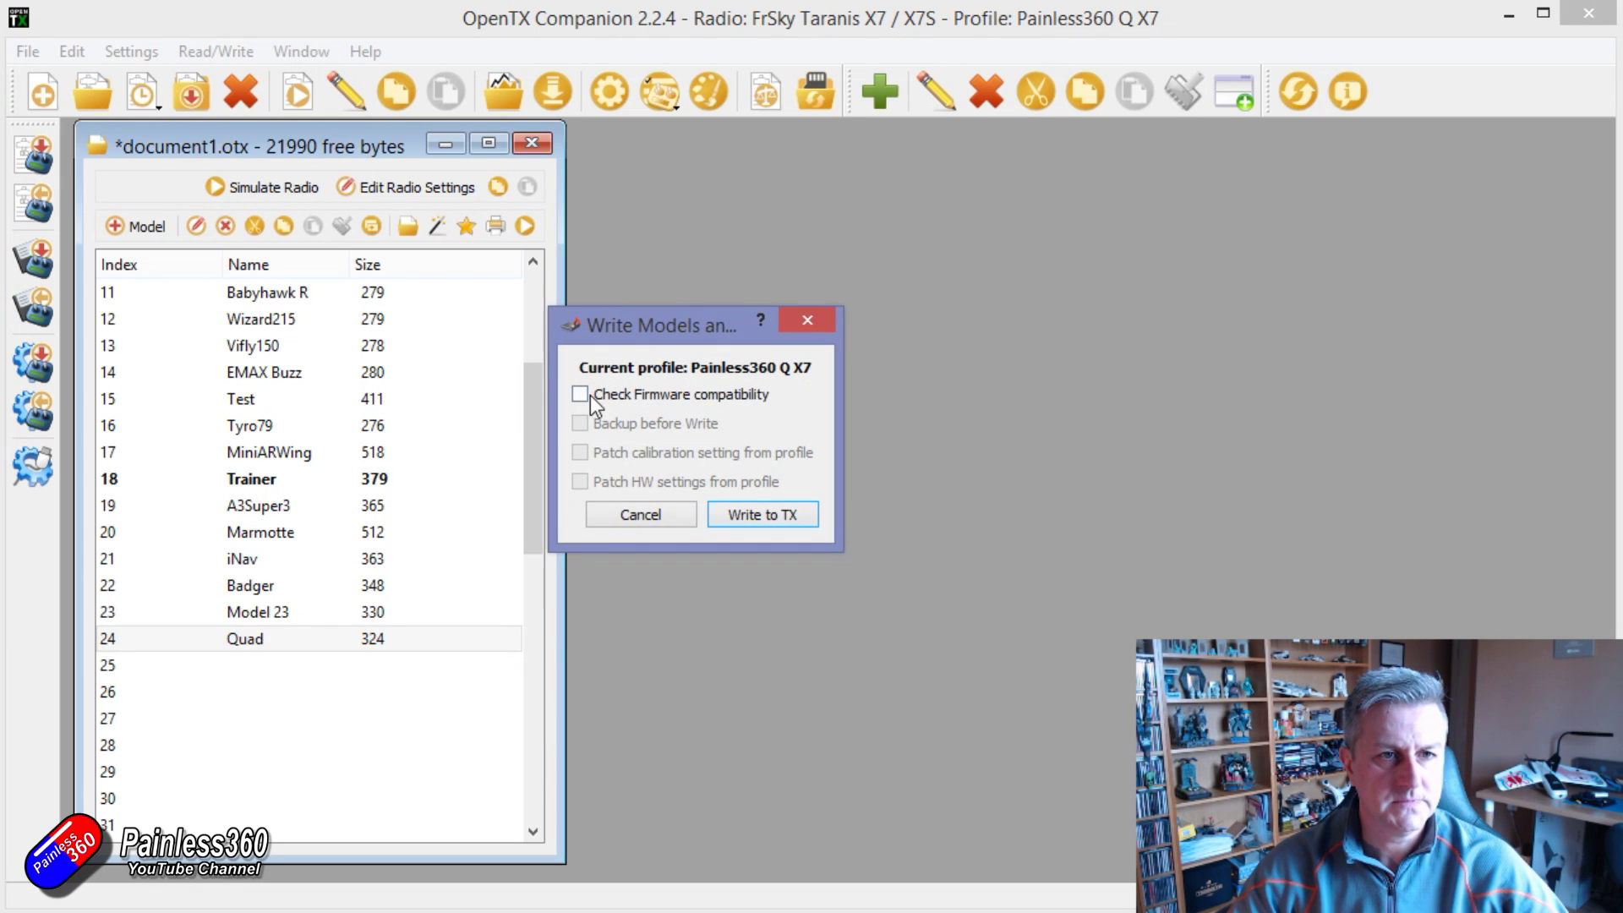
click(582, 395)
click(738, 517)
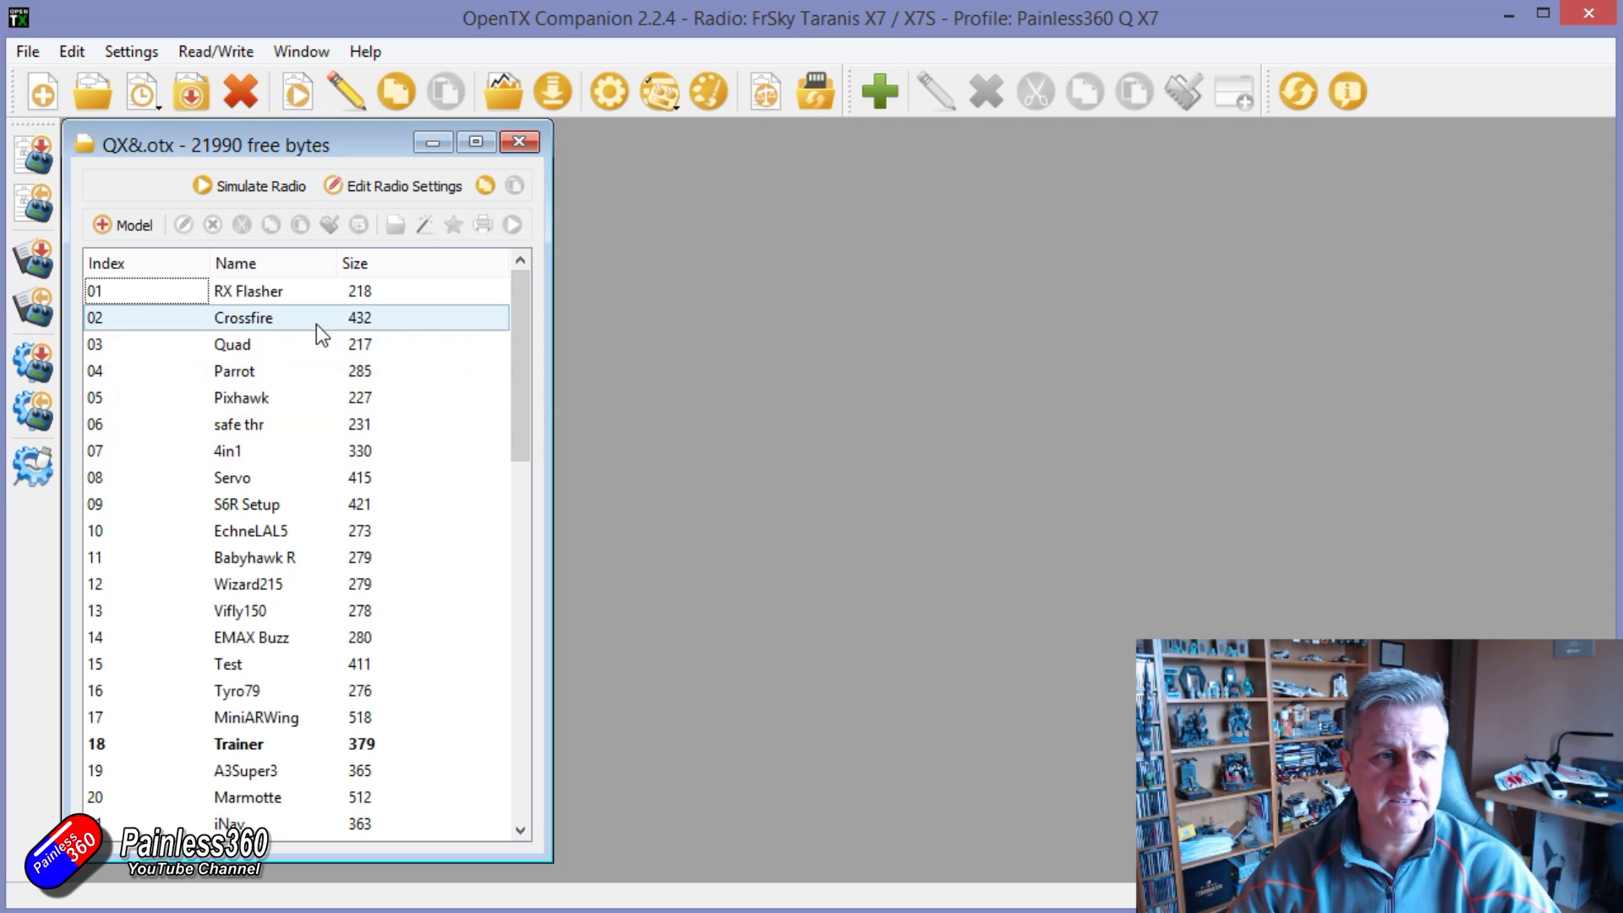
Open the Pixhawk model in QX&.otx for editing and name its Flight Mode 0 Default.
double_click(279, 399)
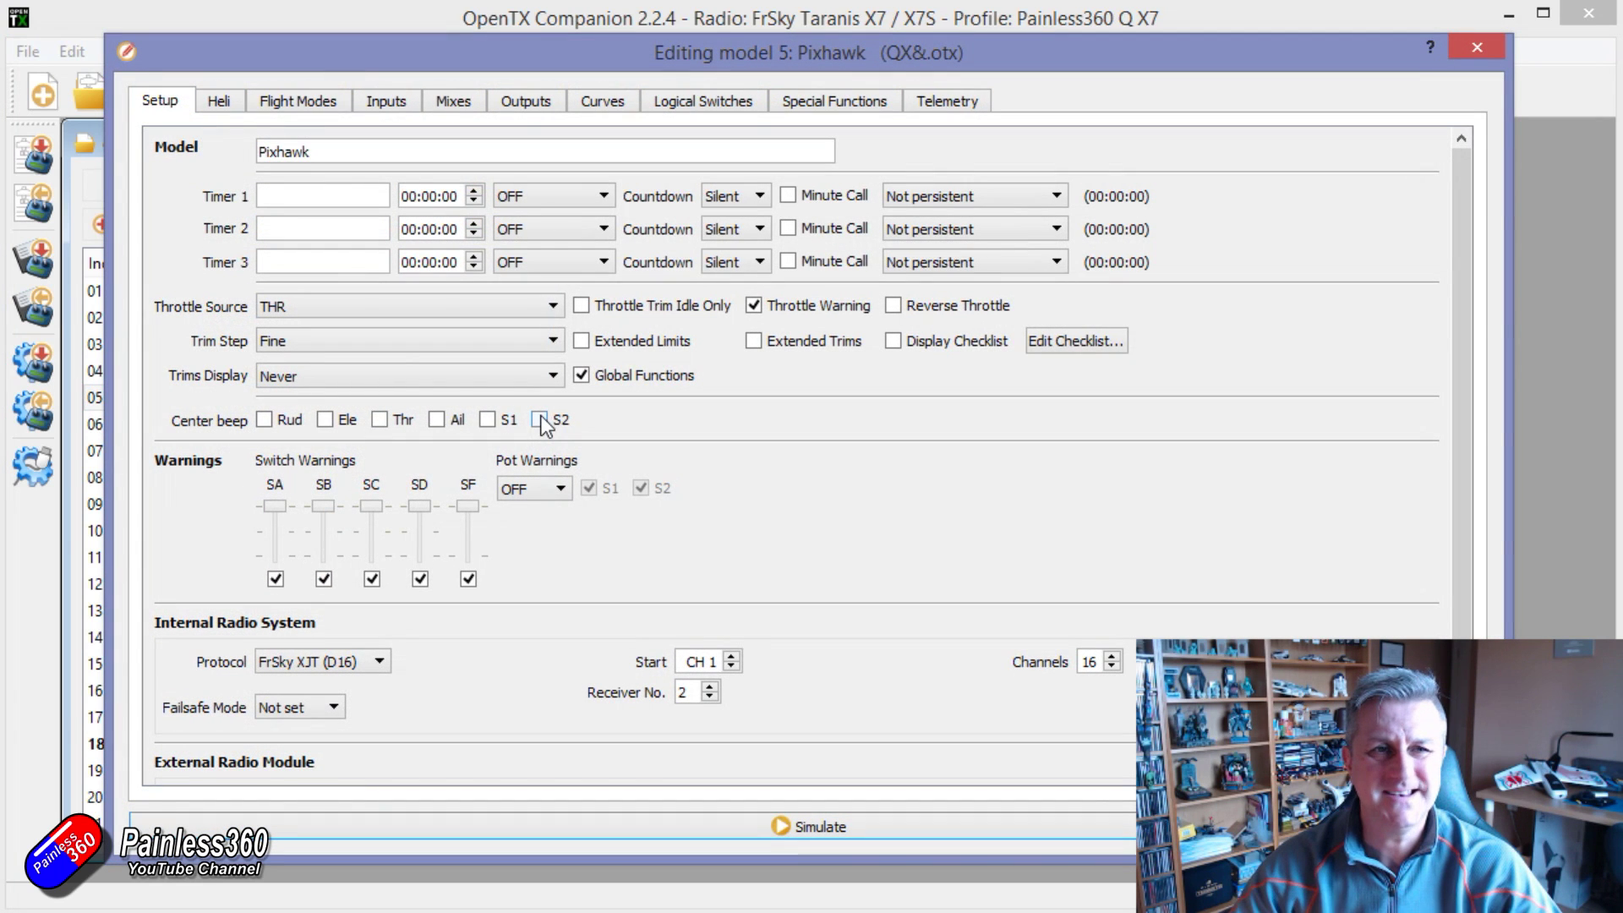
click(235, 102)
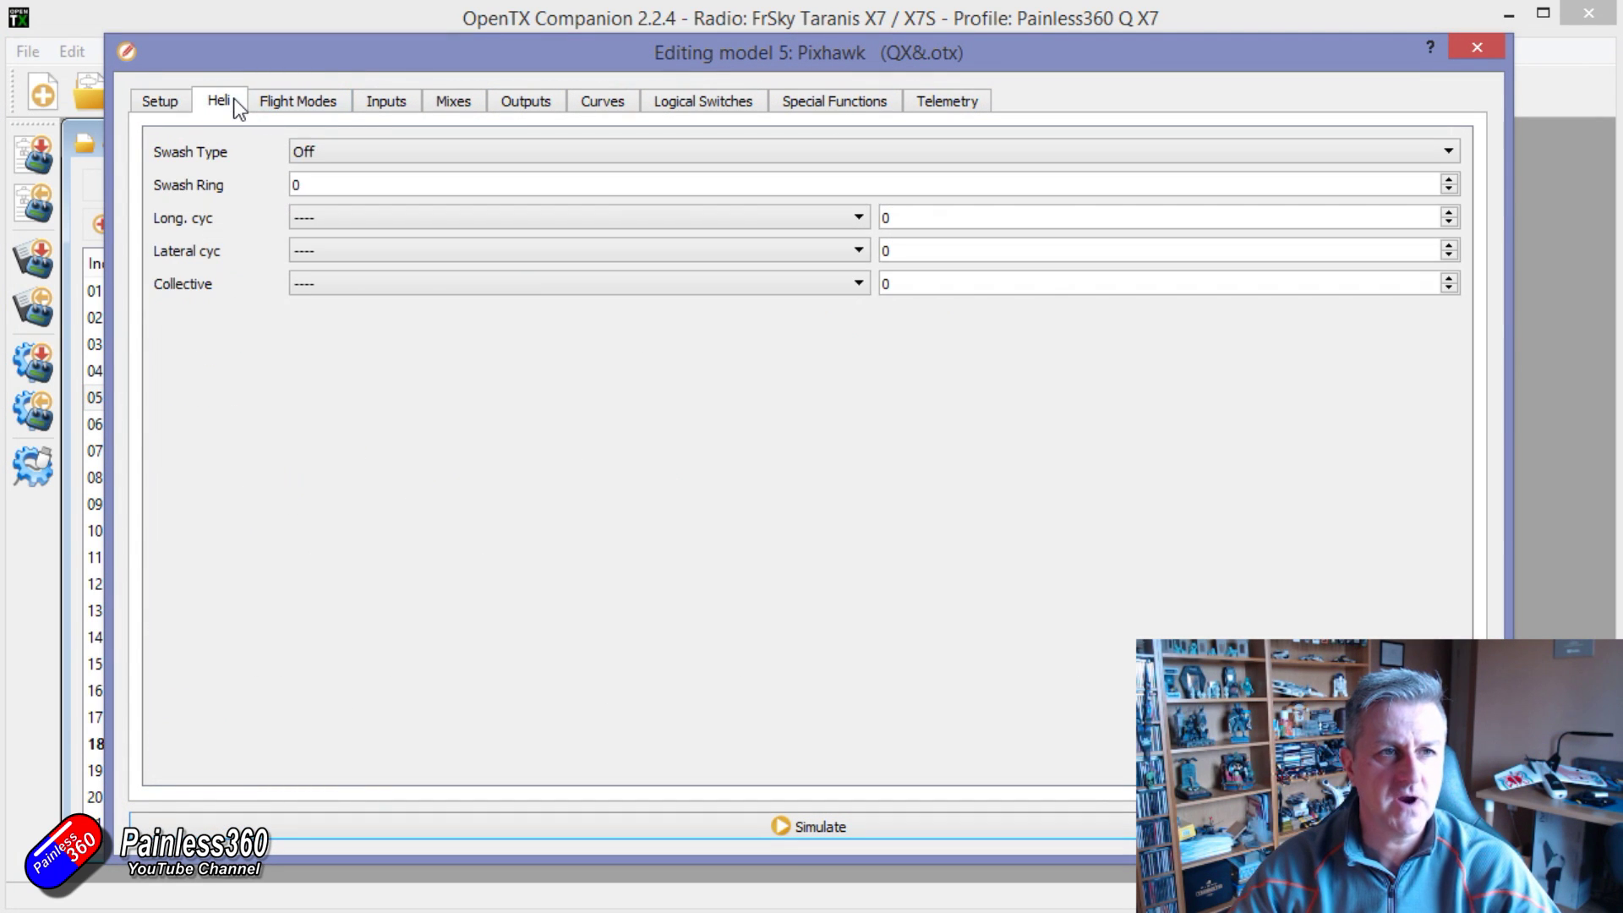
click(296, 102)
click(385, 188)
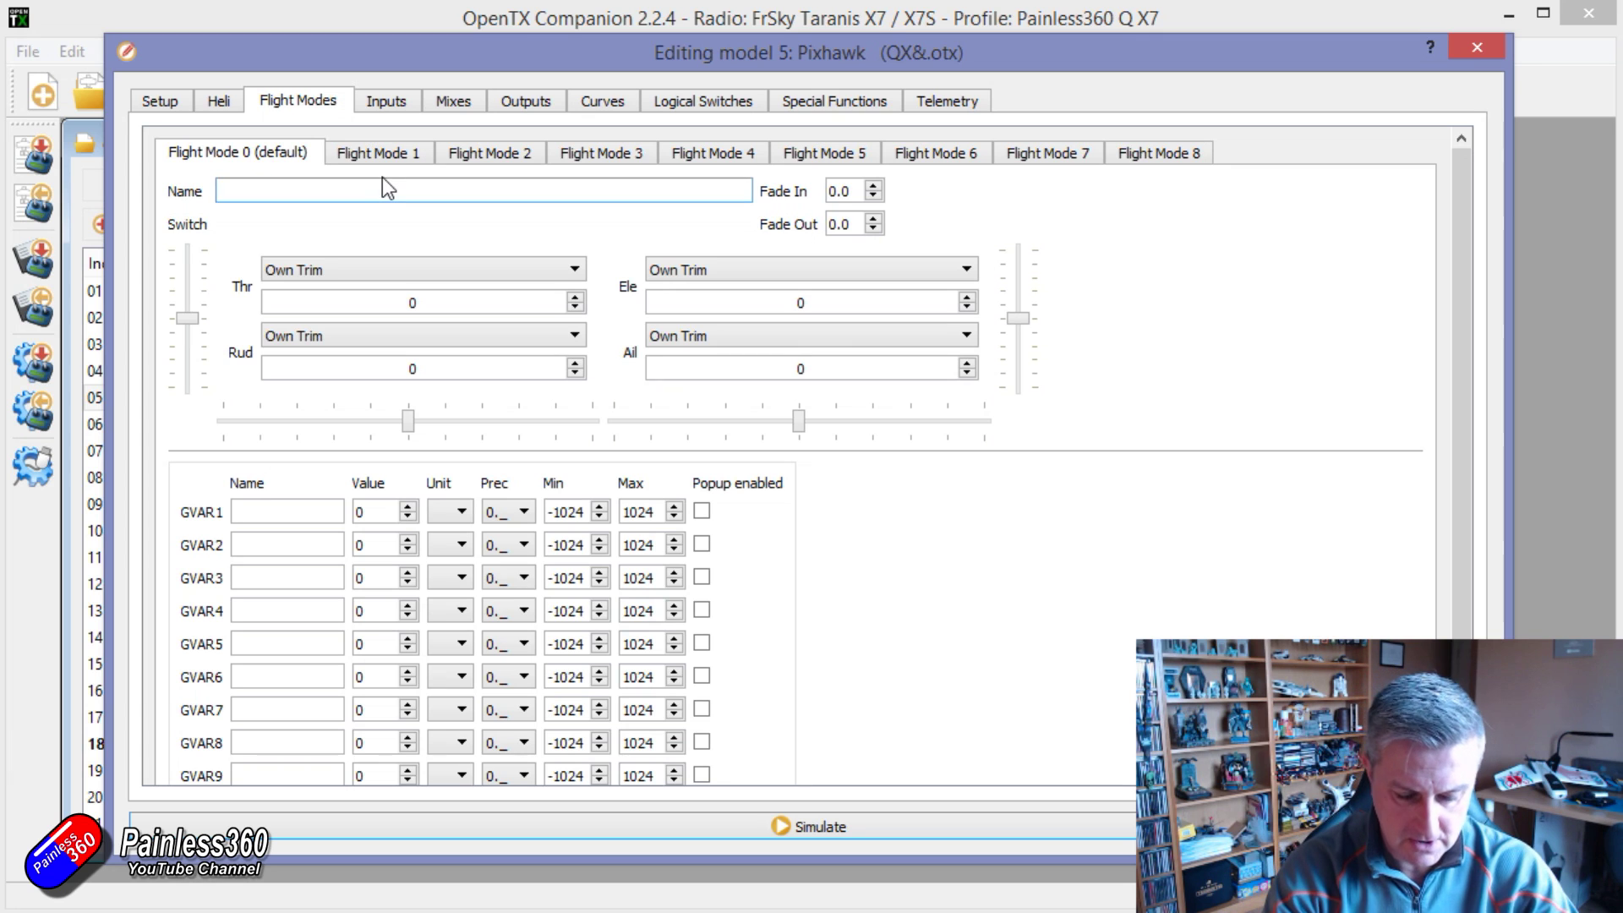
text(Default)
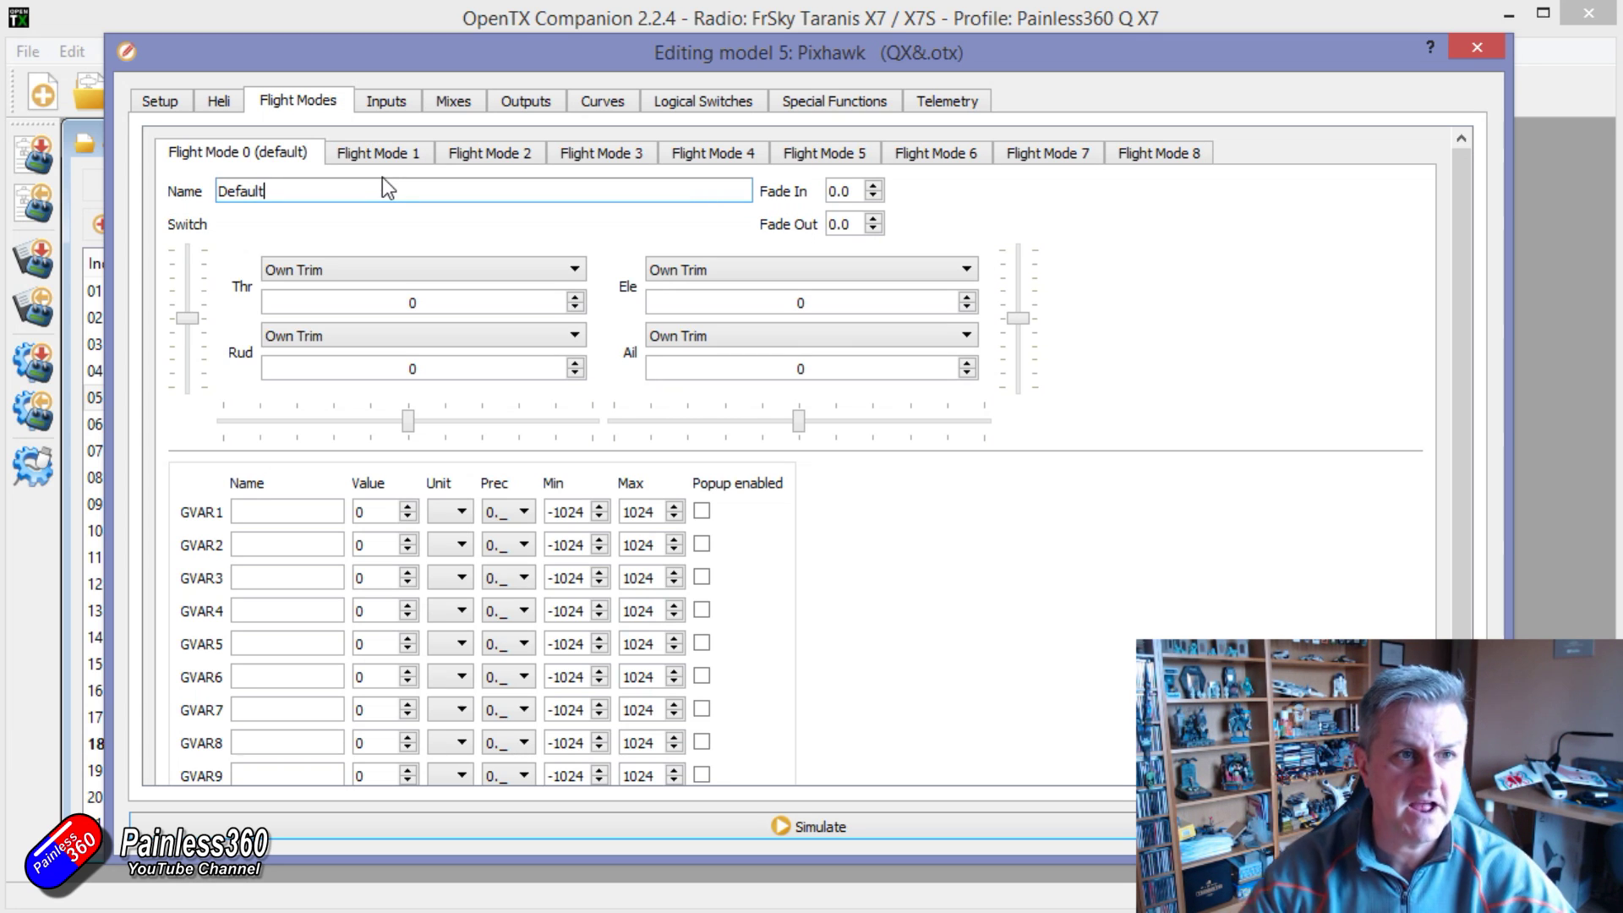
click(1099, 575)
Check the Flight Mode 1 and Flight Mode 2 settings of the Pixhawk model and close the model editor.
click(361, 152)
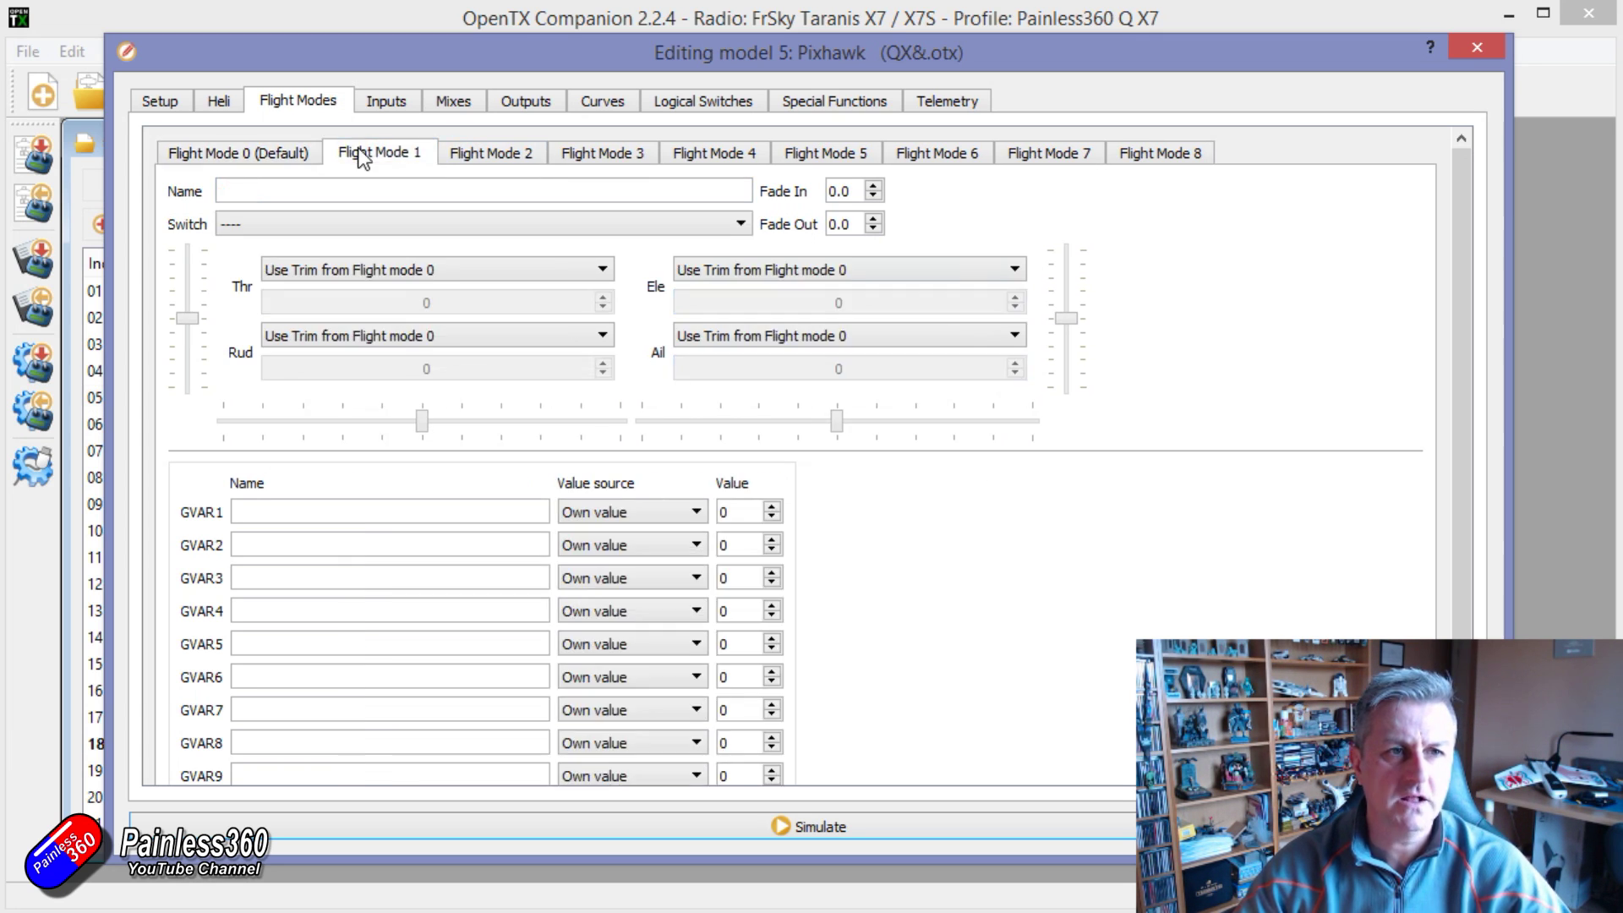
click(487, 155)
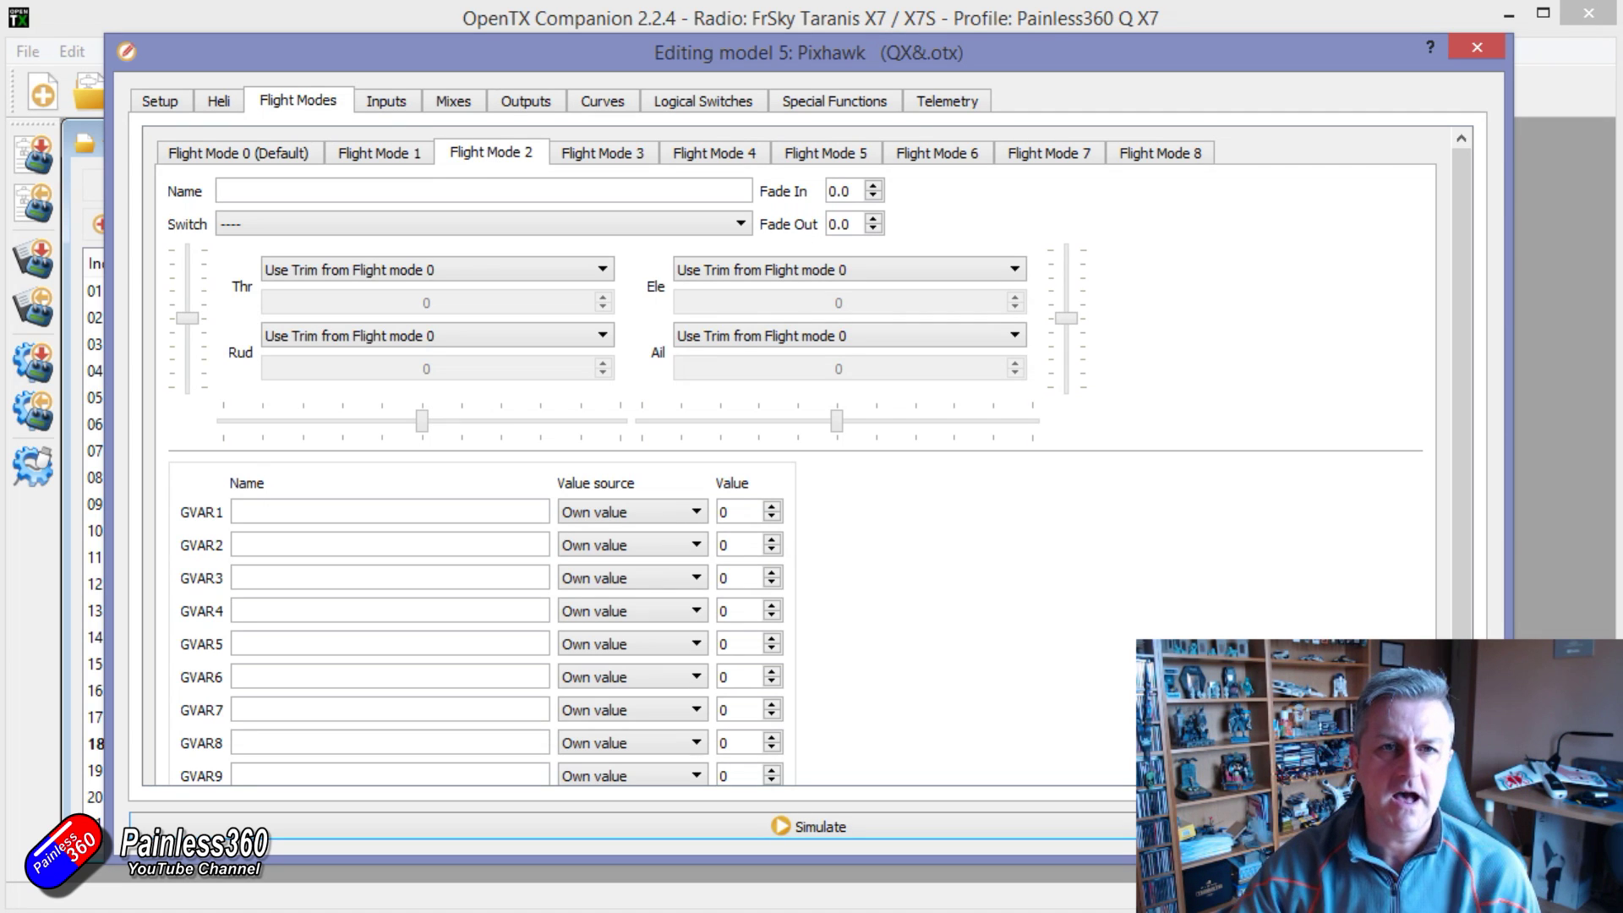
click(1476, 48)
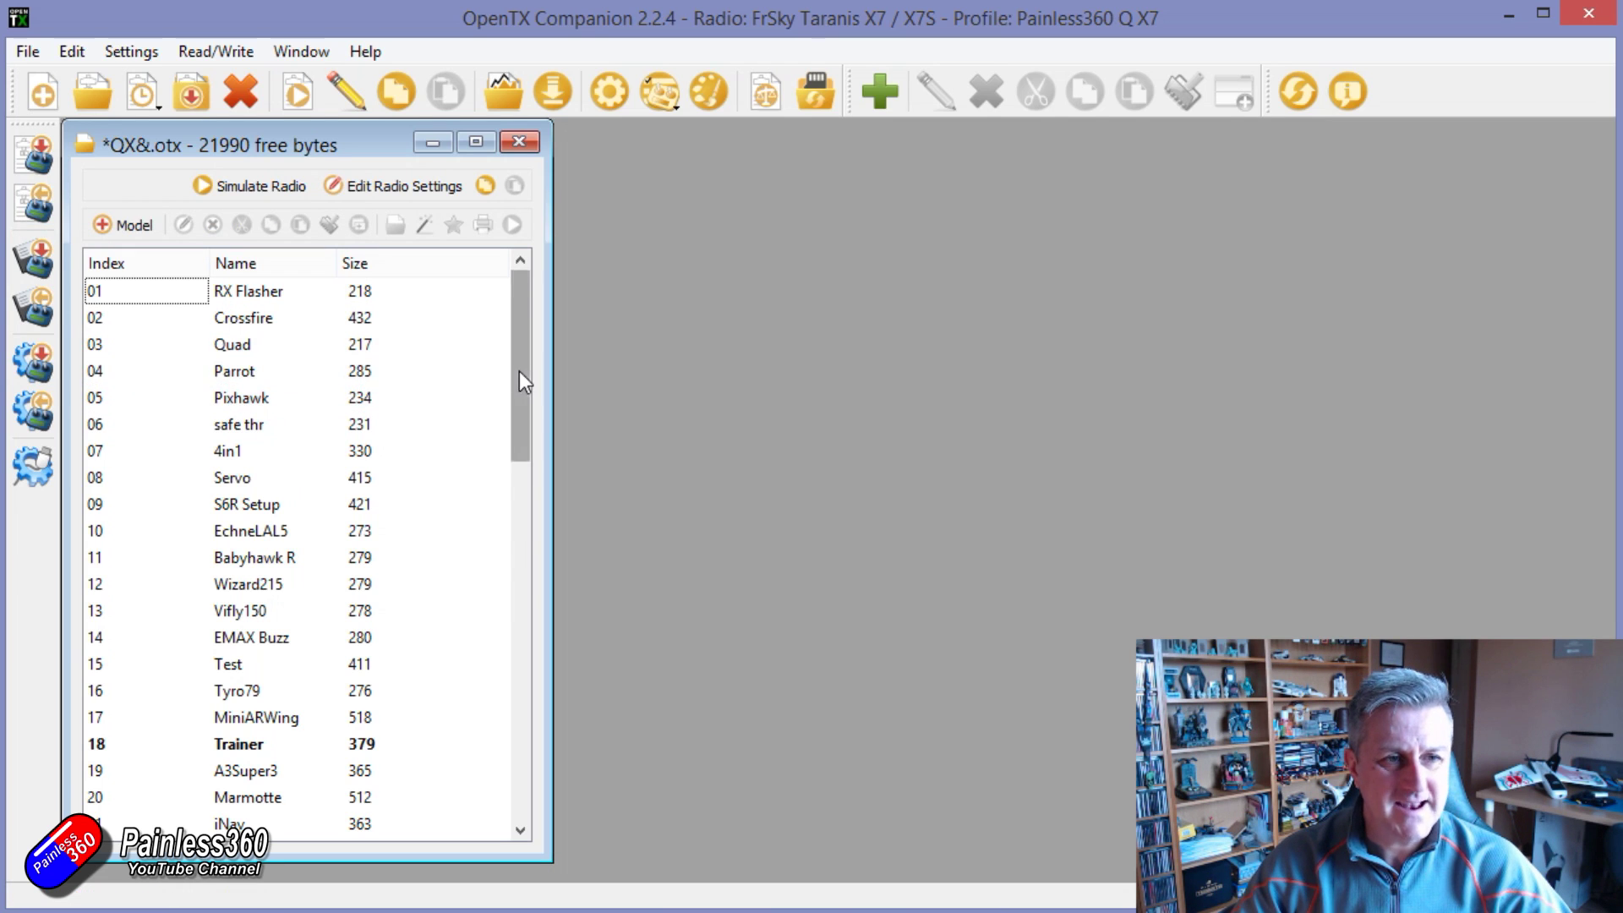
drag(519, 372, 533, 507)
click(240, 502)
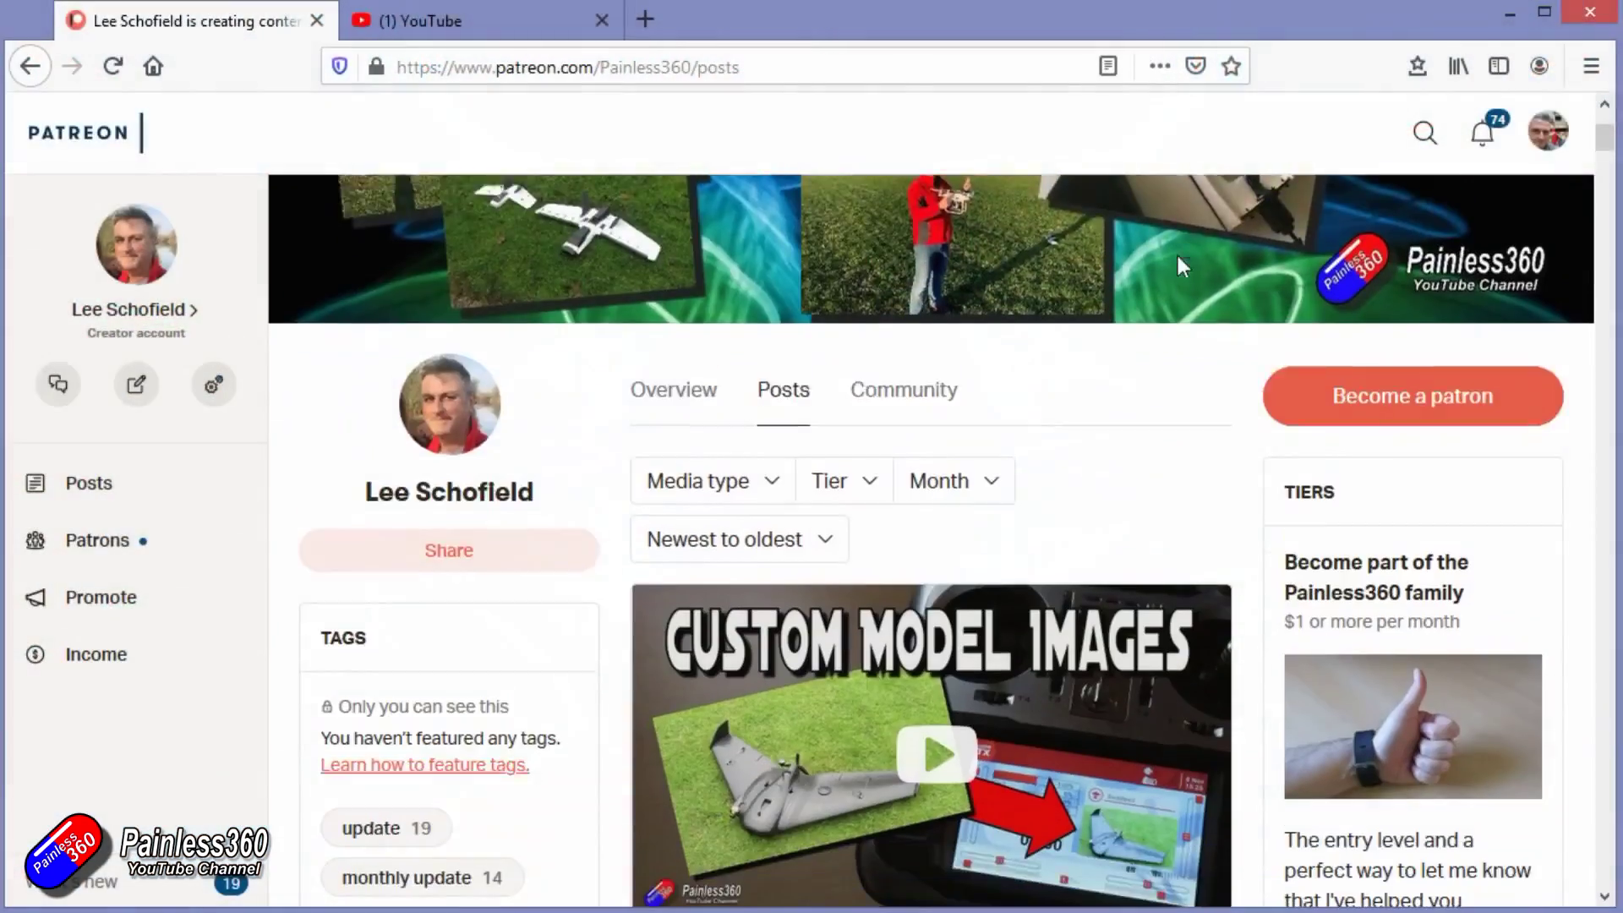
Browse the recent posts on the Painless360 Patreon page in the web browser.
scroll(1181, 267, down, 6)
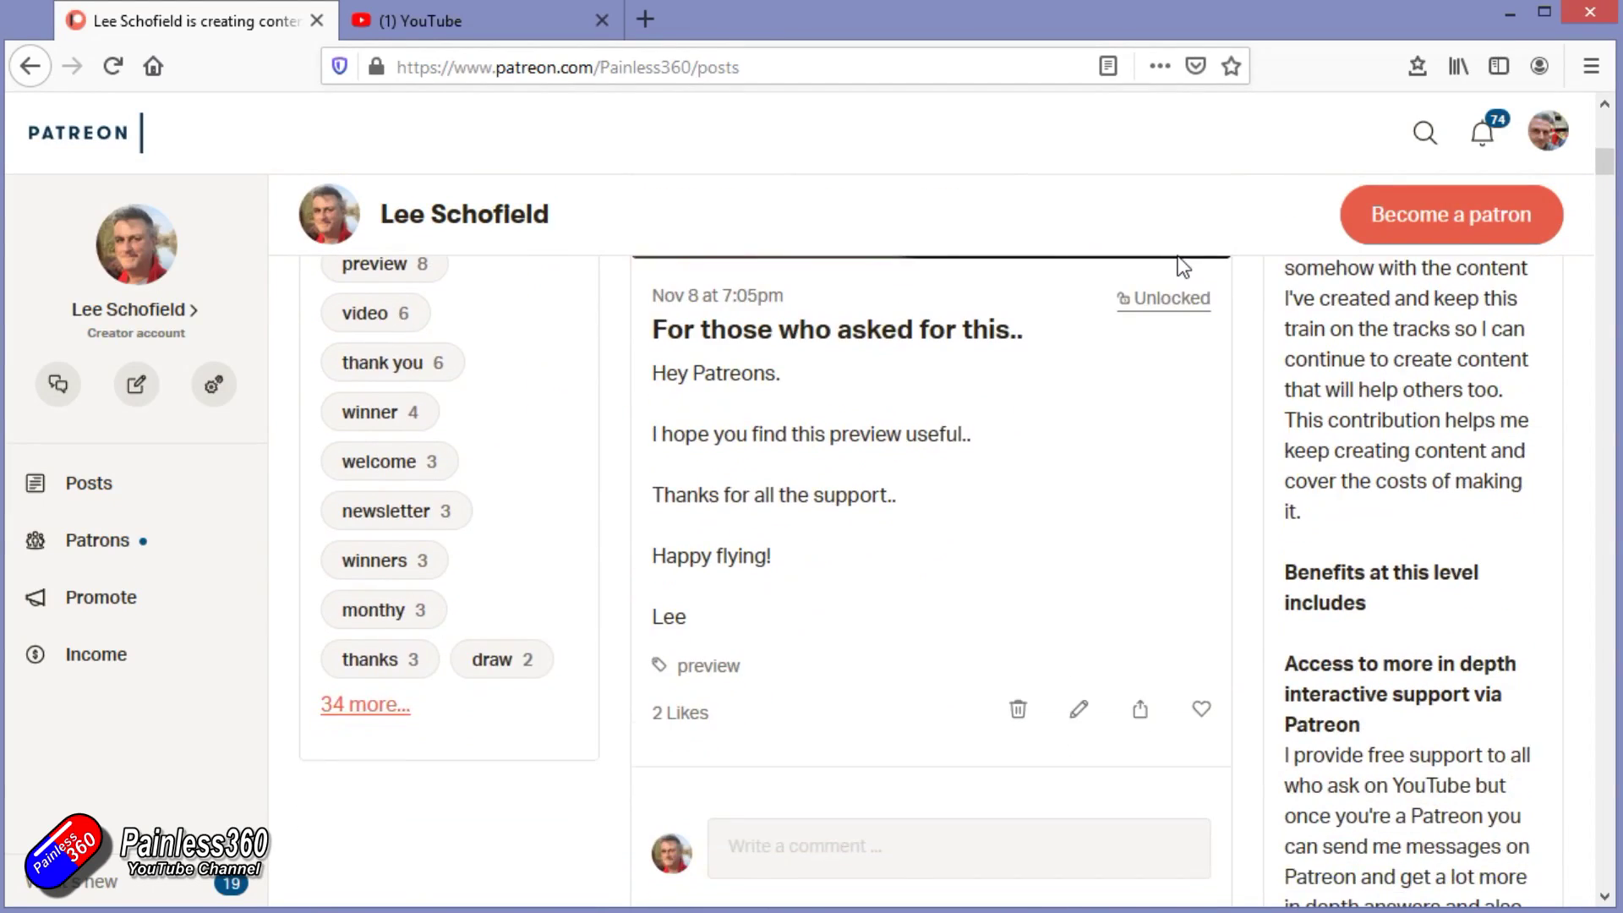
scroll(1183, 267, down, 10)
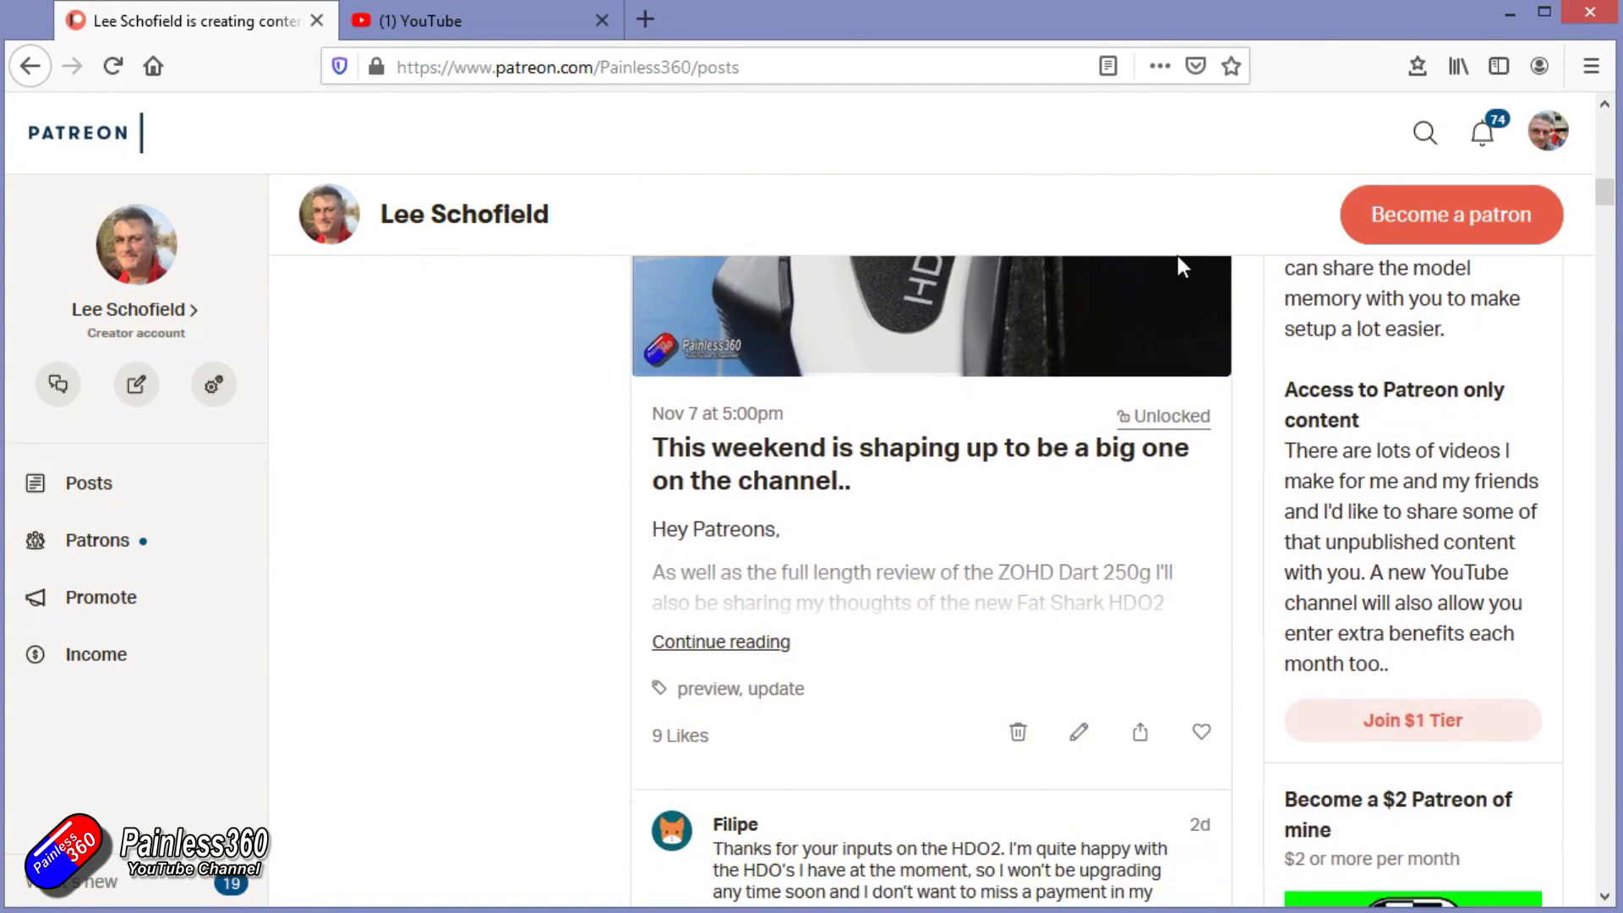
scroll(1179, 259, down, 10)
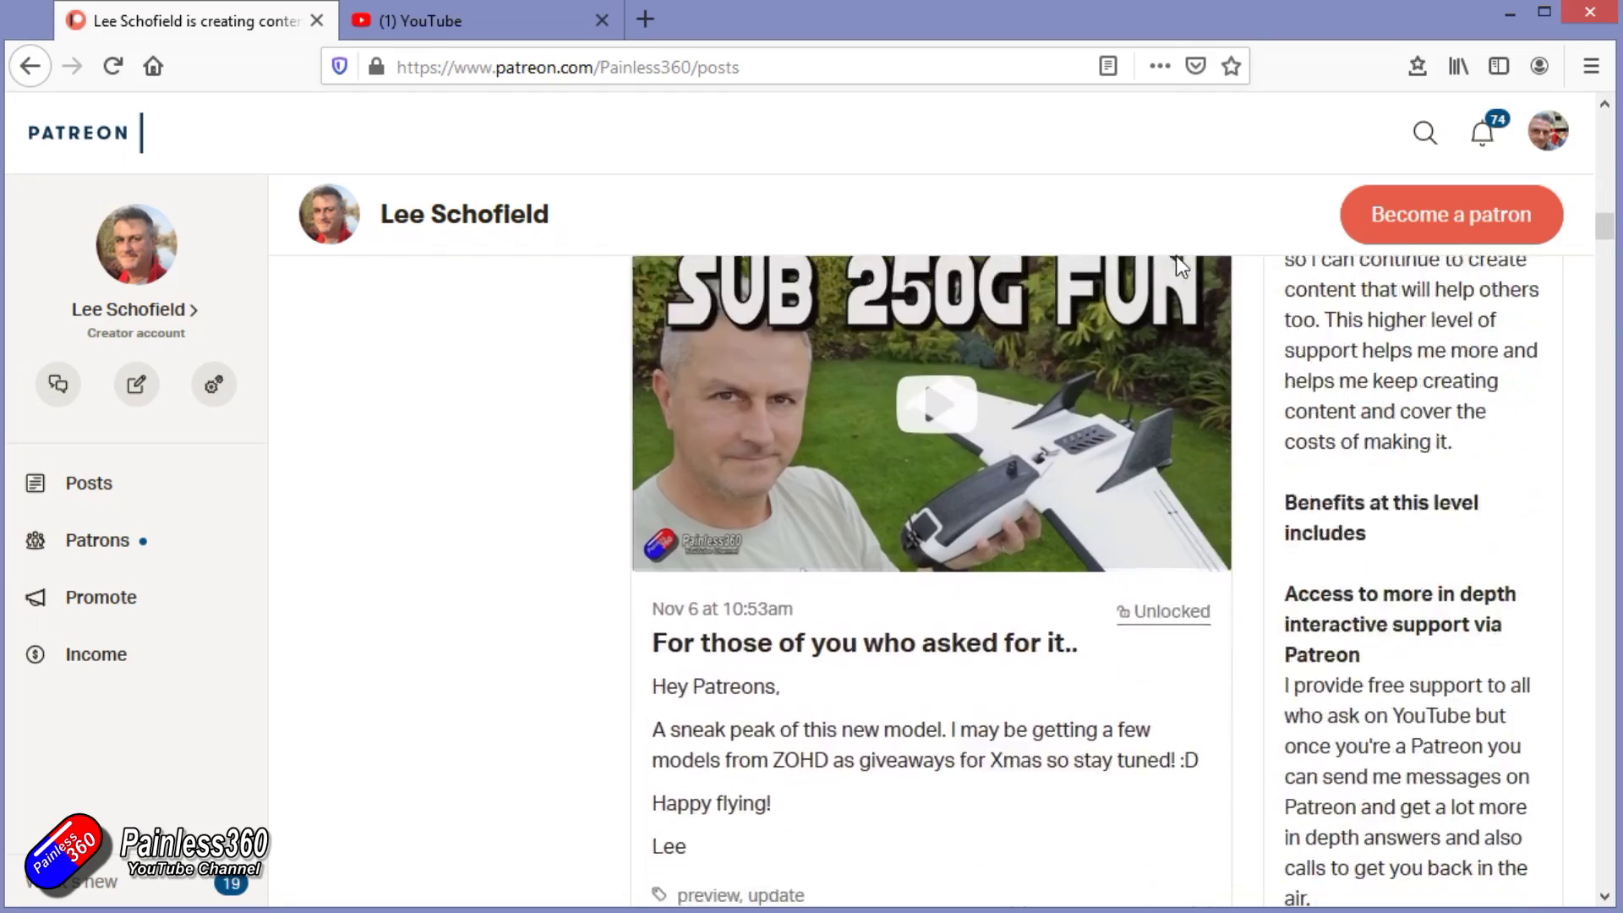
scroll(1176, 257, down, 10)
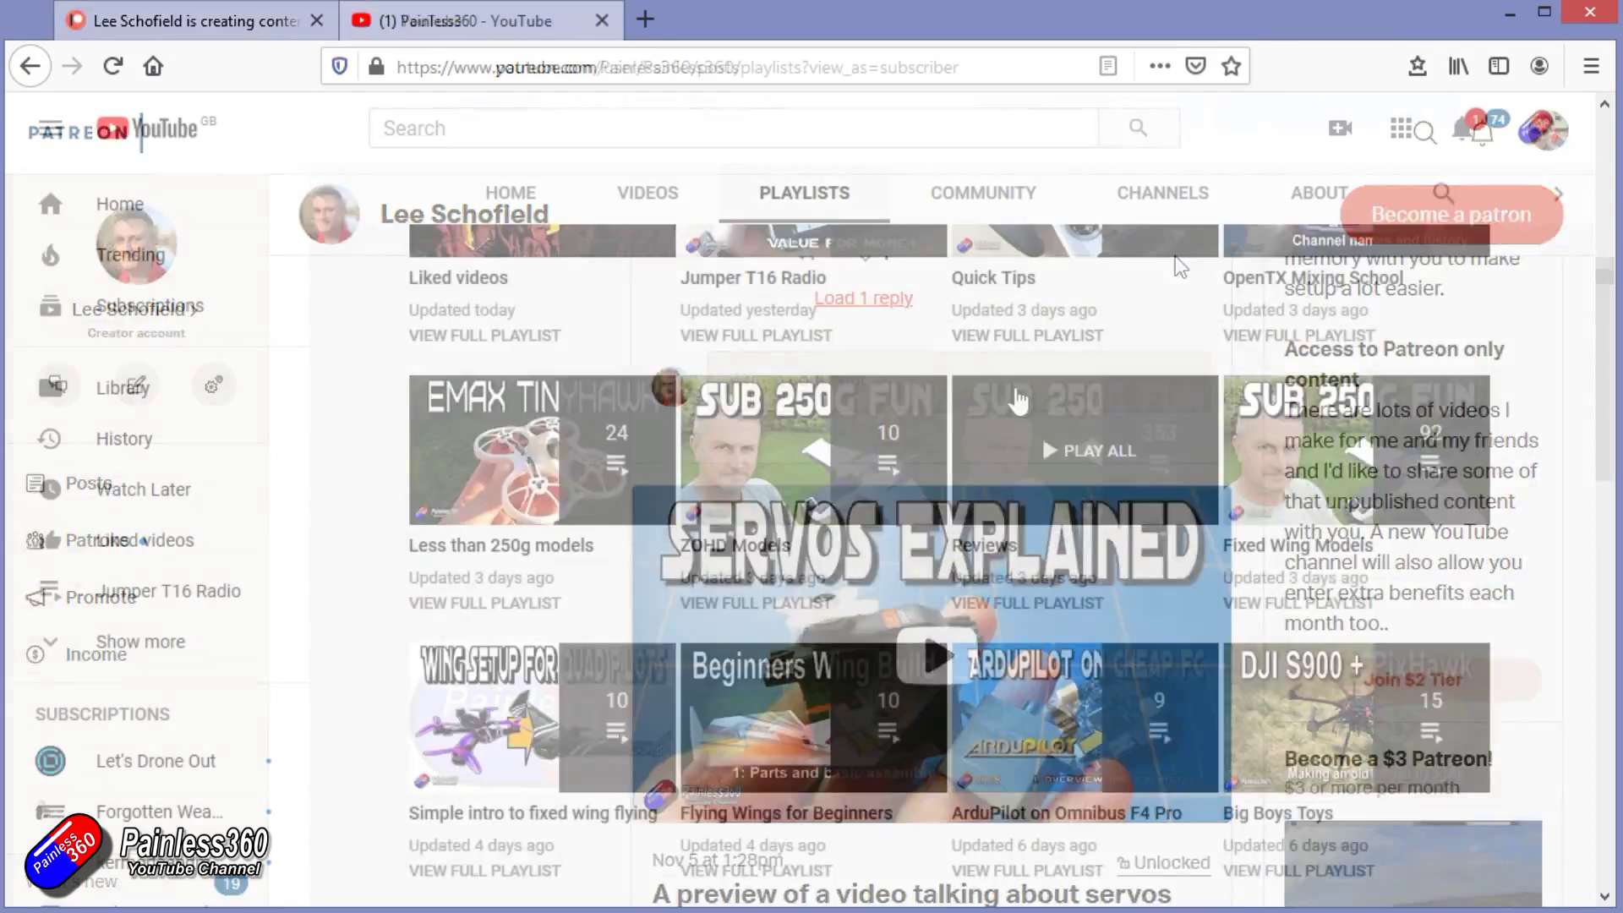
Open the Simple intro to fixed wing flying playlist on the Painless360 YouTube channel, pause its video and look through its entries.
scroll(549, 387, down, 5)
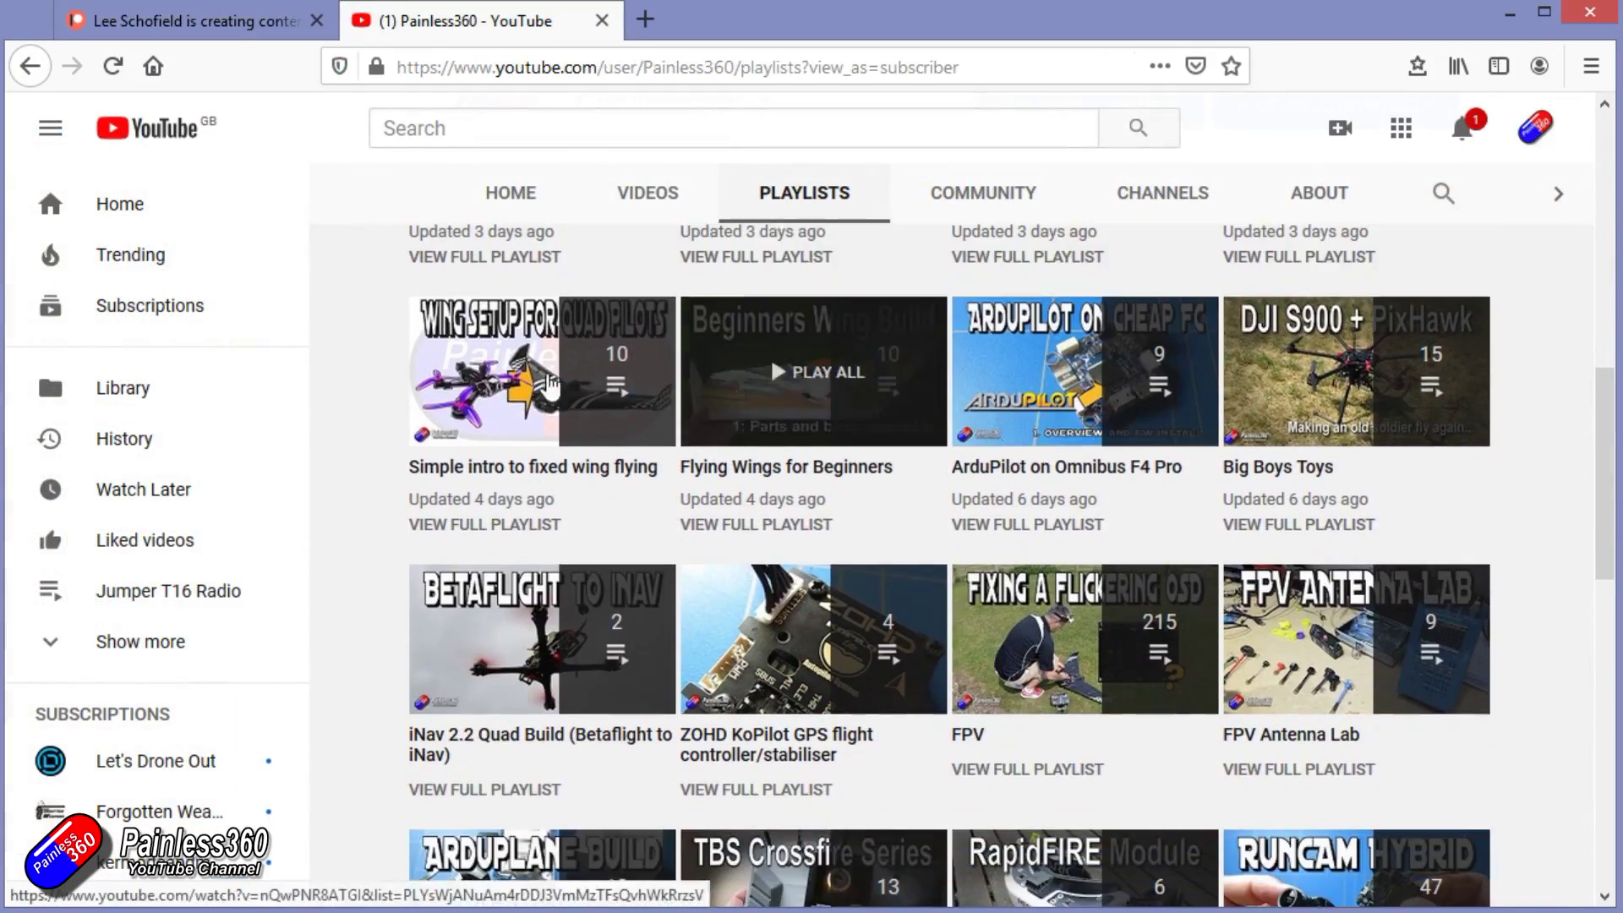
click(550, 376)
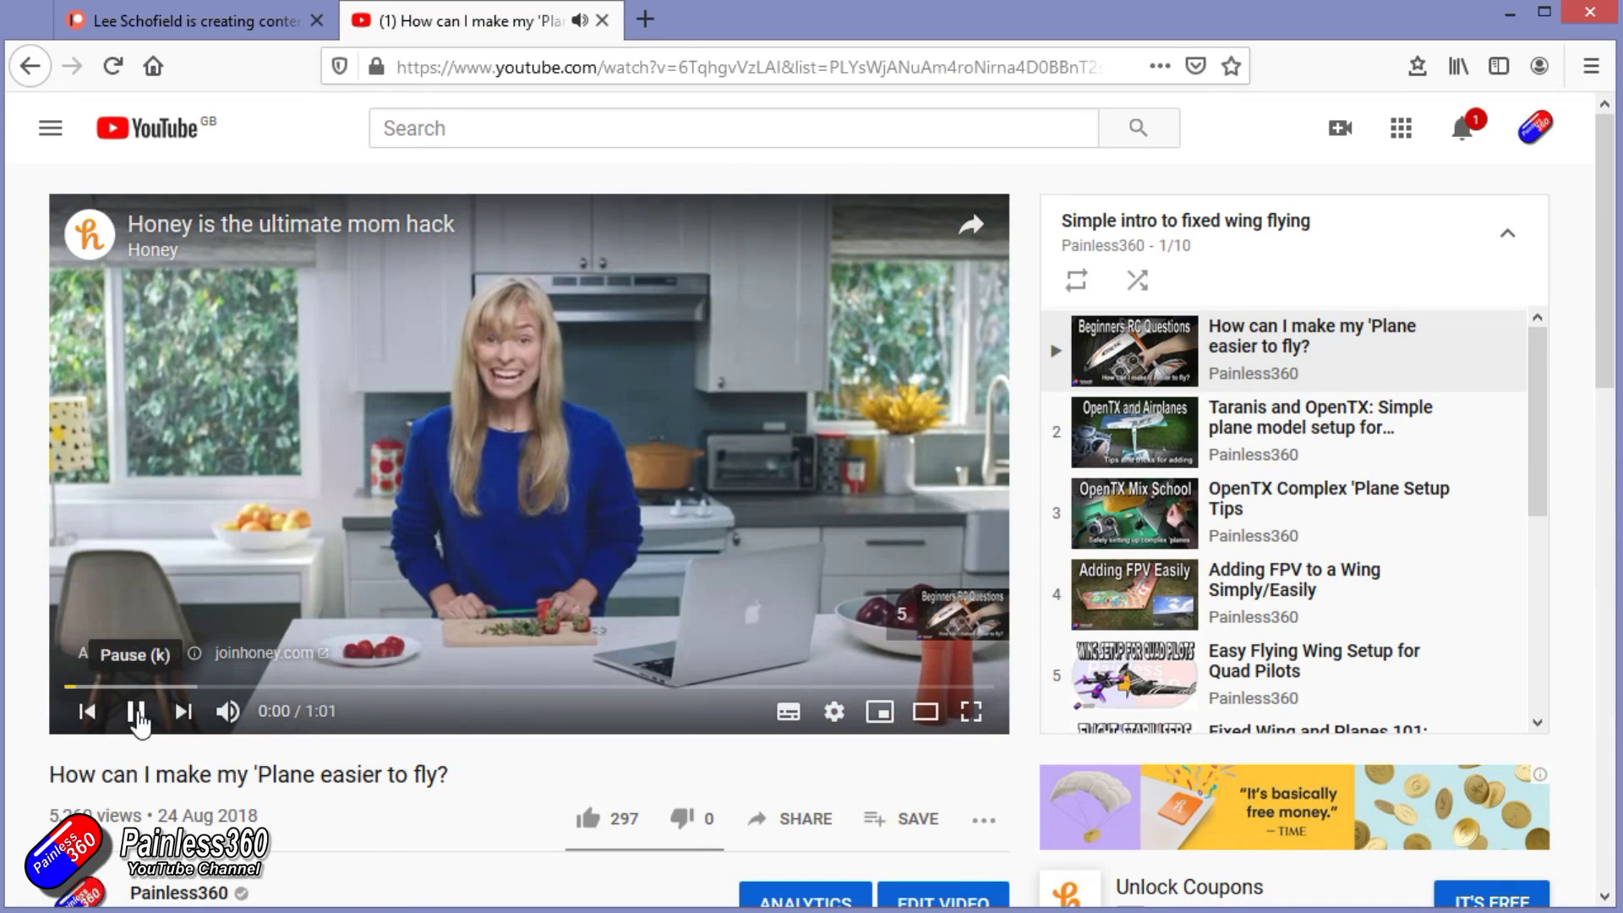
click(135, 714)
scroll(1458, 389, down, 1)
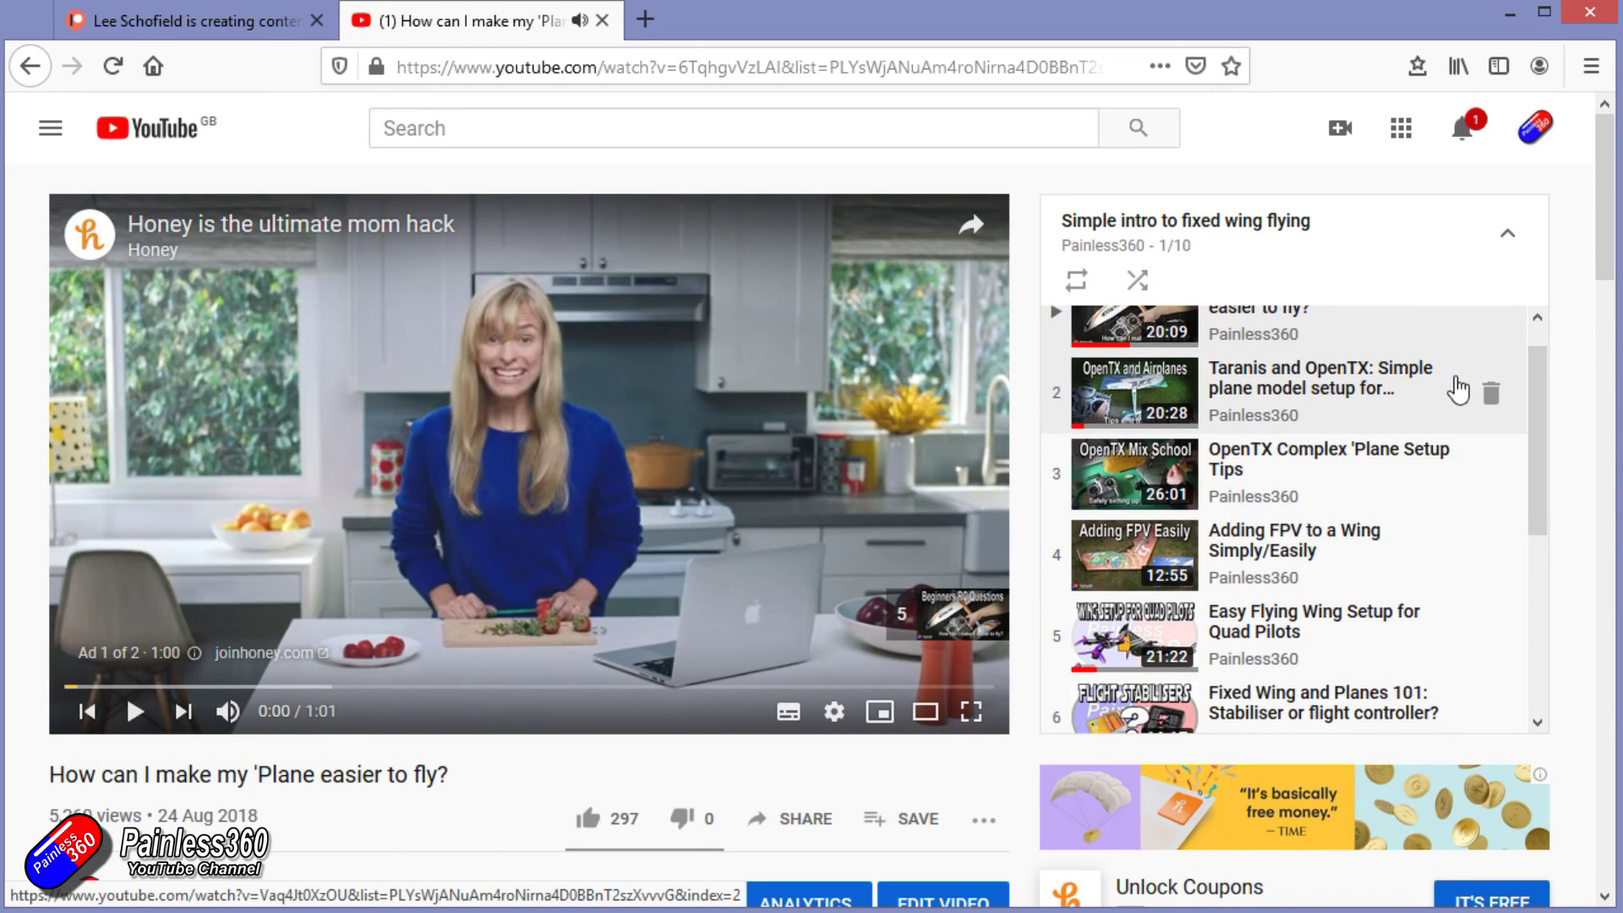
scroll(1458, 389, down, 5)
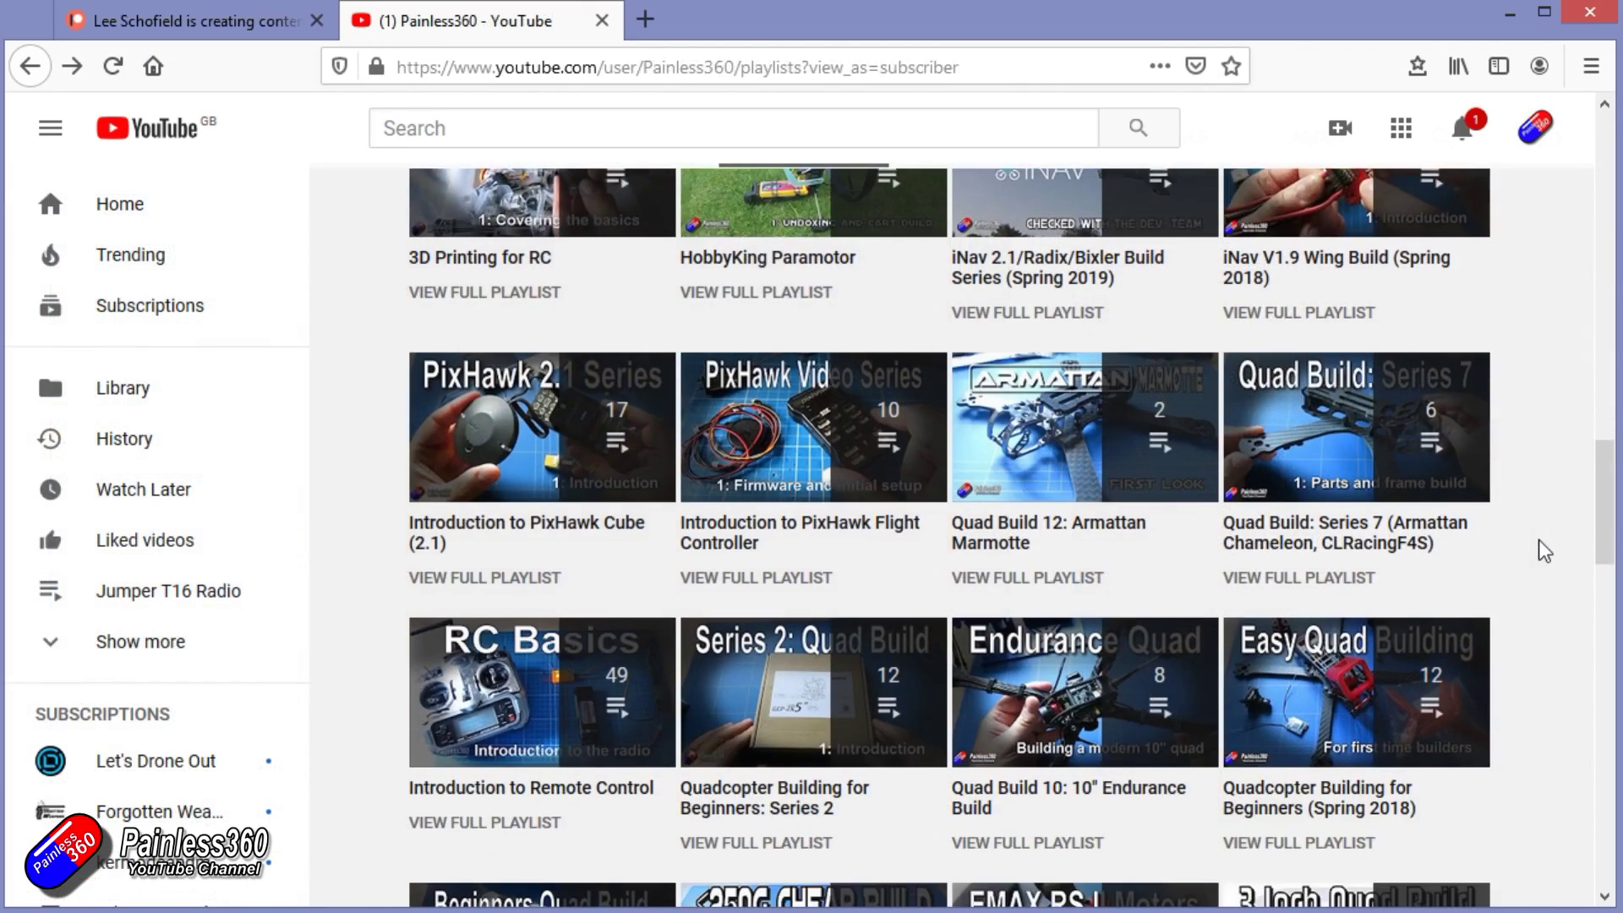
Open the Quadcopter Building for Beginners (Spring 2018) playlist from the channel's playlists and pause its first video.
scroll(1539, 541, down, 3)
scroll(1545, 551, down, 1)
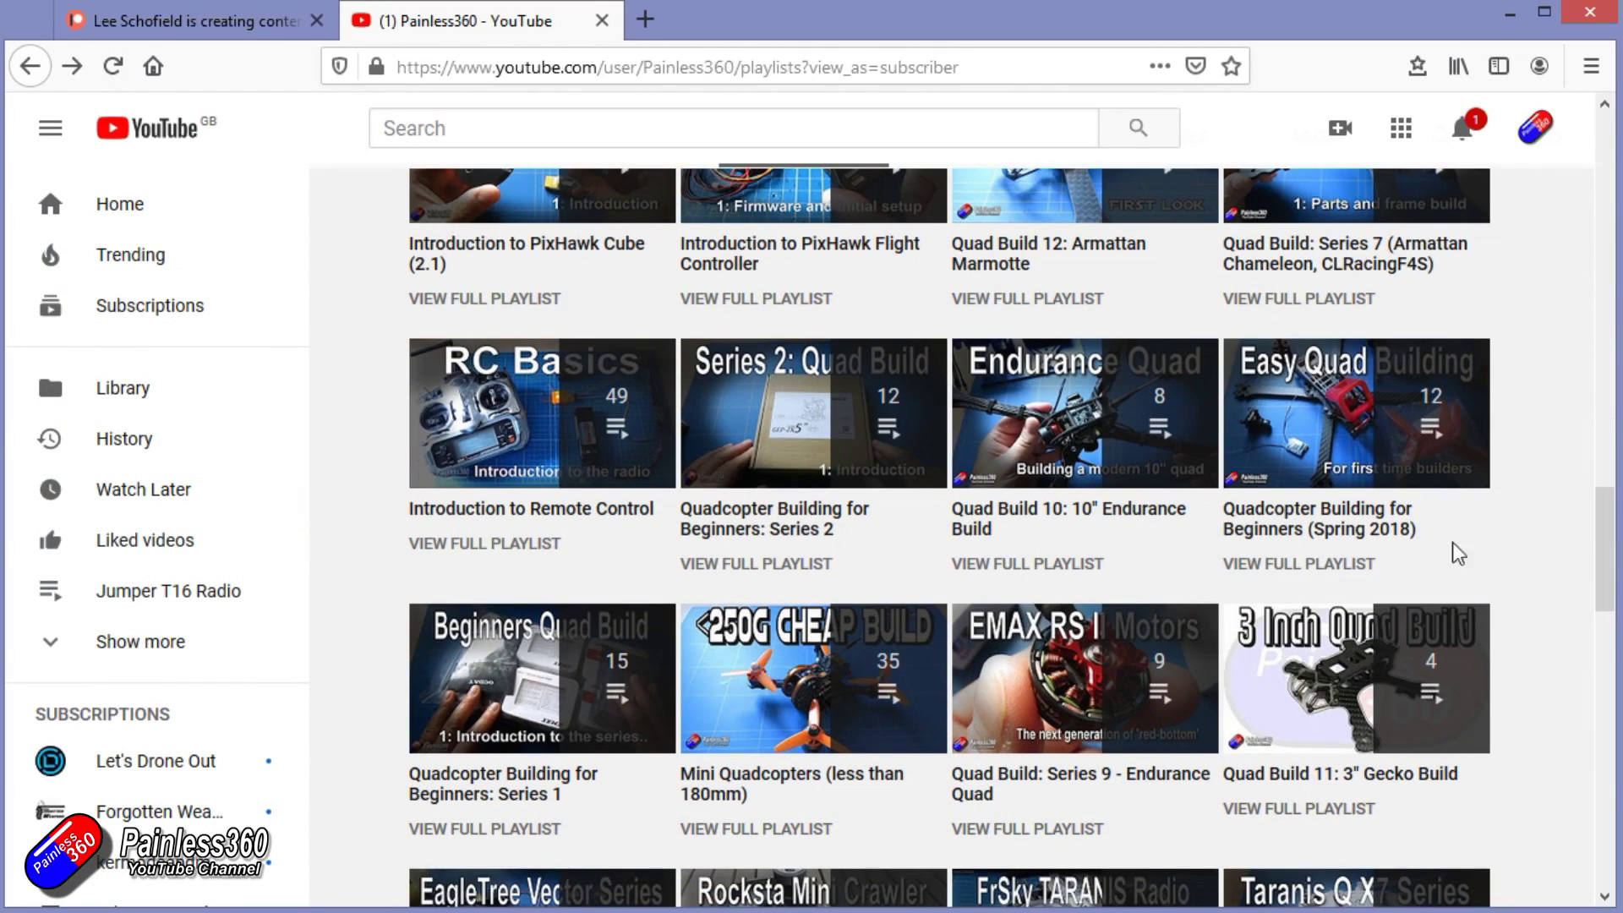
click(1316, 531)
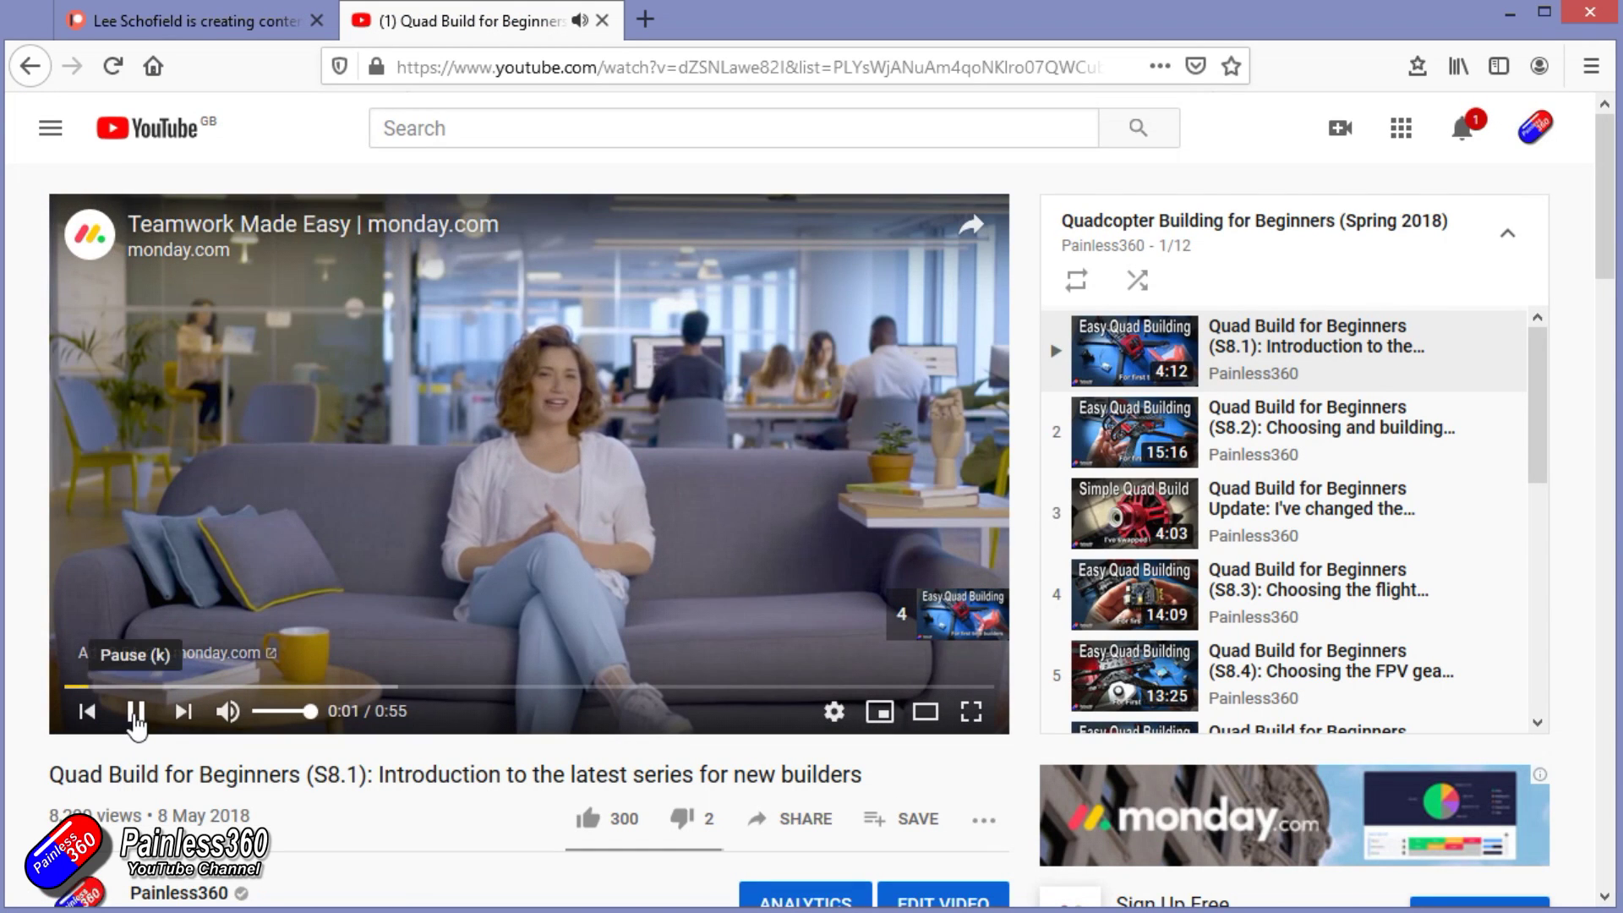
click(134, 714)
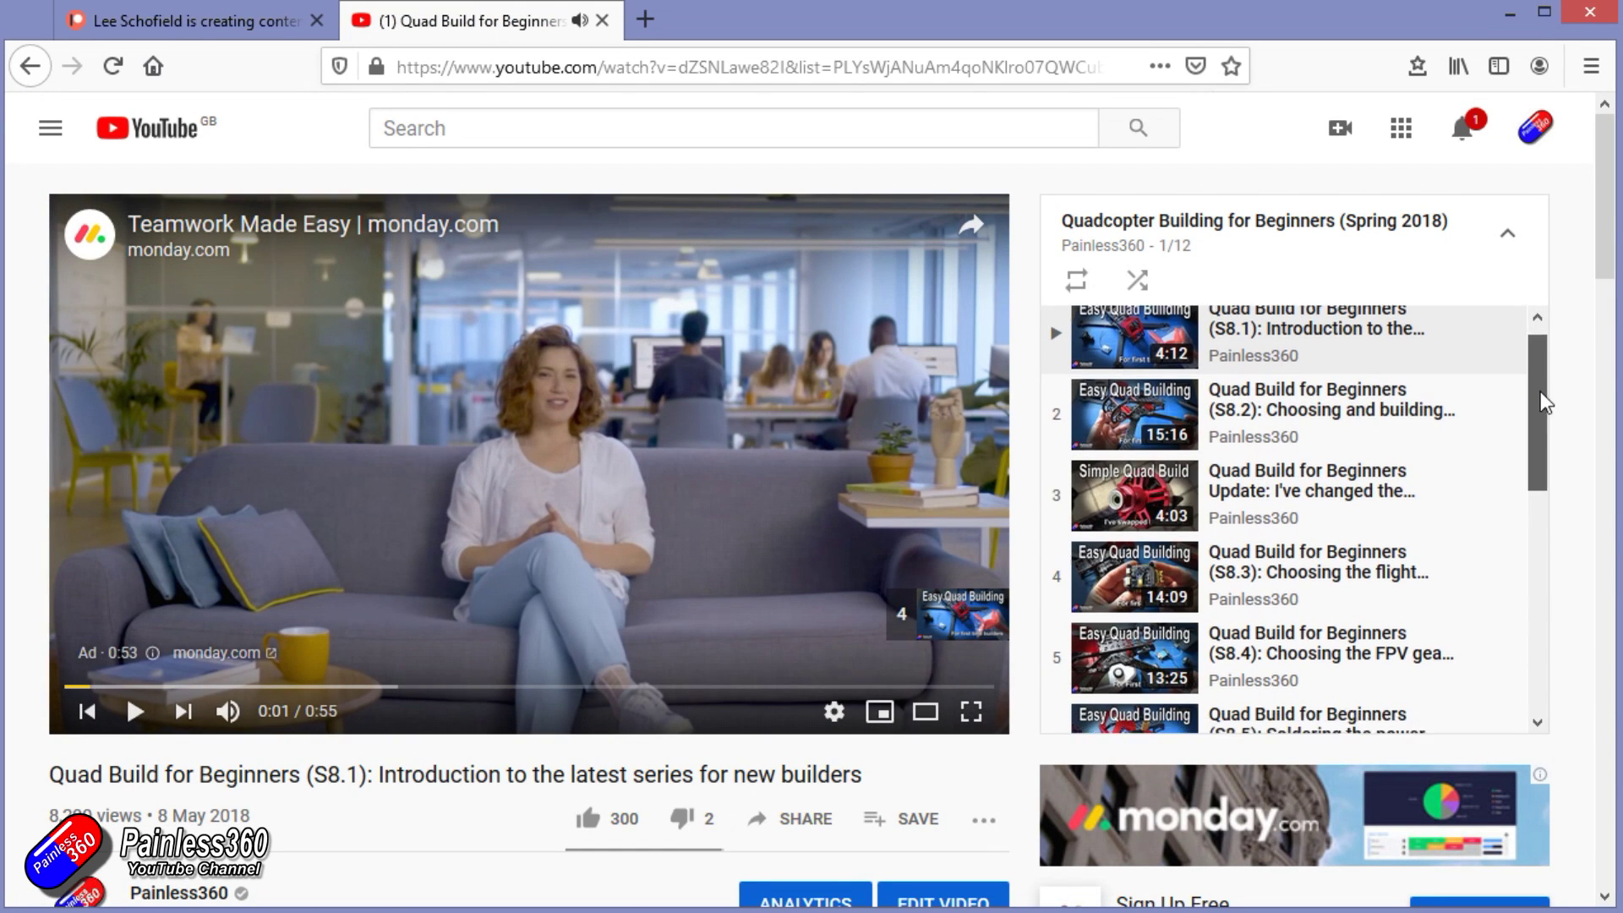